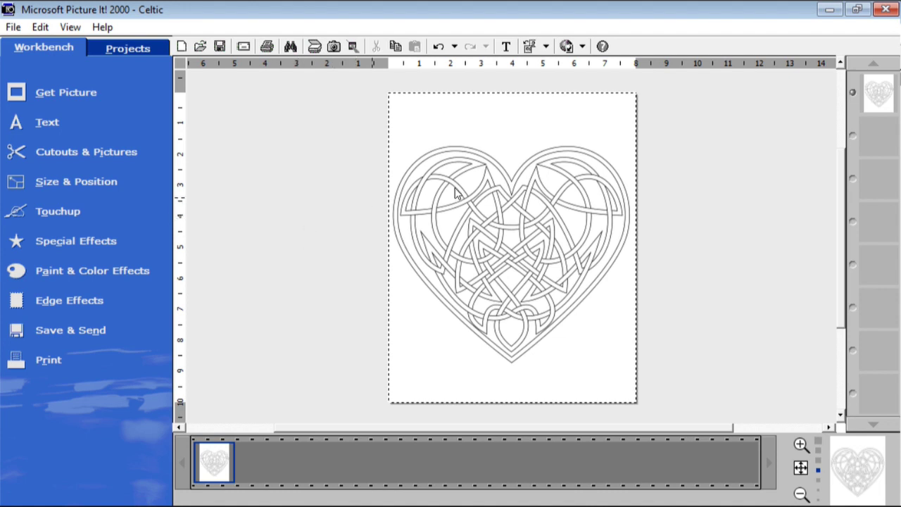
# - Copy the Celtic heart picture and deselect it
pyautogui.rightClick(497, 172)
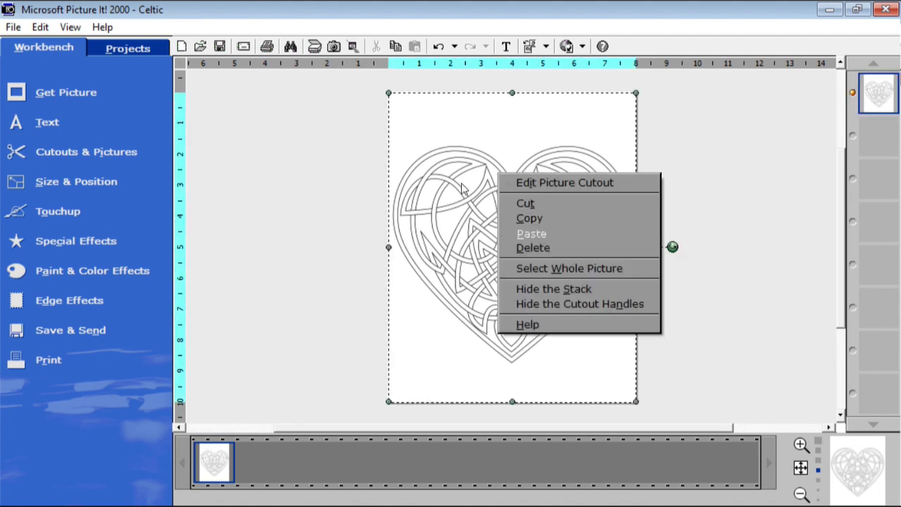
pyautogui.click(527, 219)
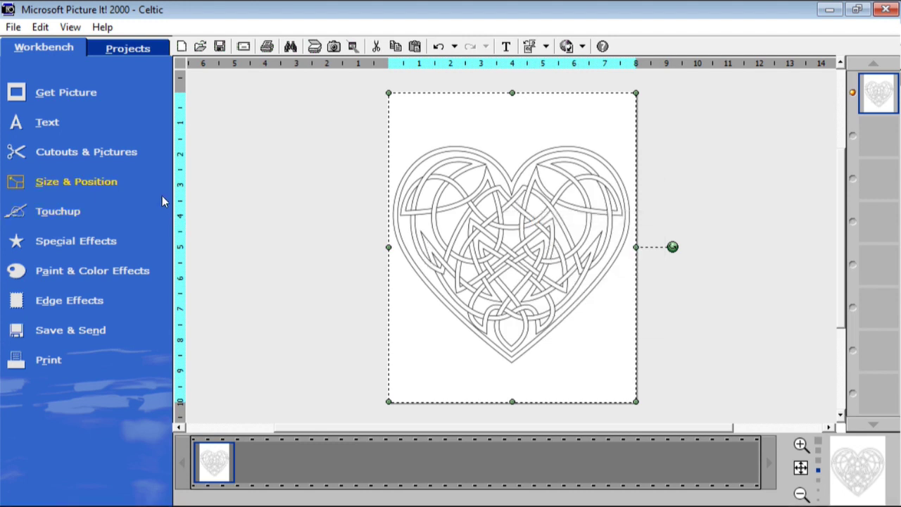
pyautogui.click(263, 207)
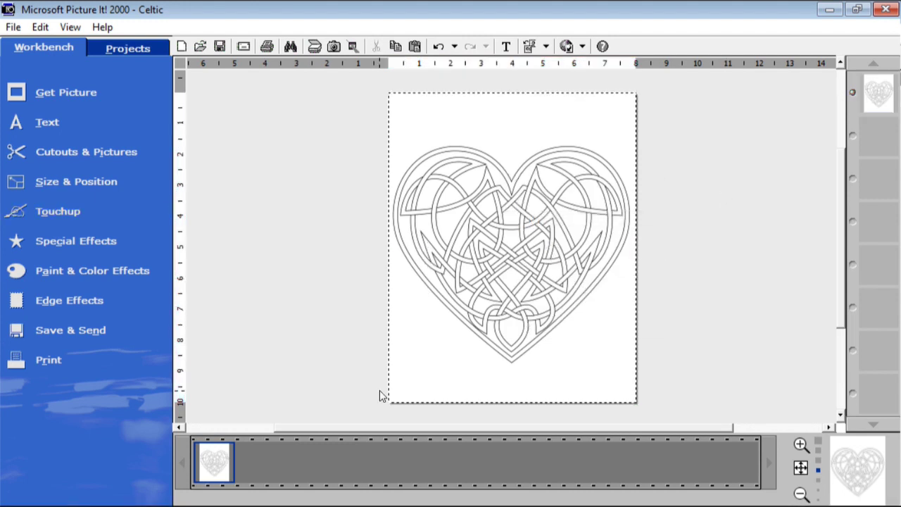
# - Create a new blank picture in portrait orientation with the 8 x 10 in proportion
pyautogui.click(12, 26)
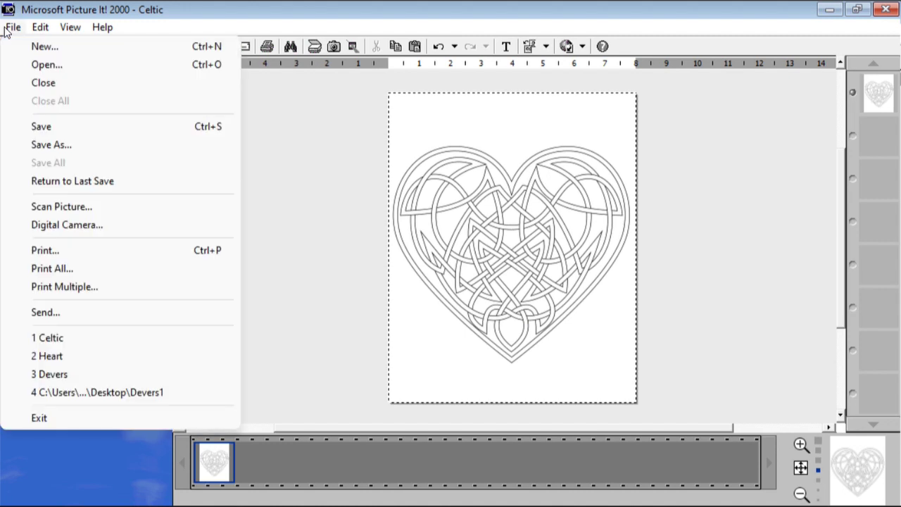
pyautogui.click(45, 46)
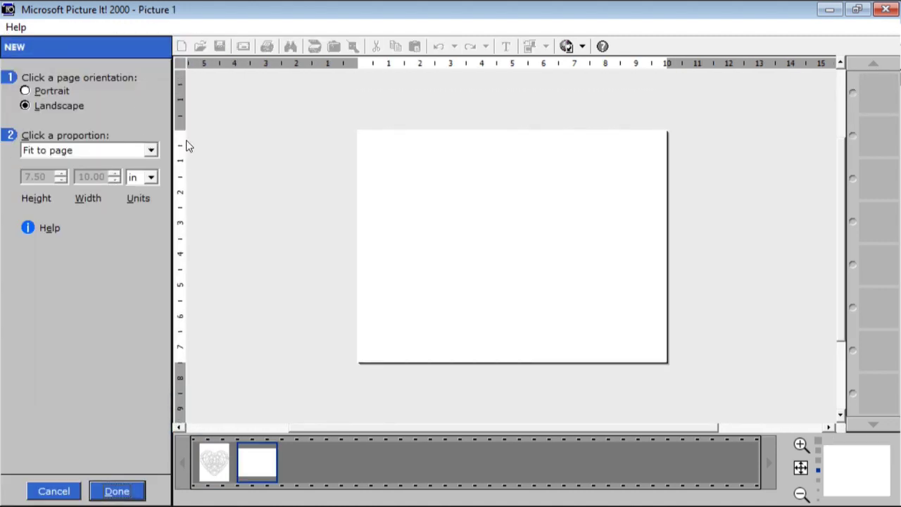
pyautogui.click(150, 151)
pyautogui.click(141, 201)
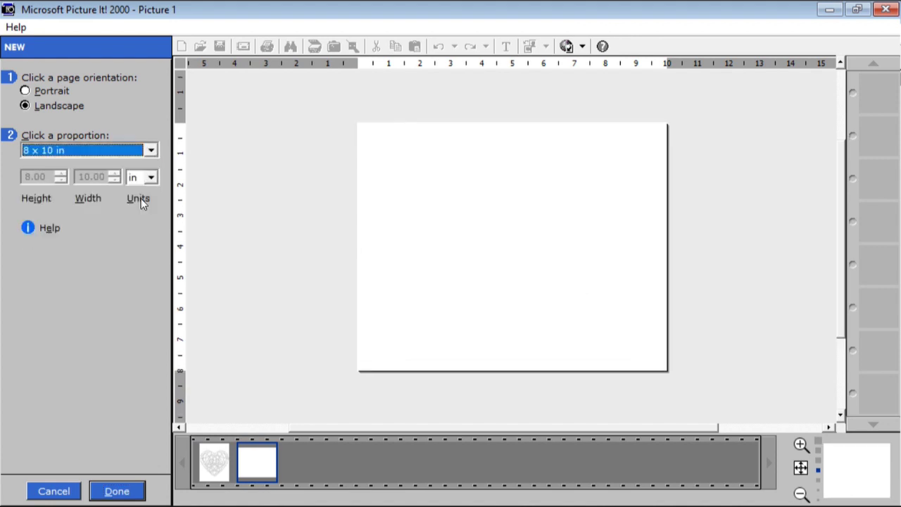
pyautogui.click(73, 92)
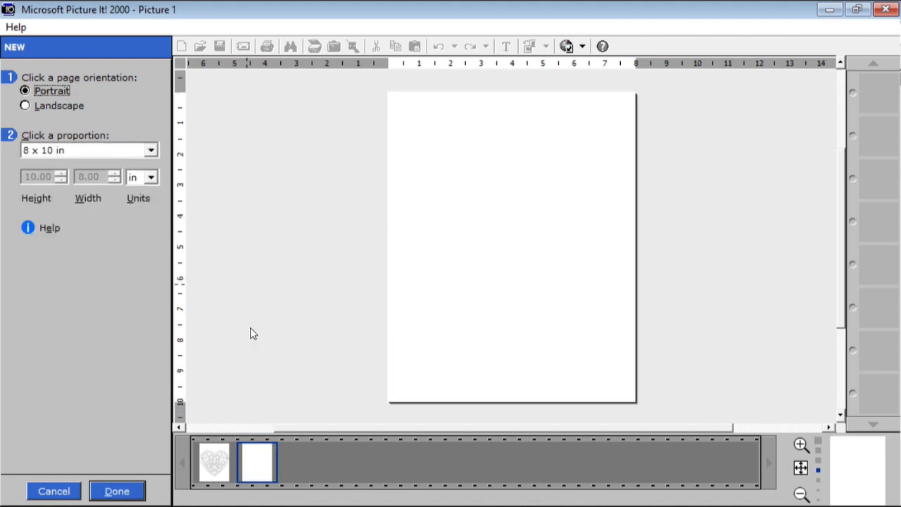
pyautogui.click(119, 495)
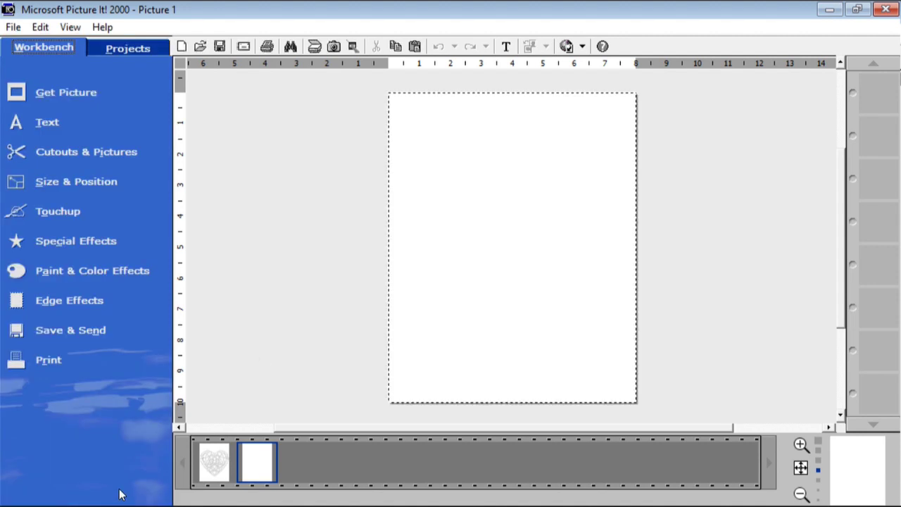
# - Paste the copied heart picture and enlarge it from the page's upper-left corner until it nearly fills the page
pyautogui.click(415, 47)
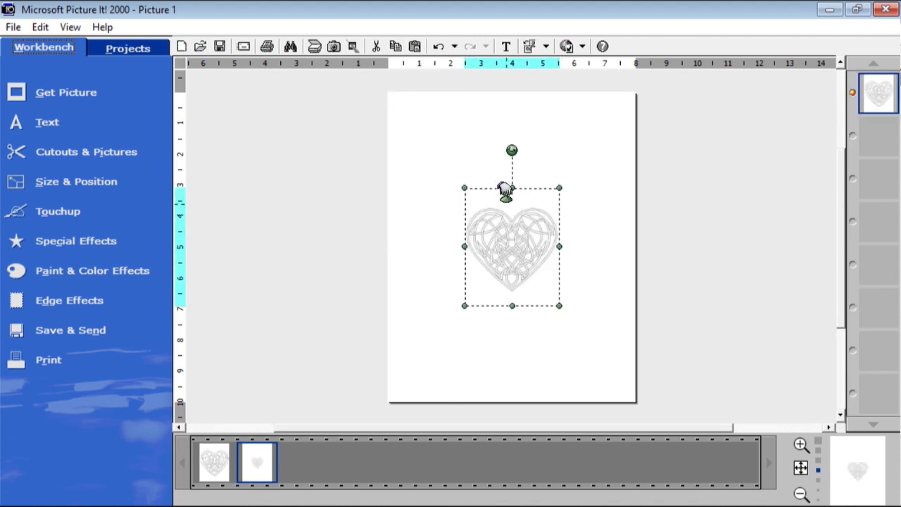
pyautogui.moveTo(539, 255); pyautogui.dragTo(463, 161)
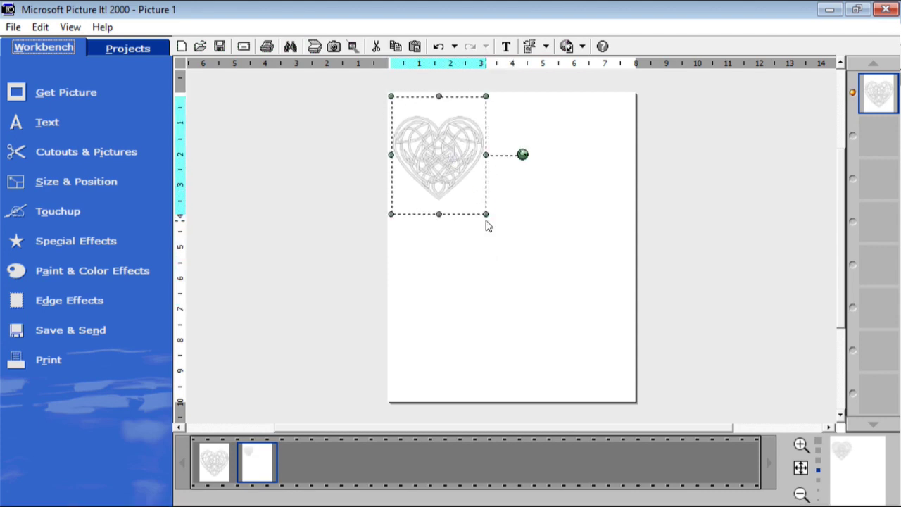
pyautogui.moveTo(486, 215); pyautogui.dragTo(637, 398)
pyautogui.click(558, 255)
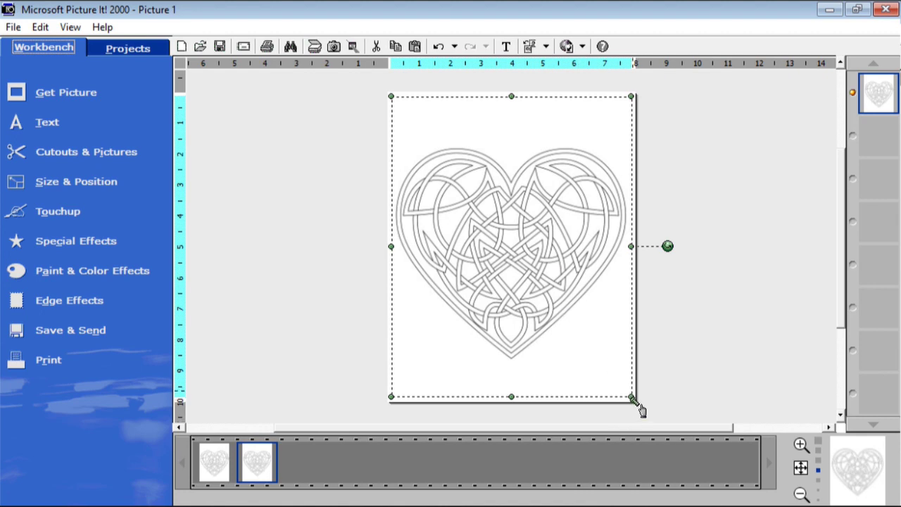
pyautogui.moveTo(633, 398)
pyautogui.mouseDown()
pyautogui.moveTo(431, 190)
pyautogui.moveTo(573, 415)
pyautogui.moveTo(555, 343)
pyautogui.moveTo(629, 413)
pyautogui.moveTo(640, 396)
pyautogui.moveTo(629, 376)
pyautogui.moveTo(636, 396)
pyautogui.mouseUp()
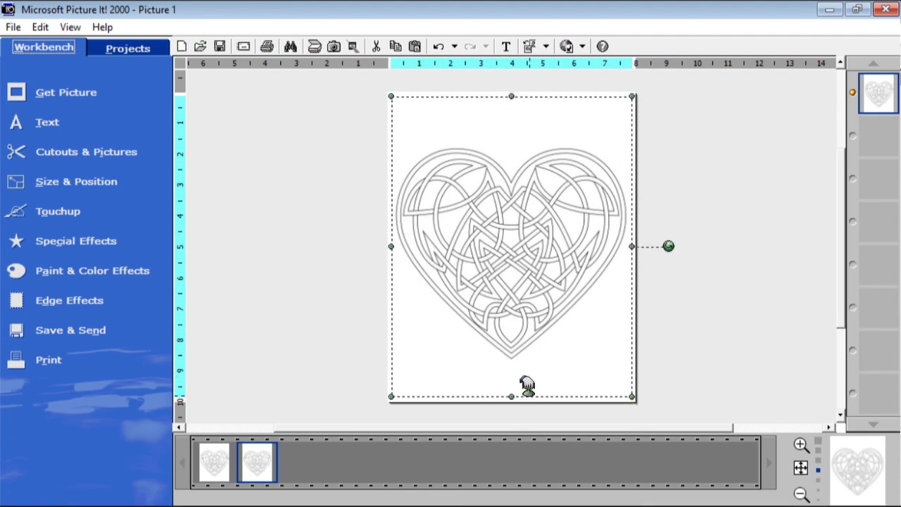
# - Try squashing the heart picture vertically to about half its height, undo it and deselect the picture
pyautogui.click(511, 408)
pyautogui.click(511, 380)
pyautogui.moveTo(511, 402); pyautogui.dragTo(511, 251)
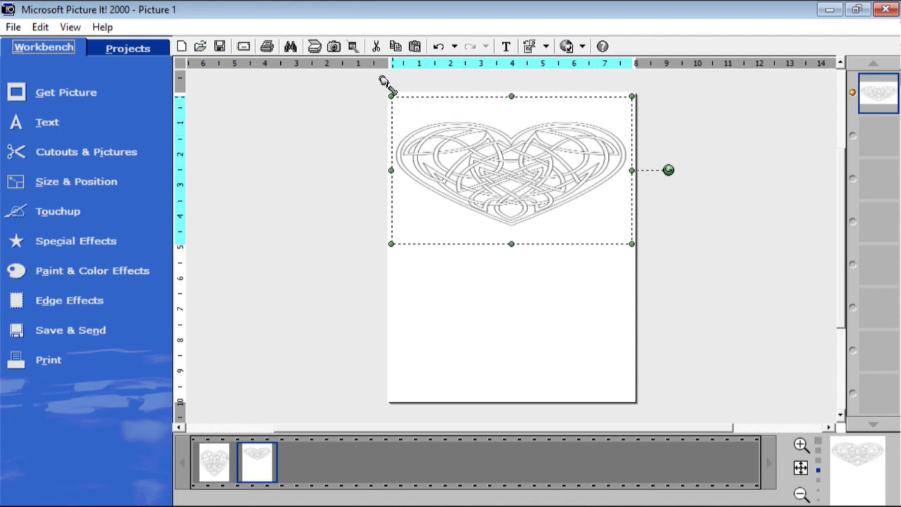
pyautogui.click(440, 47)
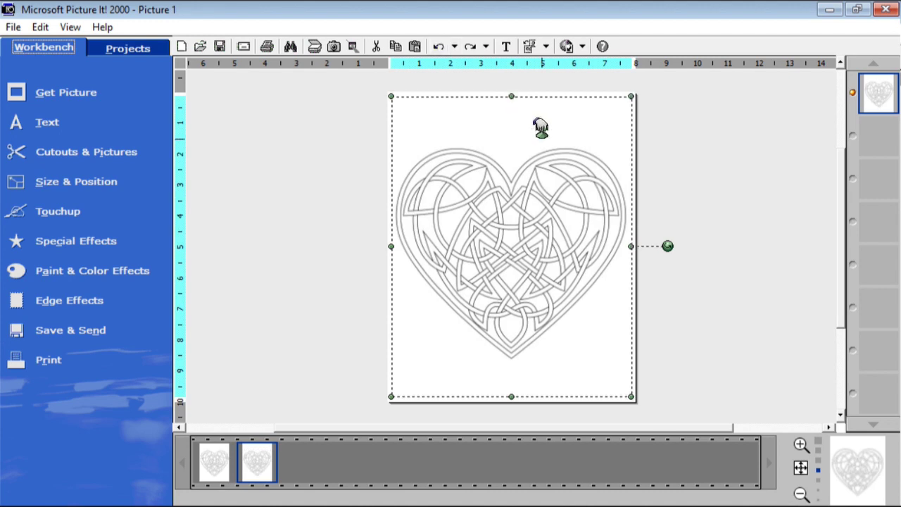
pyautogui.click(725, 344)
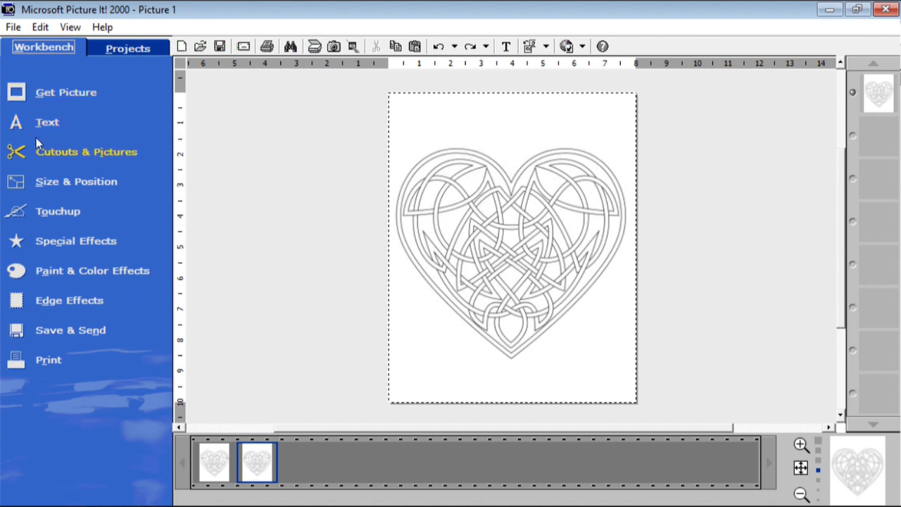
# - Try to cut out the heart by color selection, picking the connected white background and selecting the opposite area
pyautogui.click(84, 154)
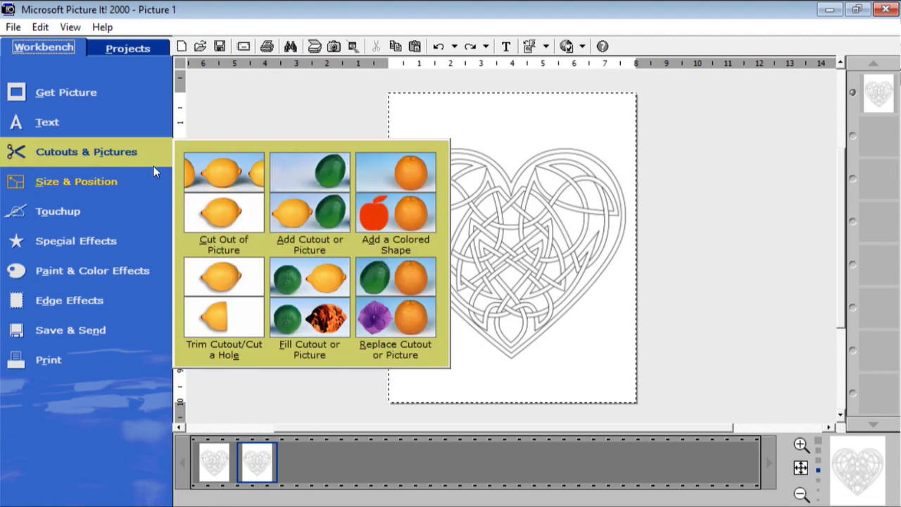
pyautogui.click(240, 215)
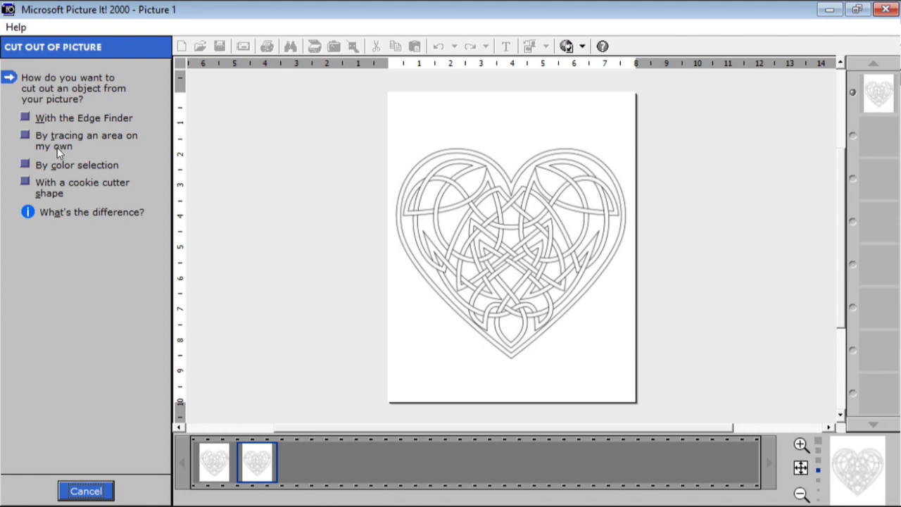
pyautogui.click(26, 166)
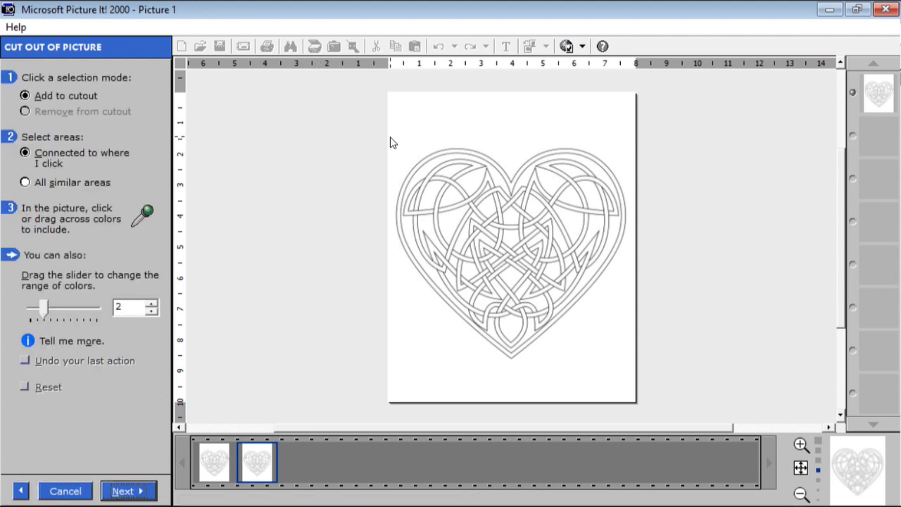
pyautogui.click(523, 109)
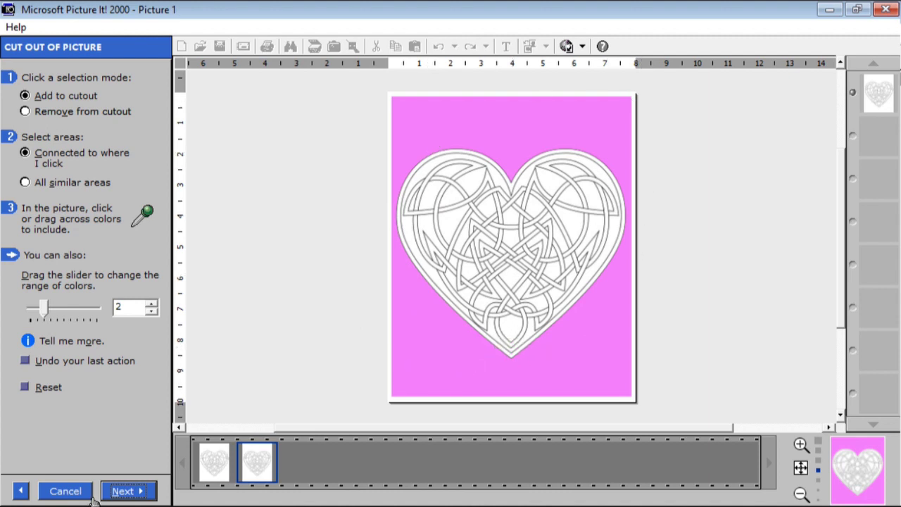
pyautogui.click(128, 495)
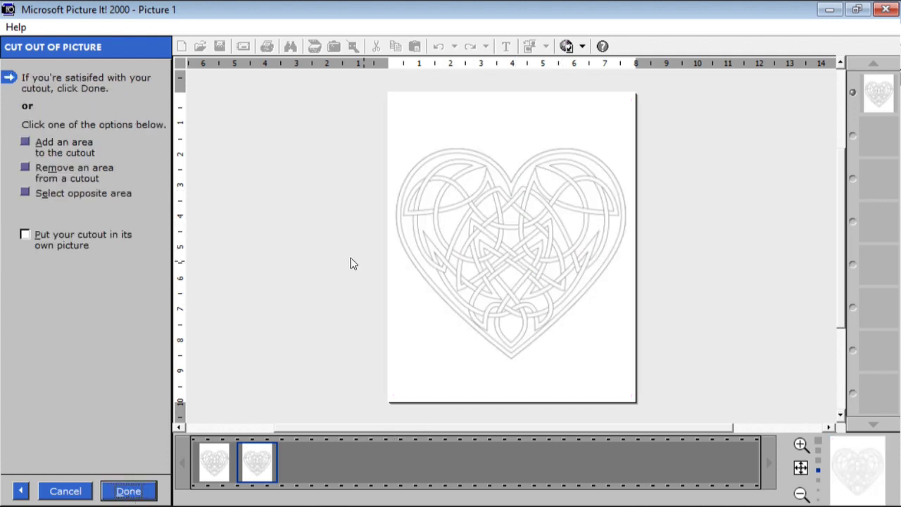
pyautogui.click(25, 193)
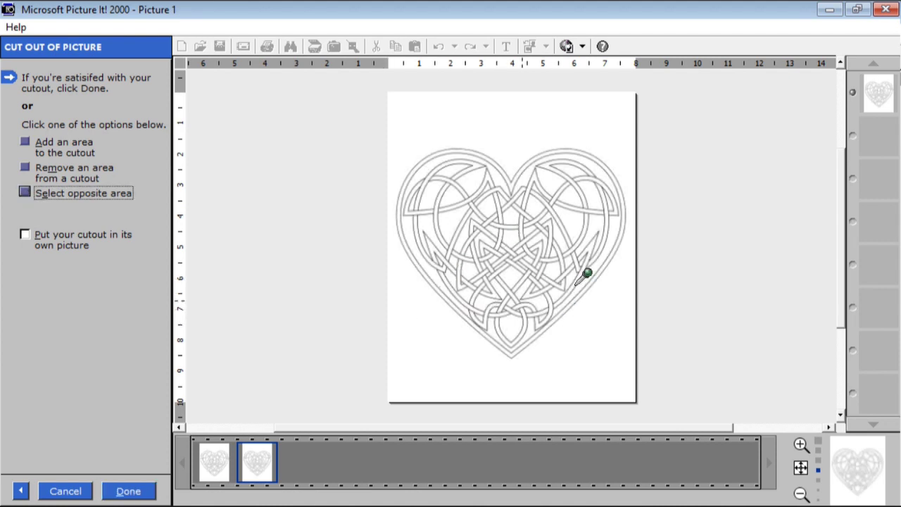
pyautogui.click(129, 491)
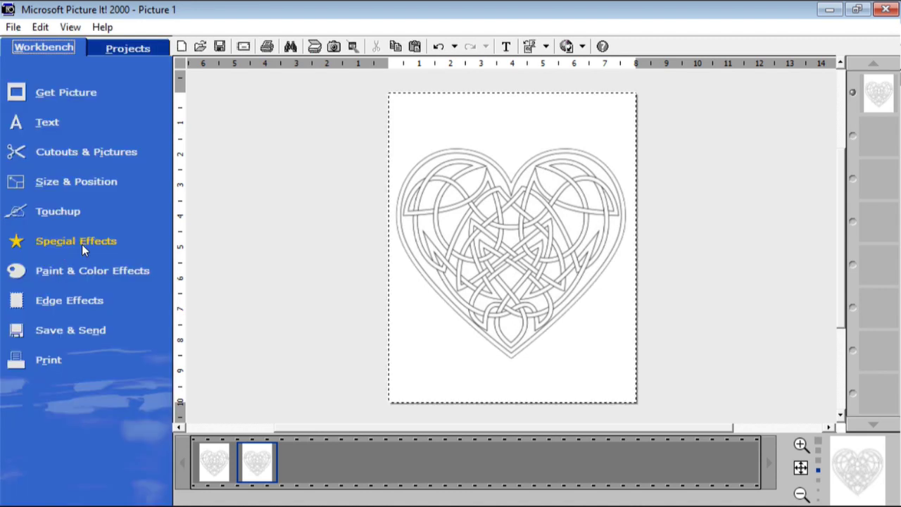
pyautogui.click(82, 244)
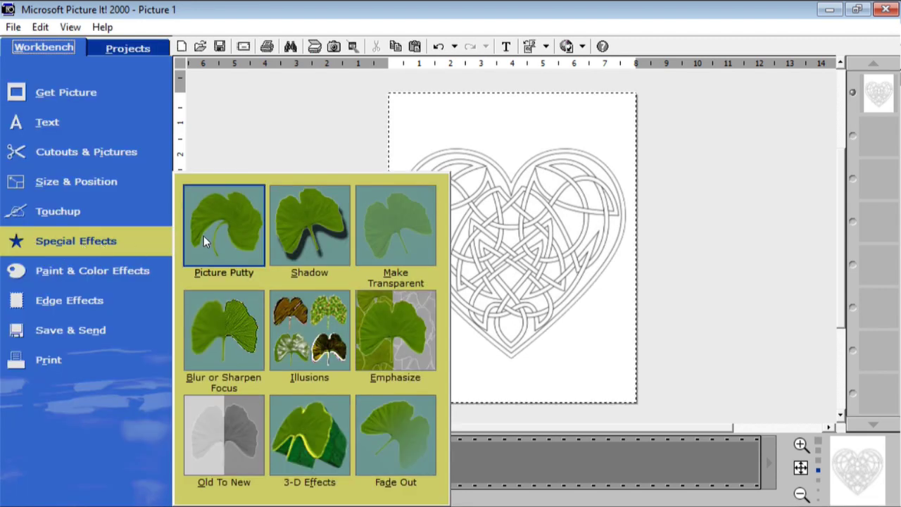
pyautogui.click(432, 74)
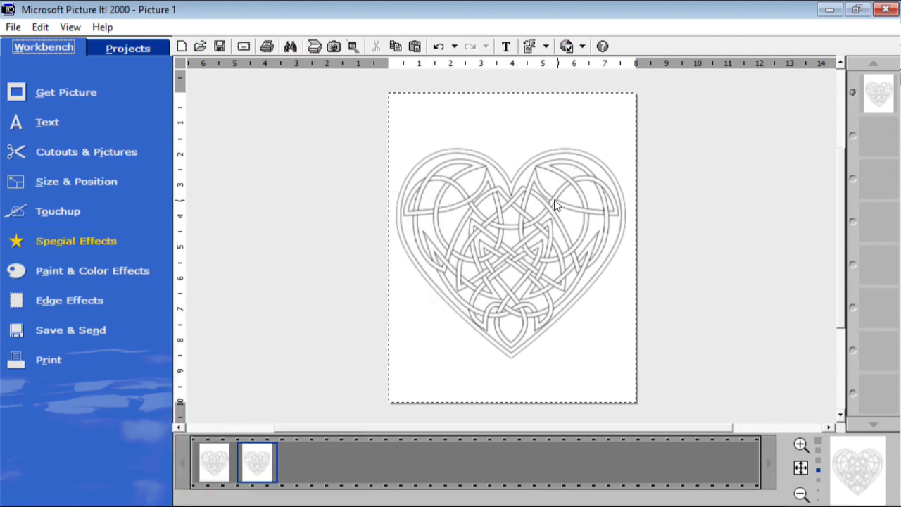
# - Cut the heart out of the picture with a square cookie cutter shape moved and resized to enclose the whole heart
pyautogui.click(125, 152)
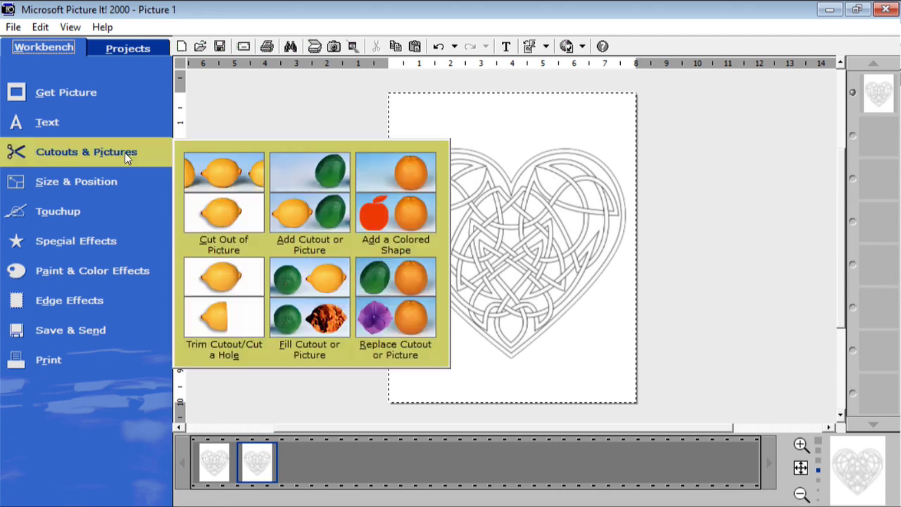
pyautogui.click(254, 212)
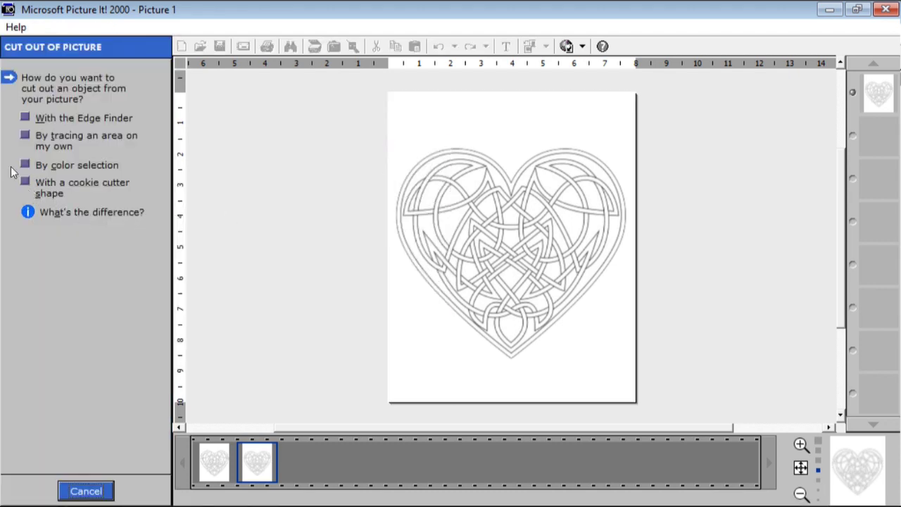
pyautogui.click(26, 184)
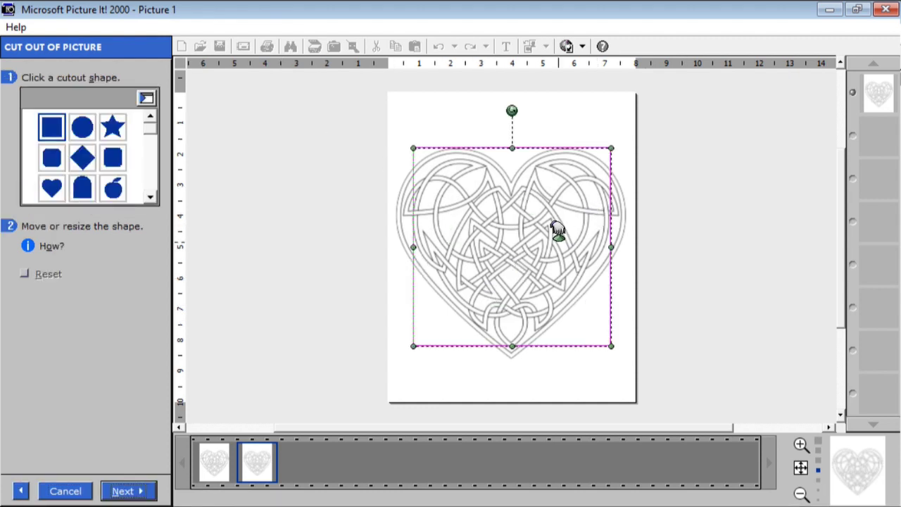
pyautogui.moveTo(558, 229); pyautogui.dragTo(537, 229)
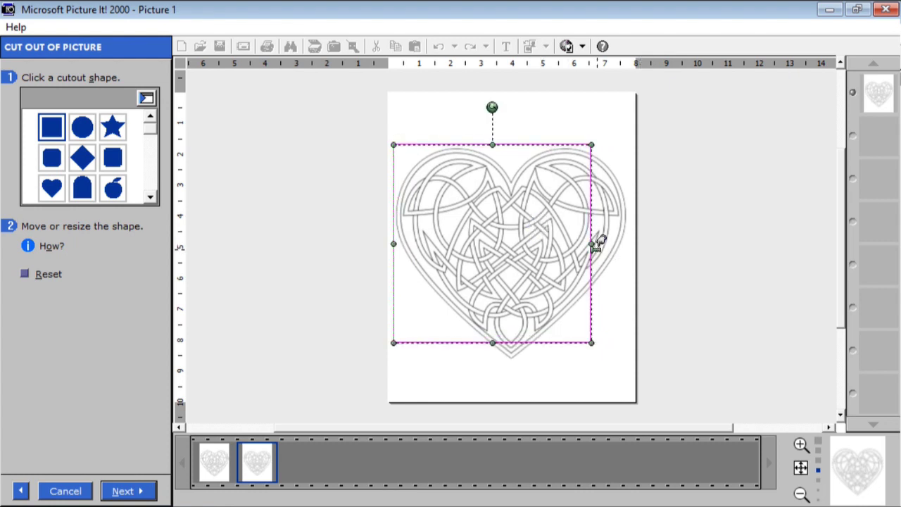
pyautogui.moveTo(595, 243); pyautogui.dragTo(634, 224)
pyautogui.moveTo(512, 343); pyautogui.dragTo(513, 367)
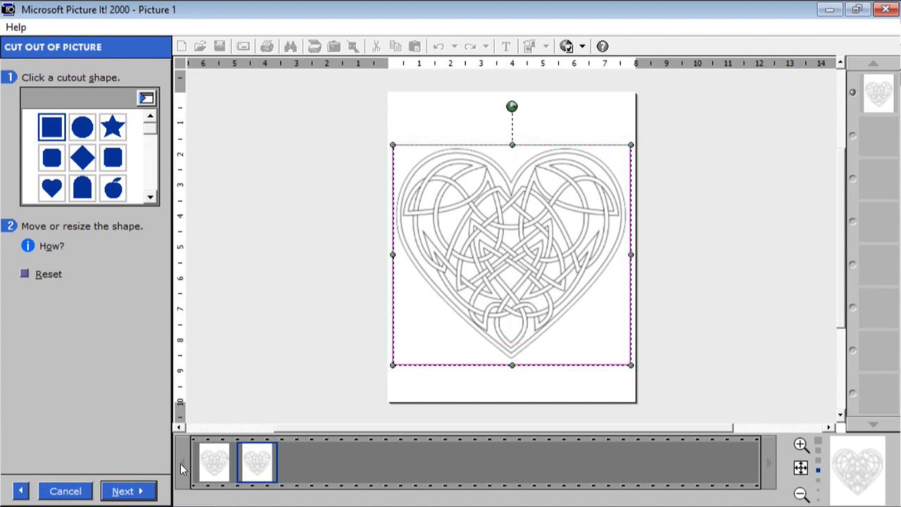
pyautogui.click(125, 492)
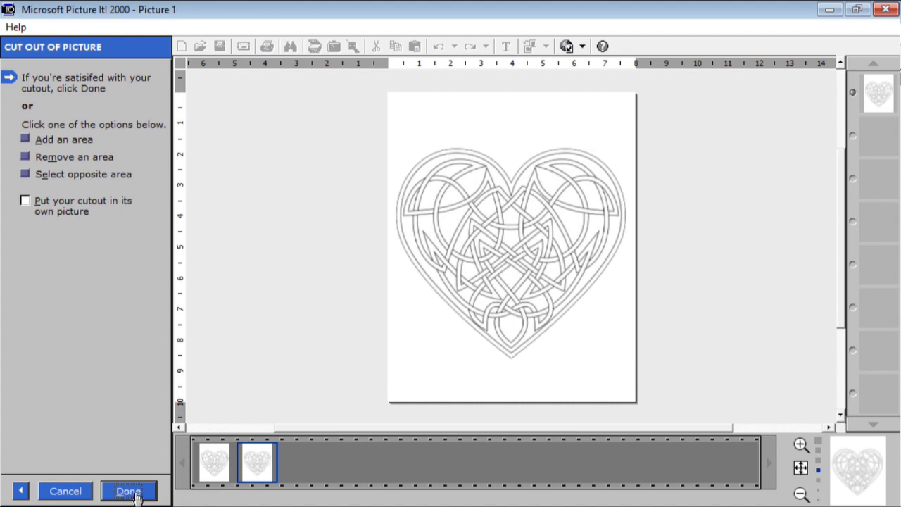
pyautogui.click(137, 495)
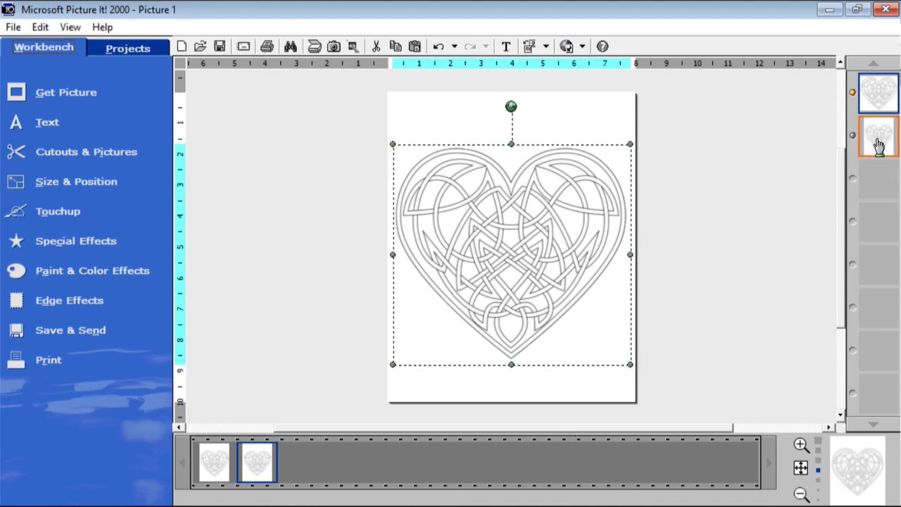
# - Select the new heart cutout in the stack, shrink it to about 4 inches wide and center it over the large heart
pyautogui.click(877, 139)
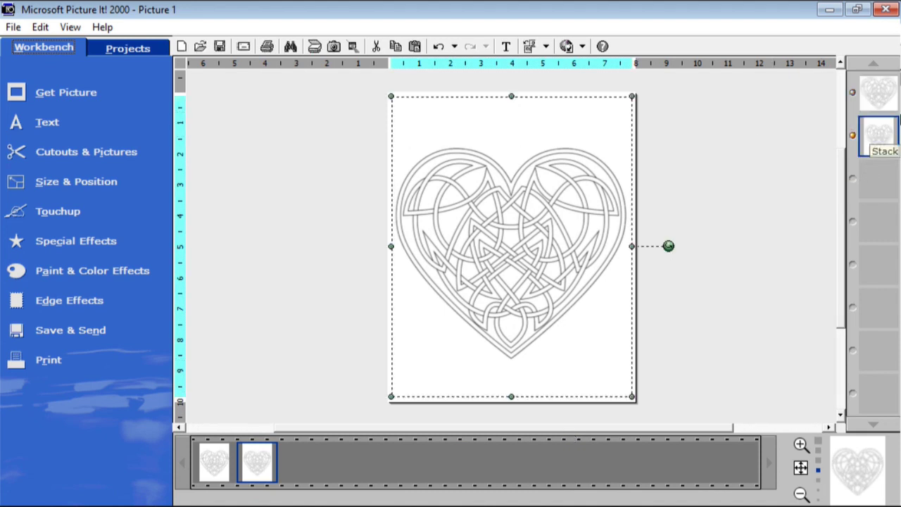
pyautogui.click(878, 95)
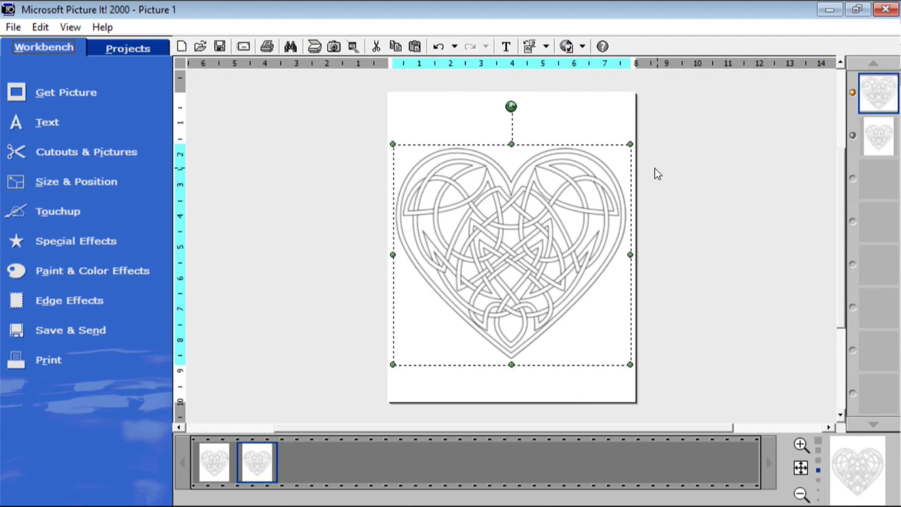
pyautogui.moveTo(630, 143); pyautogui.dragTo(519, 243)
pyautogui.moveTo(438, 306); pyautogui.dragTo(493, 243)
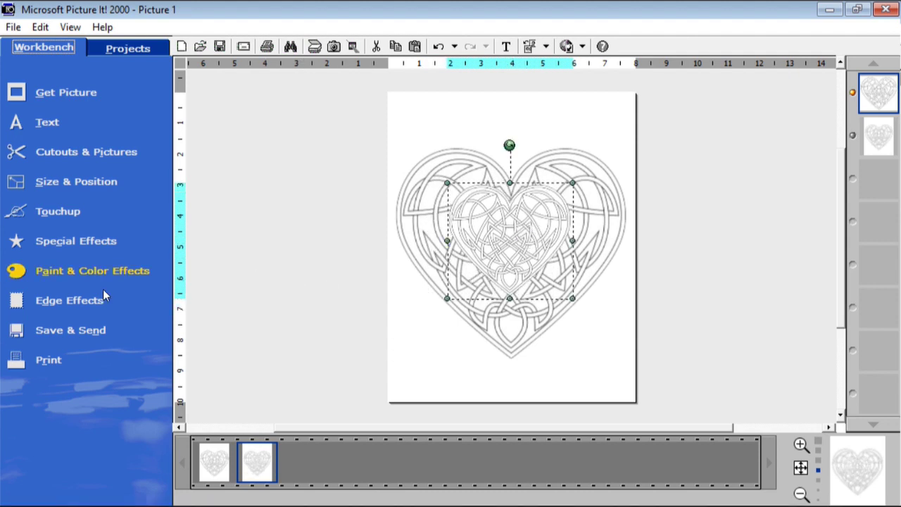
# - Fill the small heart cutout with solid white, sampling the color from the picture's blank background
pyautogui.click(85, 269)
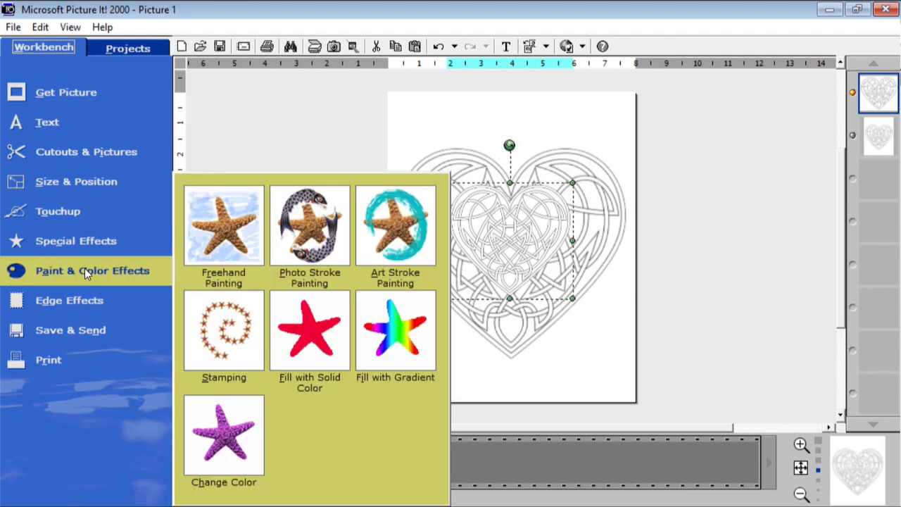
pyautogui.click(309, 331)
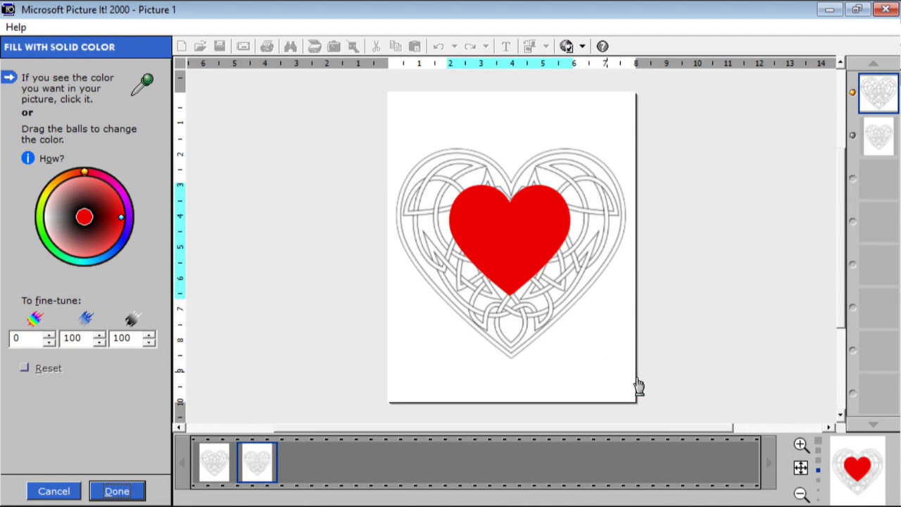
pyautogui.click(612, 344)
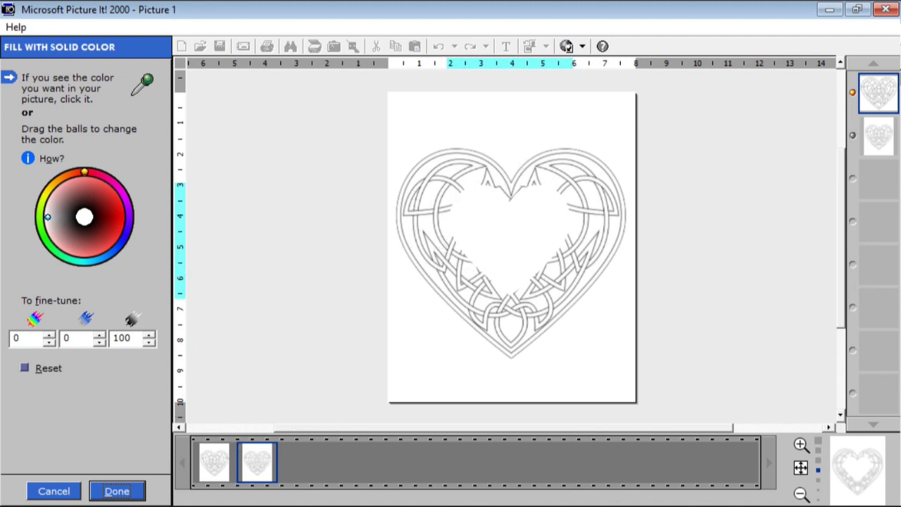
pyautogui.click(117, 489)
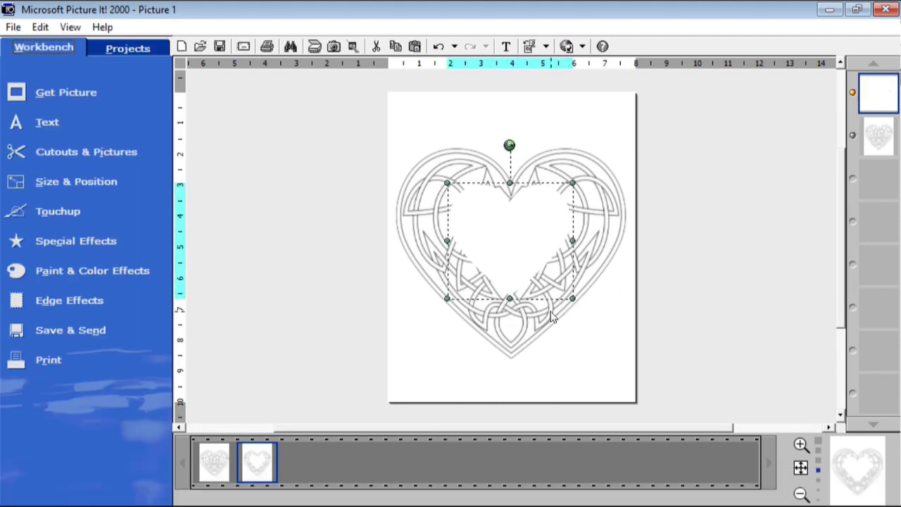
# - Shrink the white heart to about 3.3 inches wide, center it slightly higher over the large heart and deselect it
pyautogui.moveTo(572, 298); pyautogui.dragTo(552, 277)
pyautogui.moveTo(463, 220)
pyautogui.mouseDown()
pyautogui.moveTo(493, 239)
pyautogui.moveTo(481, 207)
pyautogui.moveTo(469, 223)
pyautogui.moveTo(472, 214)
pyautogui.mouseUp()
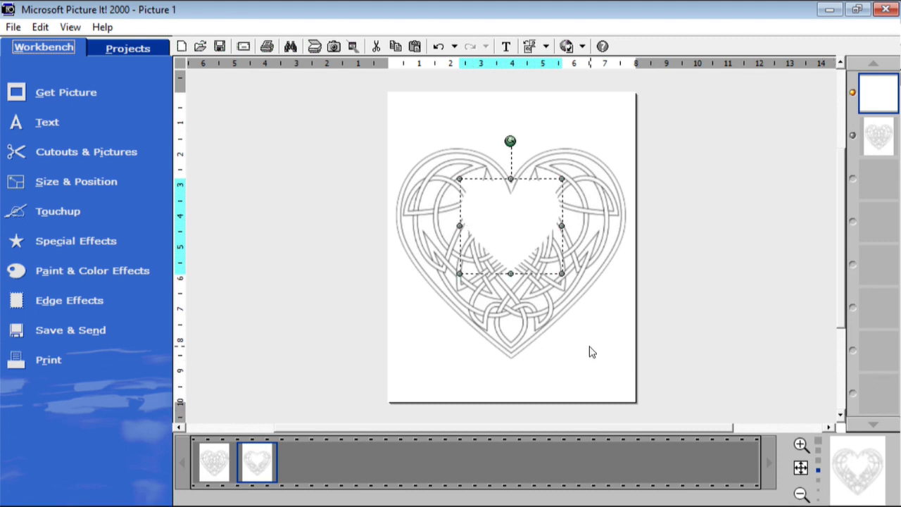
pyautogui.click(617, 372)
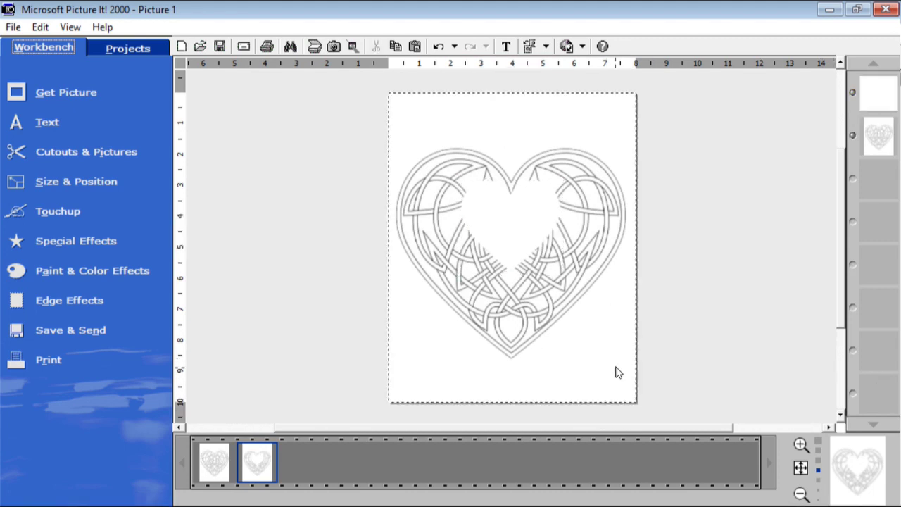
# - Select the white heart, give it the thick solid highlighted edge and customize the edge color to black
pyautogui.click(511, 209)
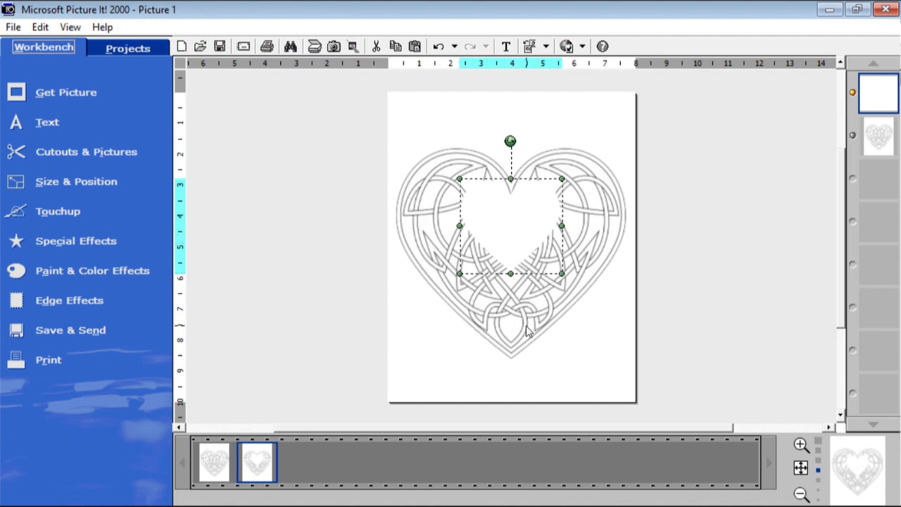
pyautogui.click(64, 301)
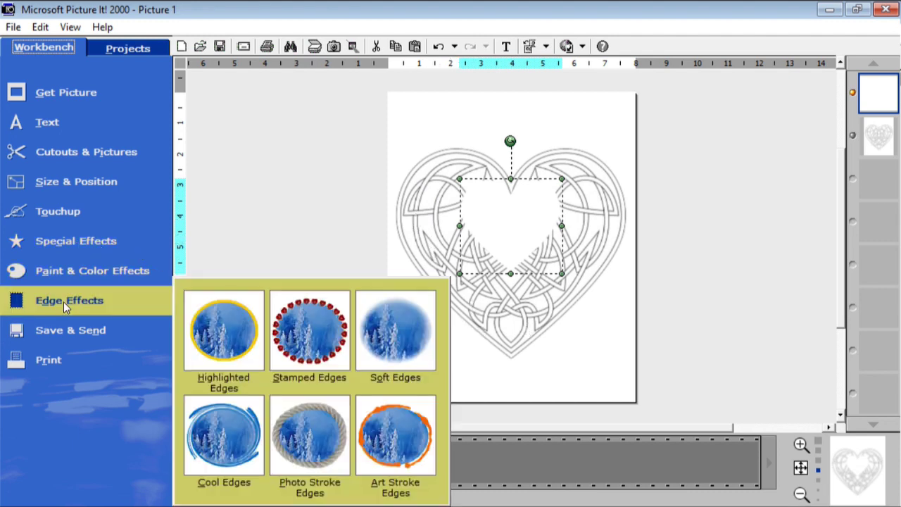
pyautogui.click(221, 350)
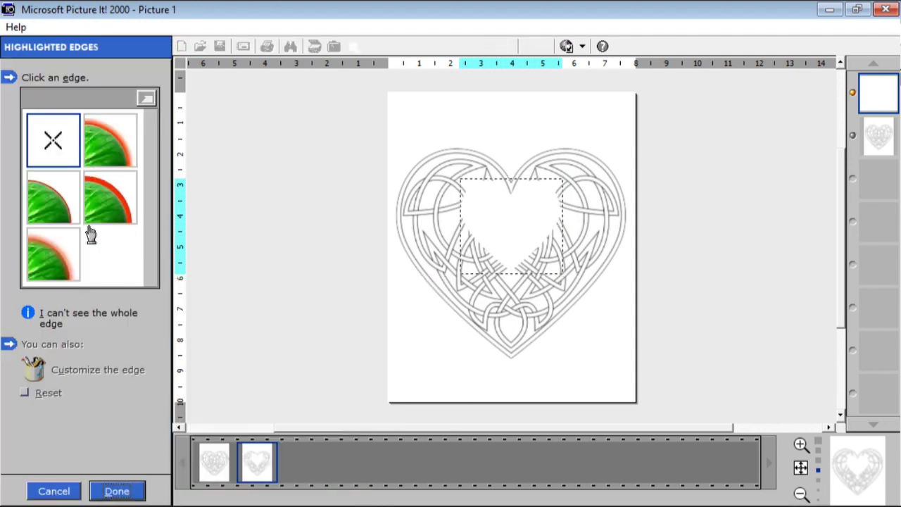
pyautogui.click(119, 206)
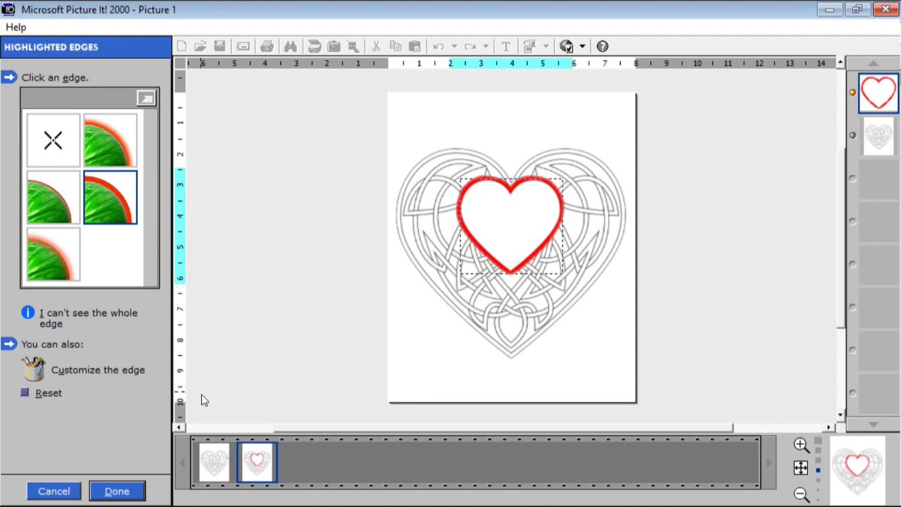
pyautogui.click(37, 373)
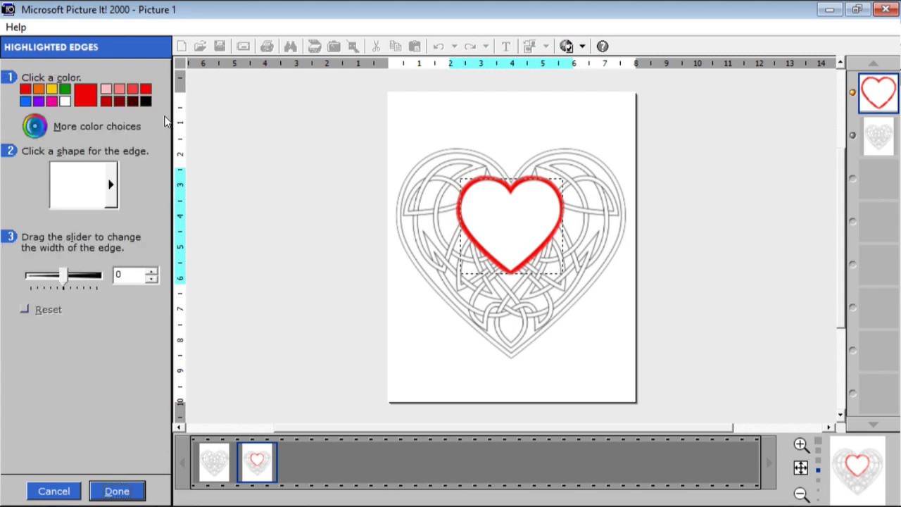
pyautogui.click(144, 102)
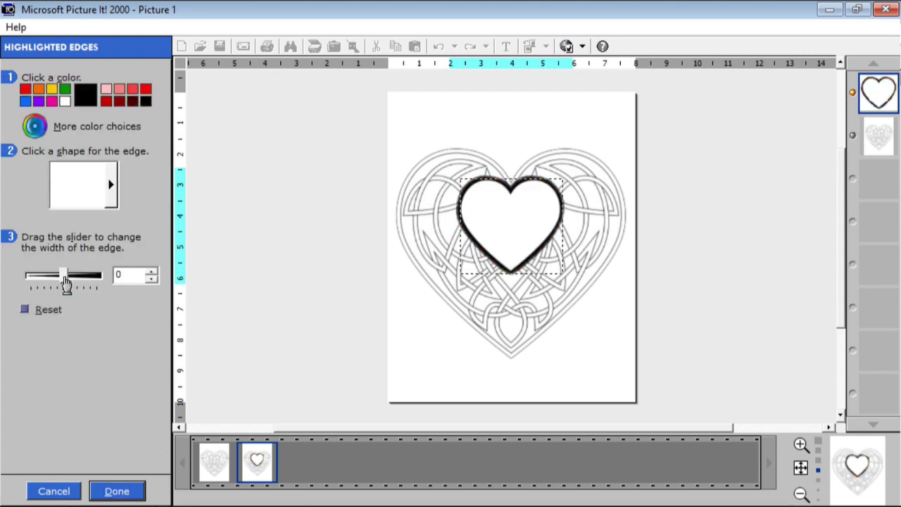
# - Thin the white heart's black edge to a width of -92 and apply the edge effect
pyautogui.click(64, 278)
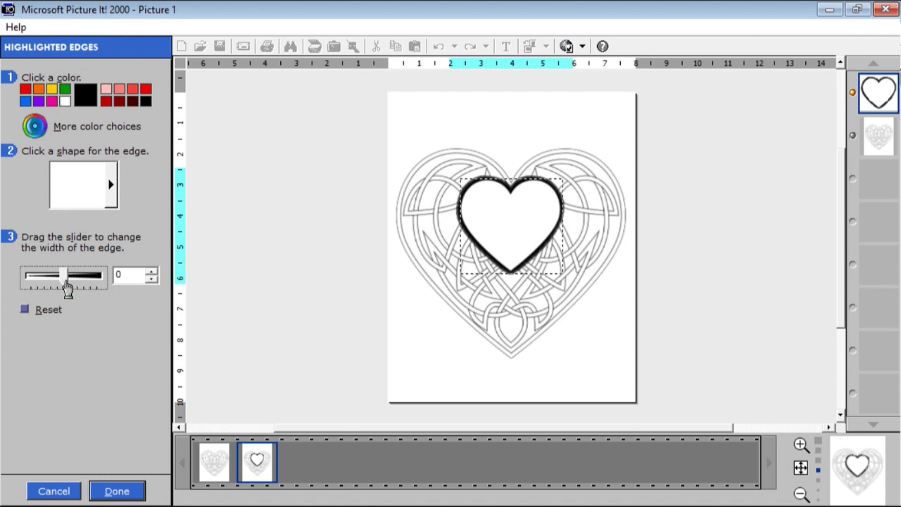
pyautogui.moveTo(63, 276); pyautogui.dragTo(28, 282)
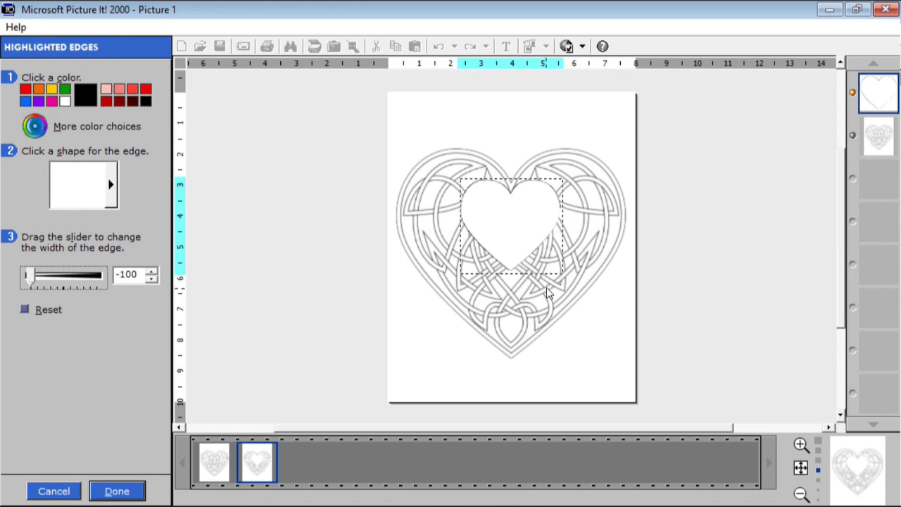
pyautogui.moveTo(498, 179); pyautogui.dragTo(505, 212)
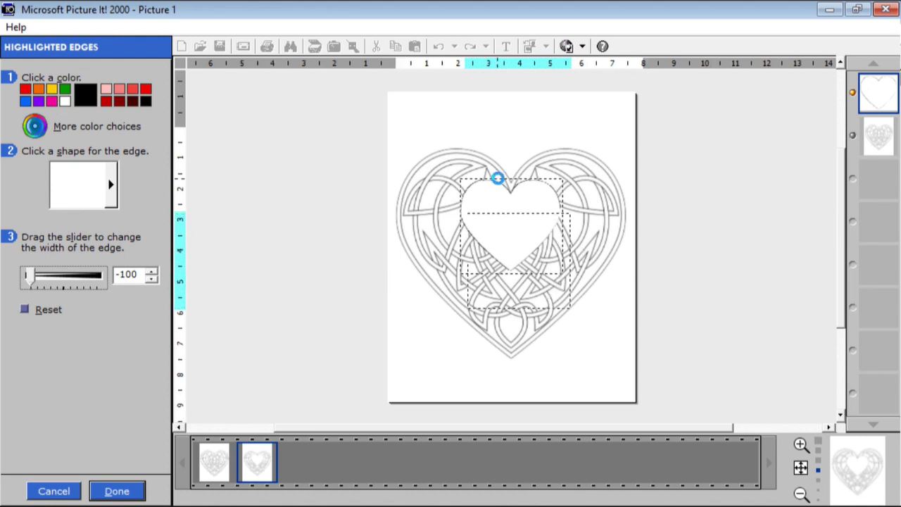
pyautogui.hotkey('ctrl', '+')
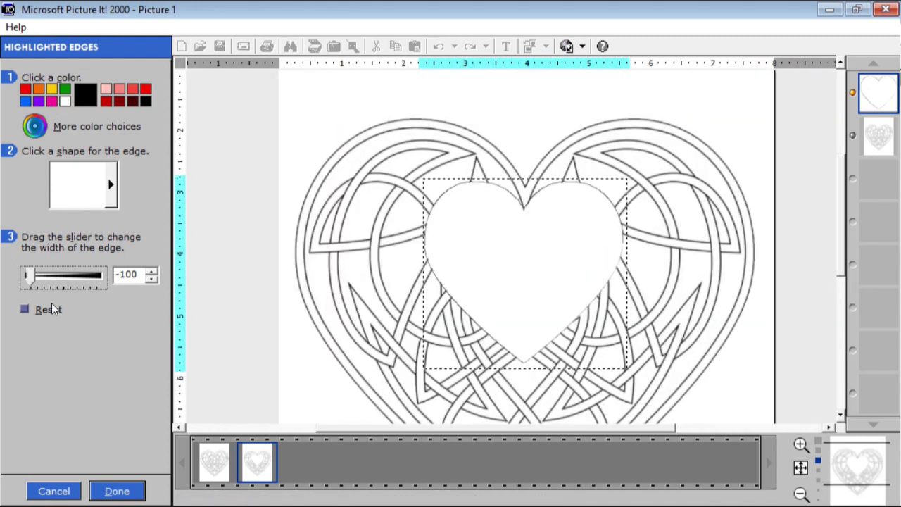
pyautogui.click(153, 271)
pyautogui.click(153, 271)
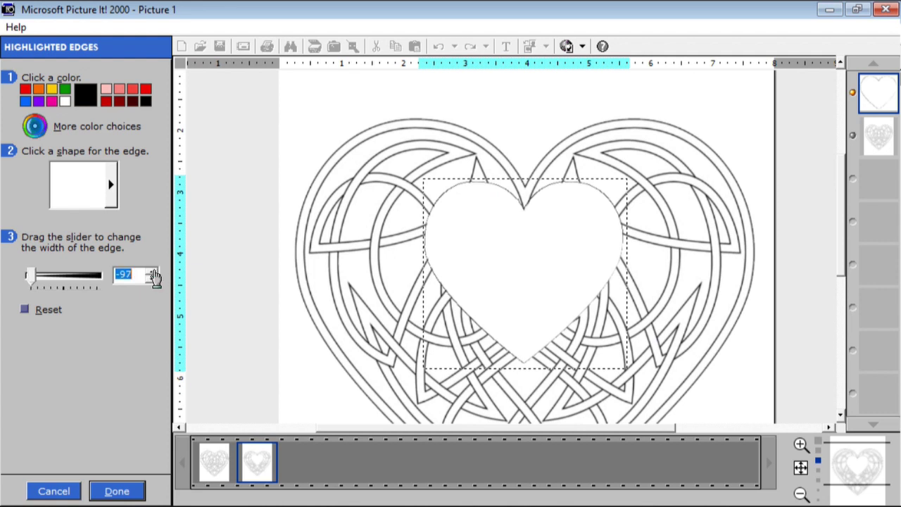
pyautogui.click(153, 271)
pyautogui.click(153, 271)
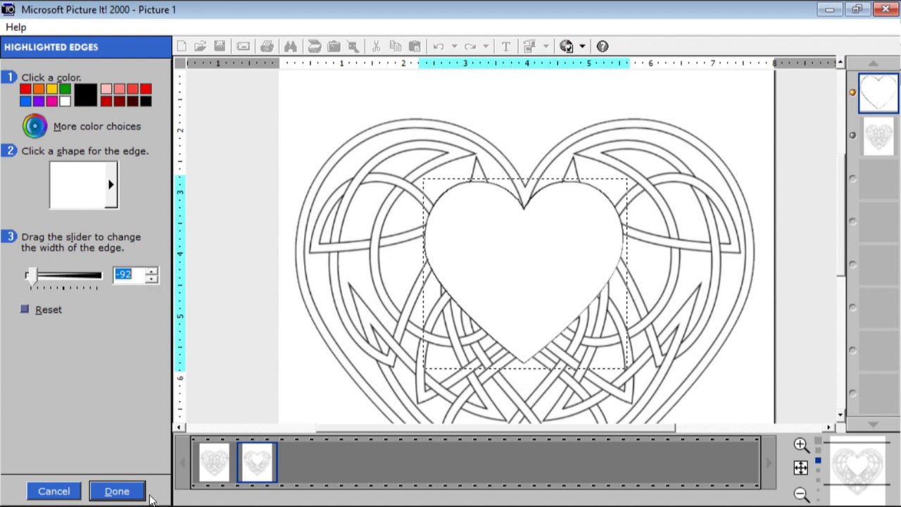
pyautogui.click(117, 490)
pyautogui.click(116, 491)
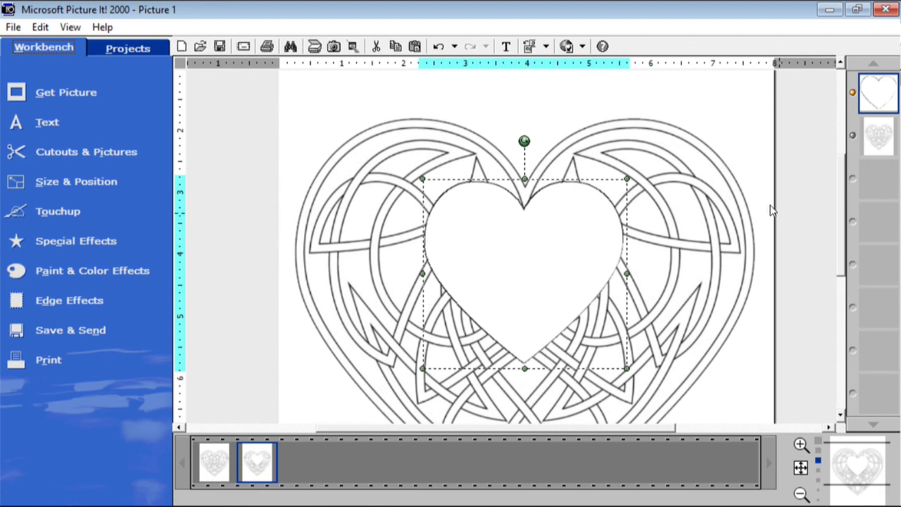
# - Deselect the heart cutout and add a new placeholder text object to the picture
pyautogui.scroll(-1, 773, 210)
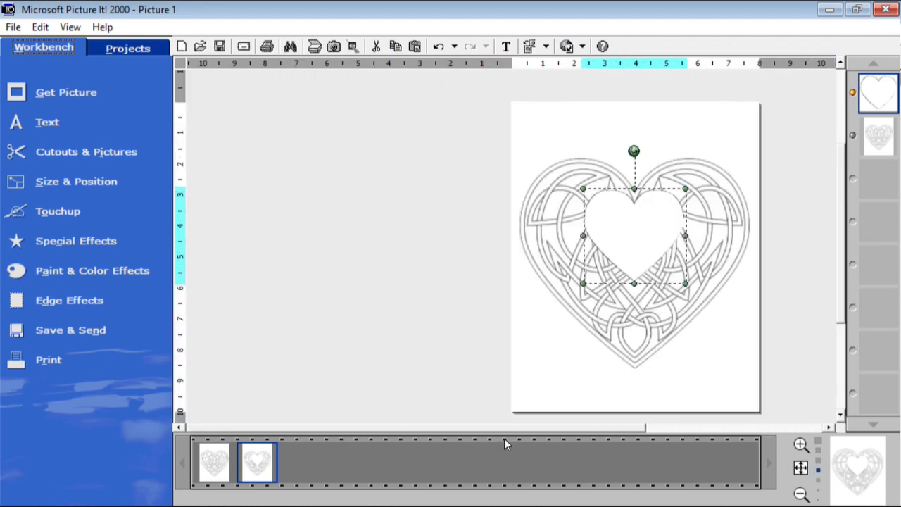
pyautogui.moveTo(501, 425); pyautogui.dragTo(635, 438)
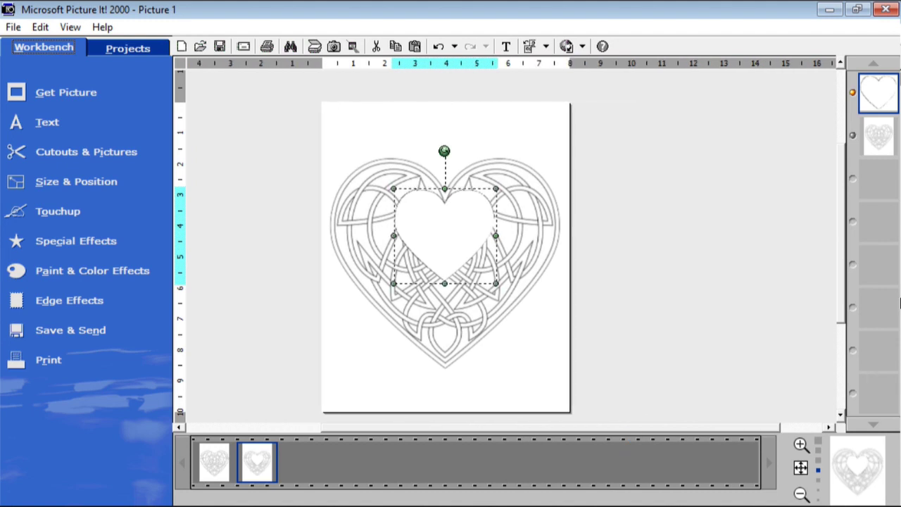
pyautogui.moveTo(844, 287); pyautogui.dragTo(841, 271)
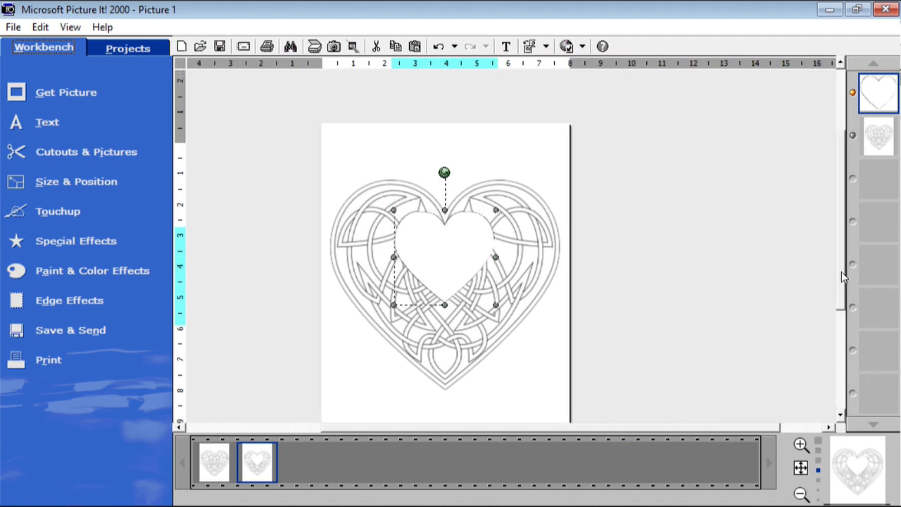
pyautogui.click(502, 182)
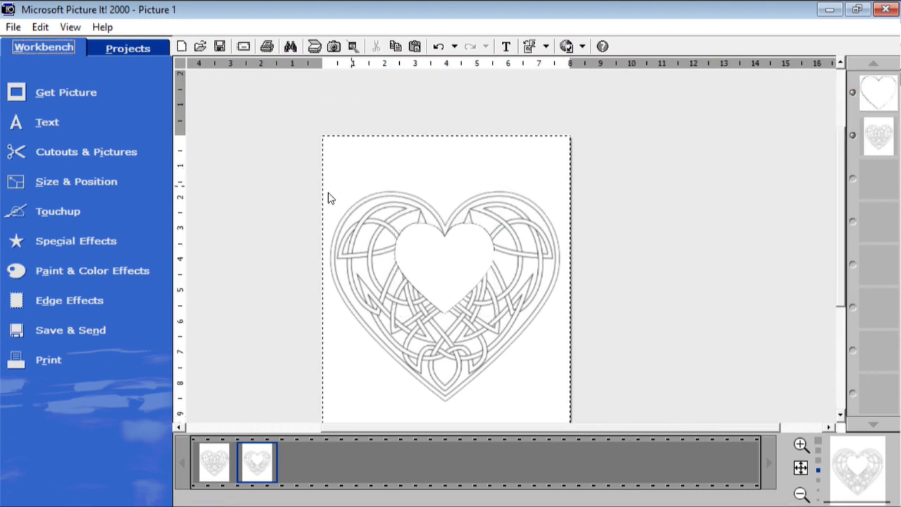
pyautogui.click(48, 122)
pyautogui.click(114, 150)
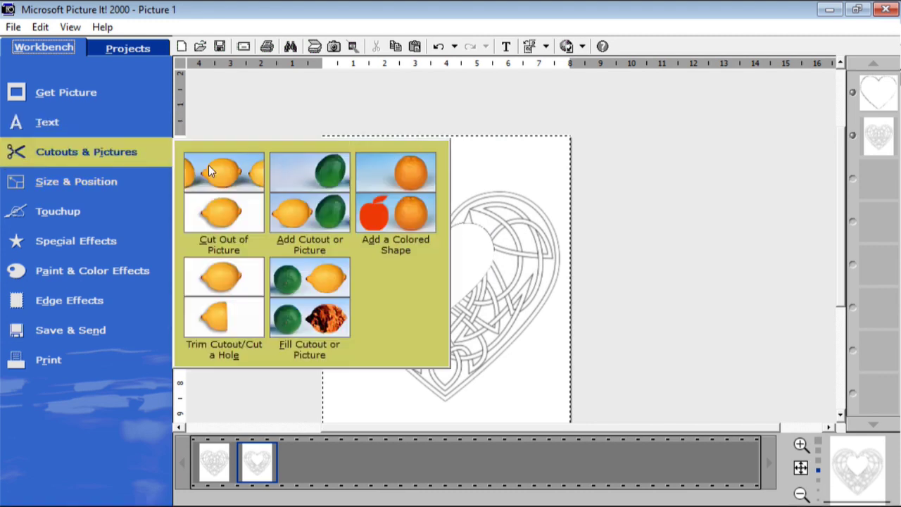
pyautogui.click(81, 122)
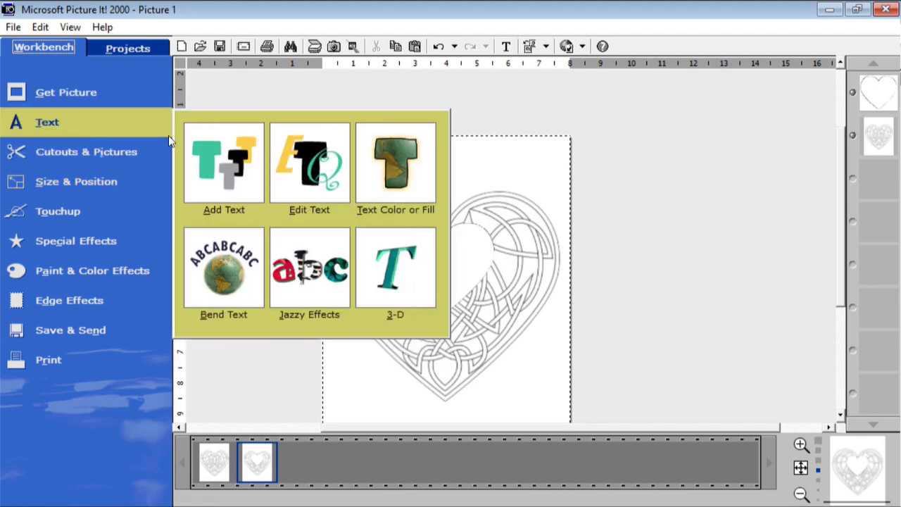
pyautogui.click(265, 168)
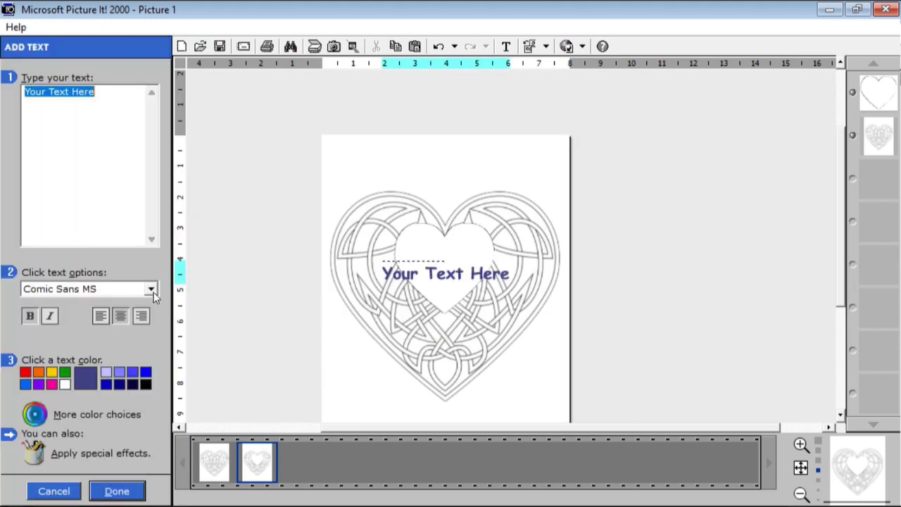
# - Try the Agency FB font on the placeholder text
pyautogui.click(151, 291)
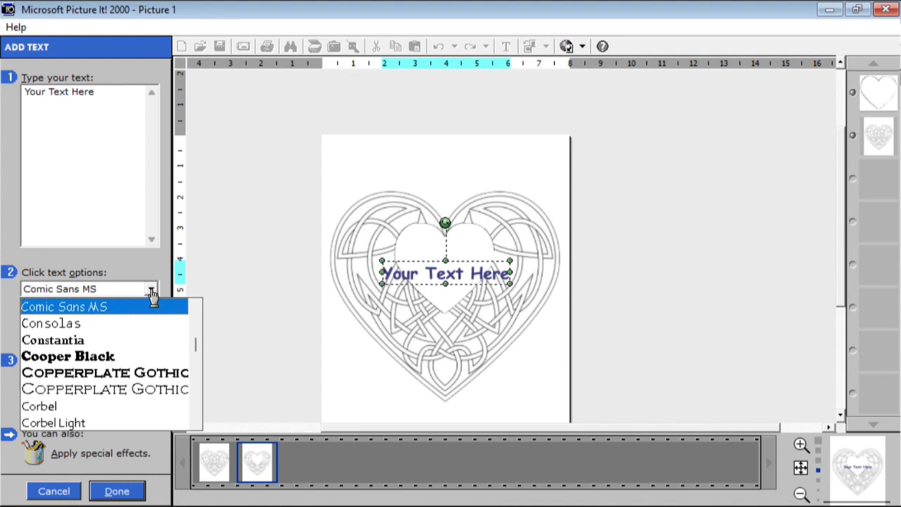
pyautogui.click(152, 292)
pyautogui.click(152, 291)
pyautogui.click(151, 292)
pyautogui.click(151, 292)
pyautogui.click(151, 291)
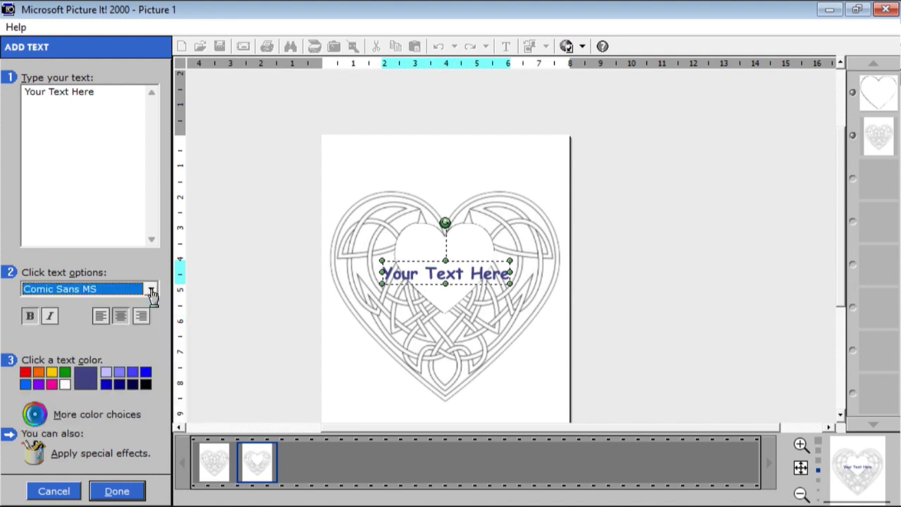
pyautogui.click(151, 291)
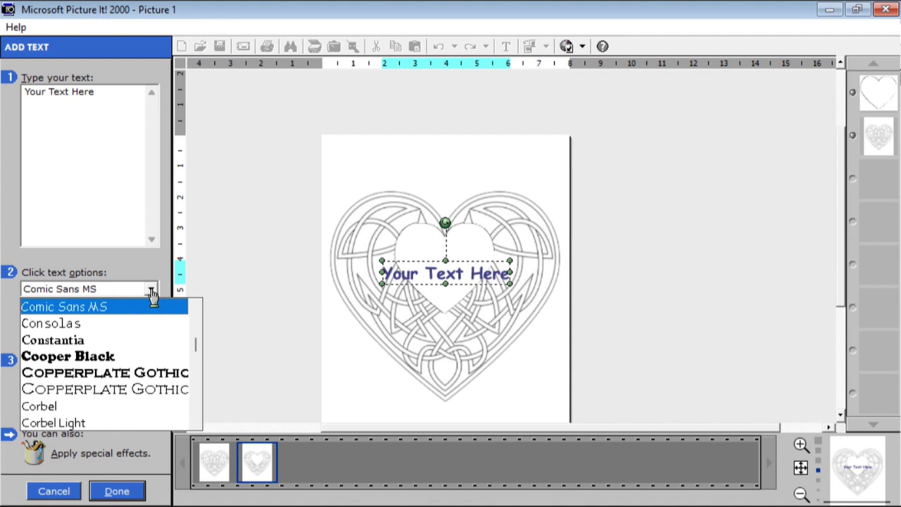
pyautogui.press('Home')
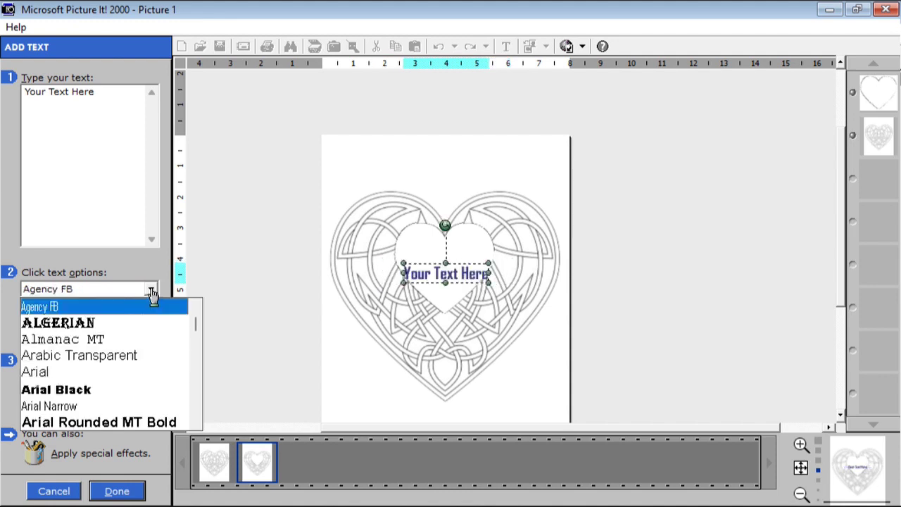
pyautogui.click(152, 292)
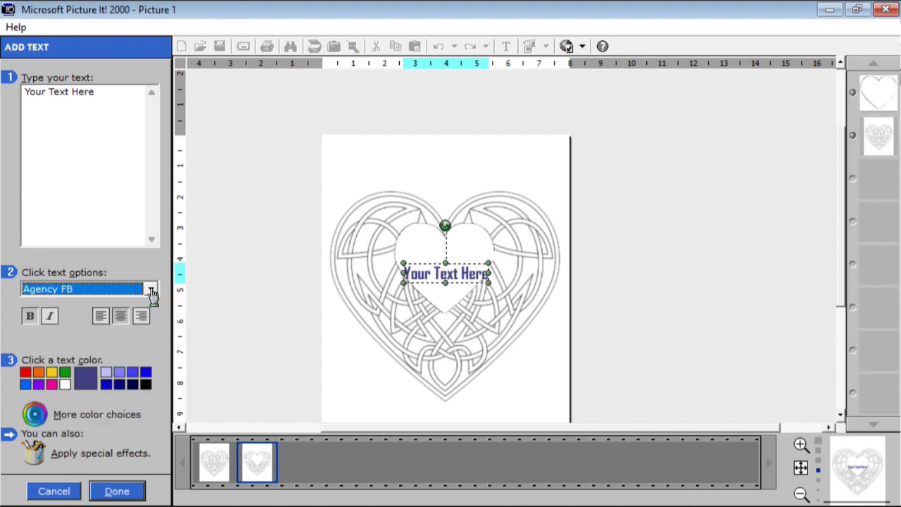
# - Try the Leelawadee UI and Lucida Fax fonts on the placeholder text
pyautogui.click(152, 291)
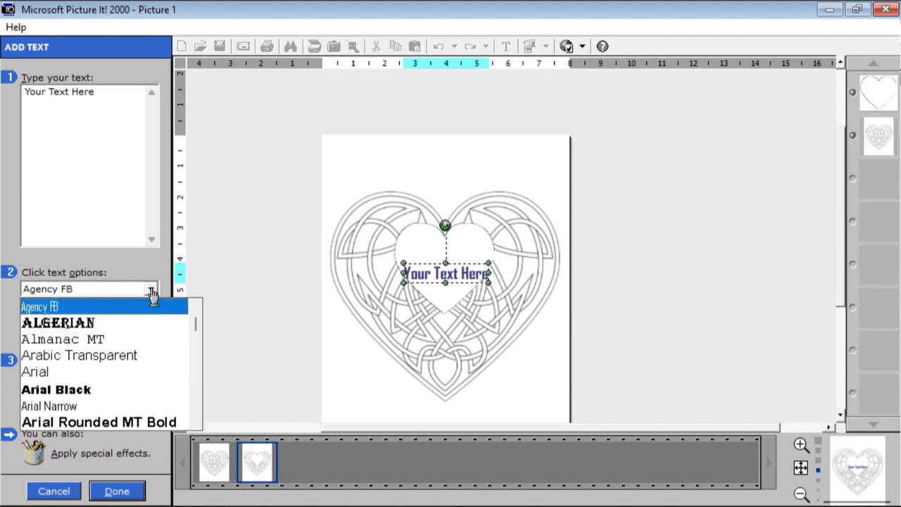
pyautogui.press('l')
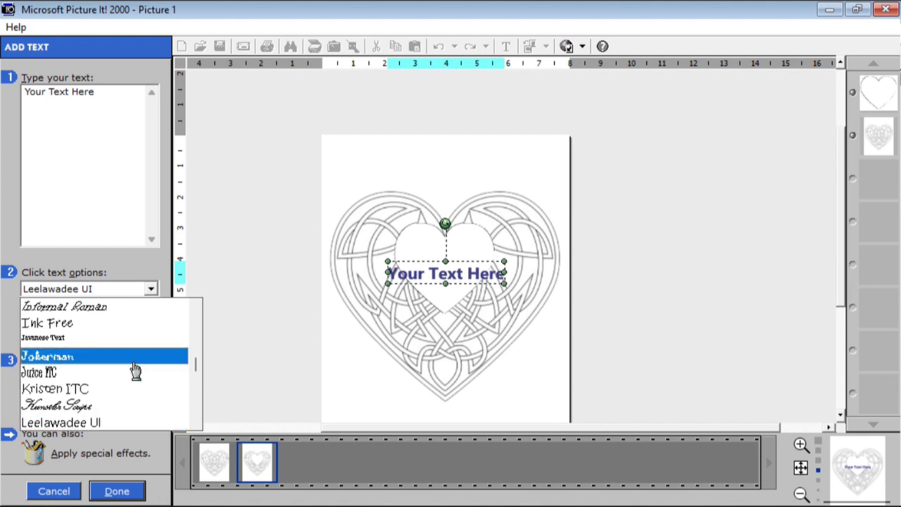
pyautogui.click(219, 363)
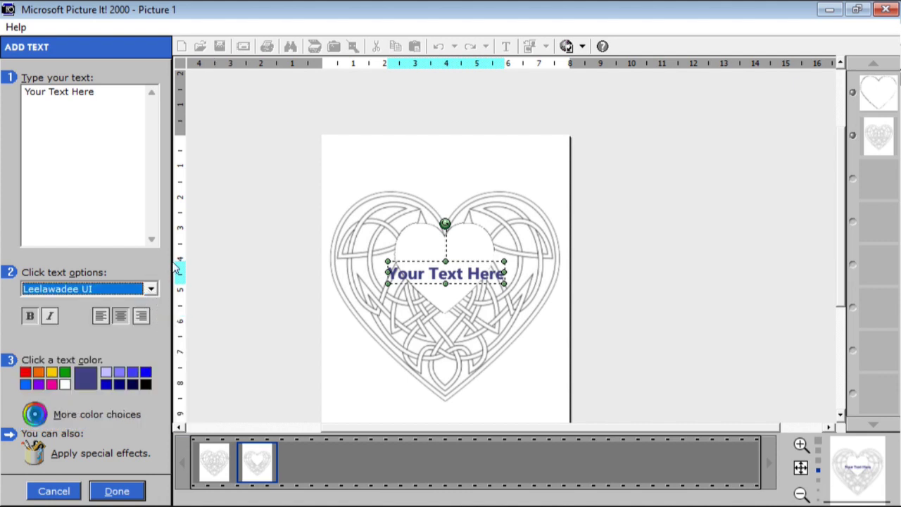
pyautogui.click(149, 289)
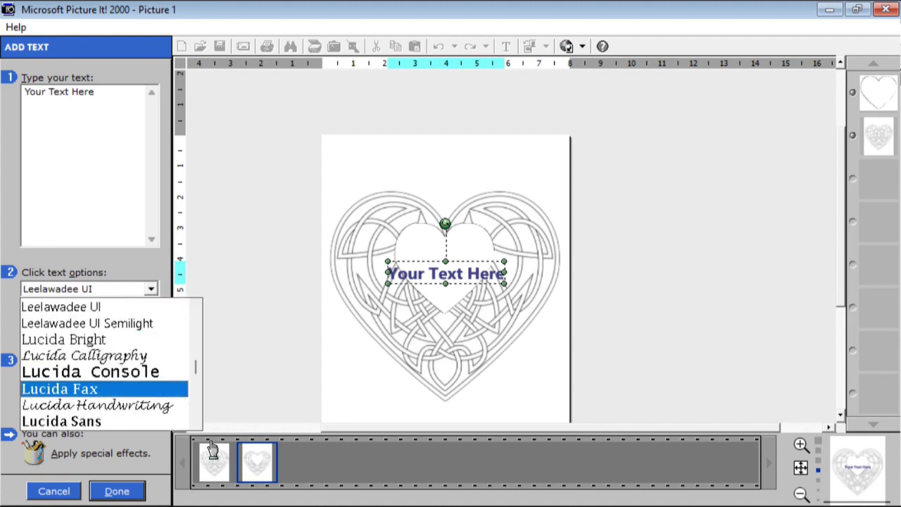
pyautogui.click(64, 396)
# - Set the placeholder text's font to Brush Script MT
pyautogui.click(150, 290)
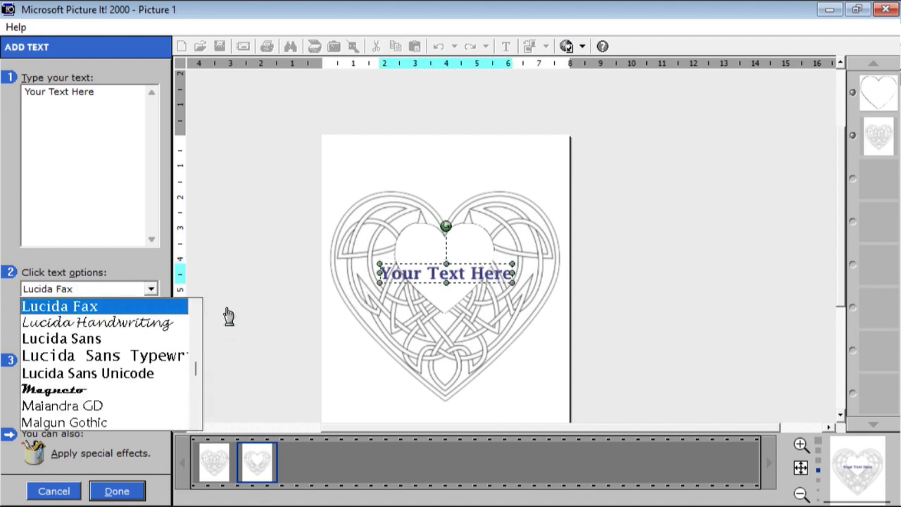
pyautogui.press('Home')
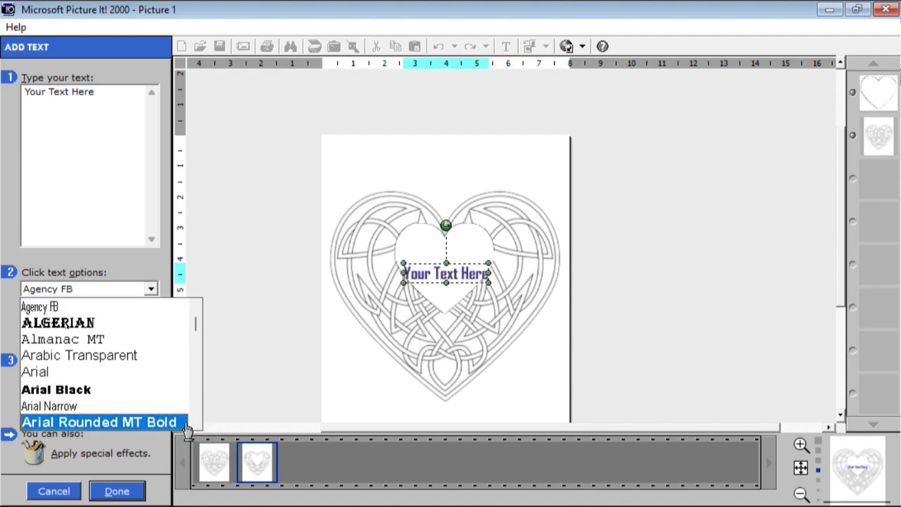
pyautogui.click(197, 424)
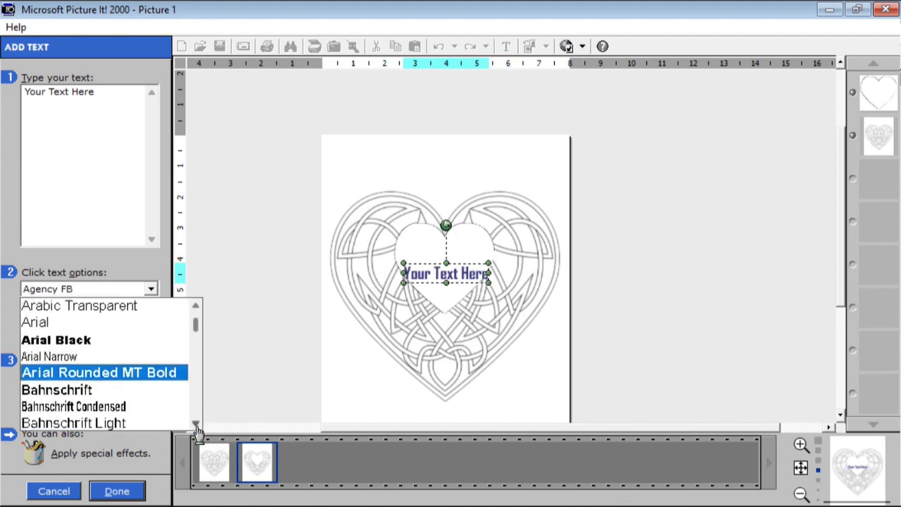
pyautogui.click(198, 310)
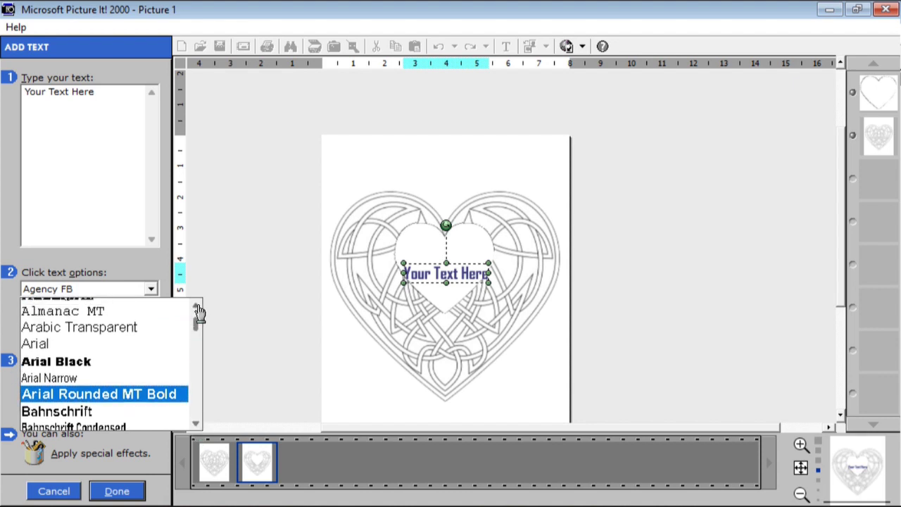
pyautogui.scroll(6, 198, 309)
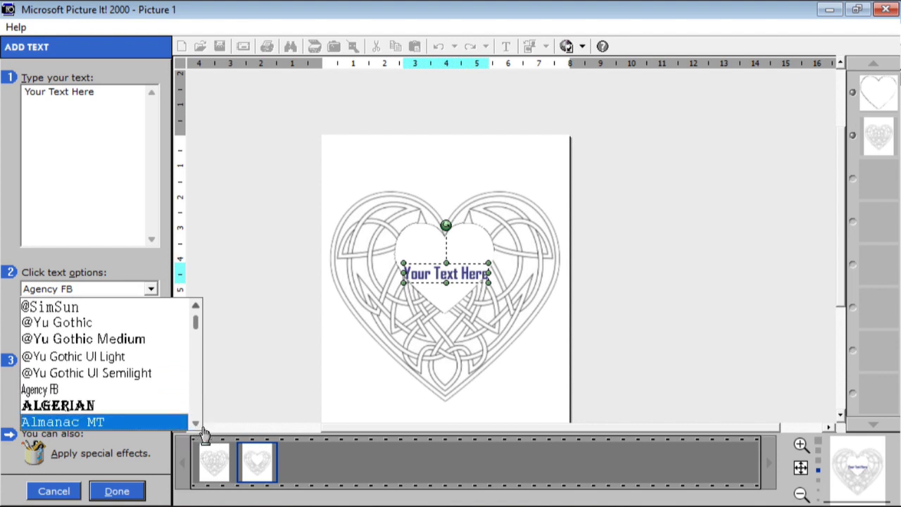
pyautogui.scroll(-8, 197, 428)
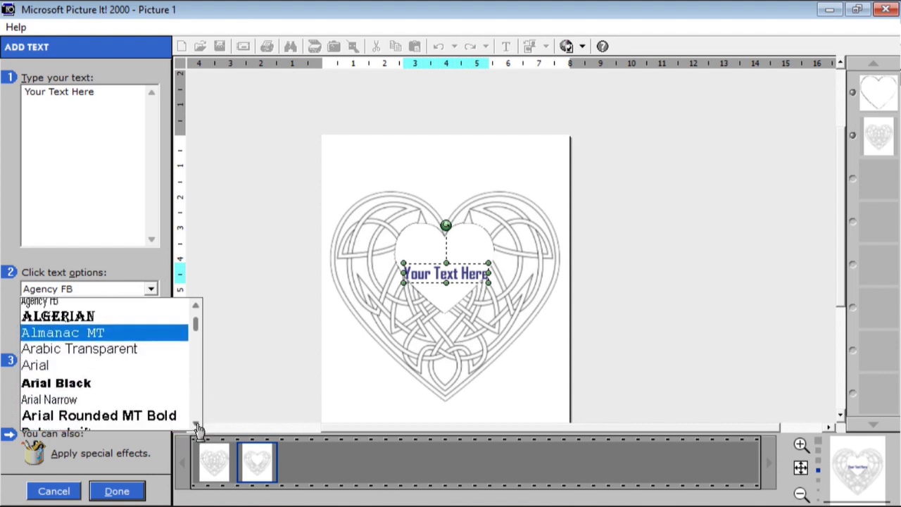
pyautogui.scroll(-9, 198, 428)
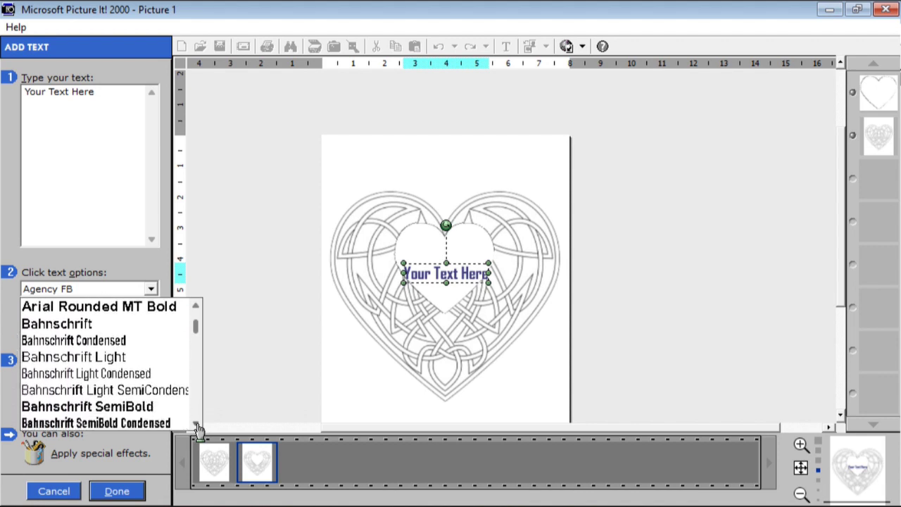
pyautogui.scroll(-9, 198, 427)
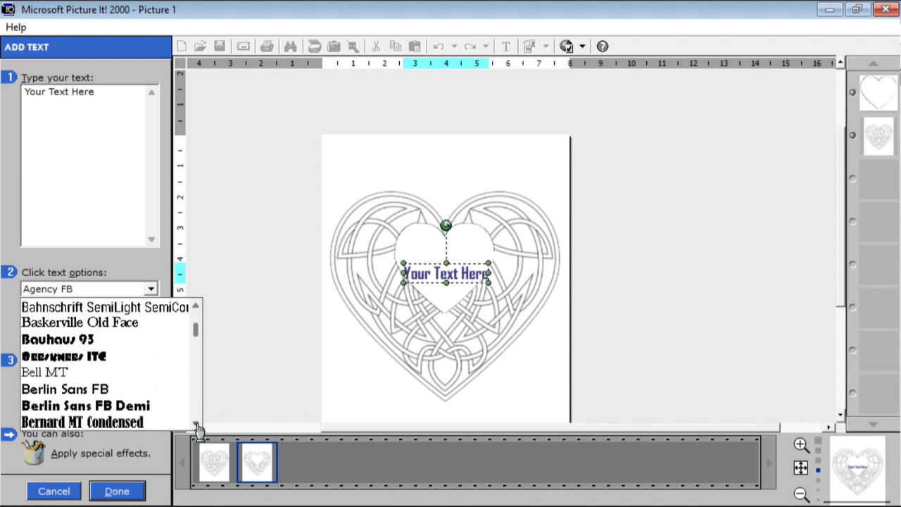
pyautogui.scroll(-11, 198, 428)
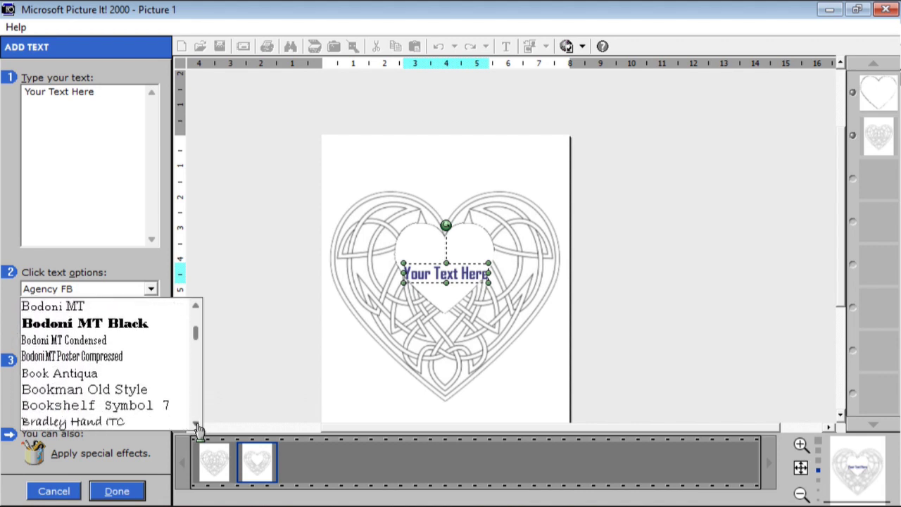
pyautogui.scroll(-6, 198, 428)
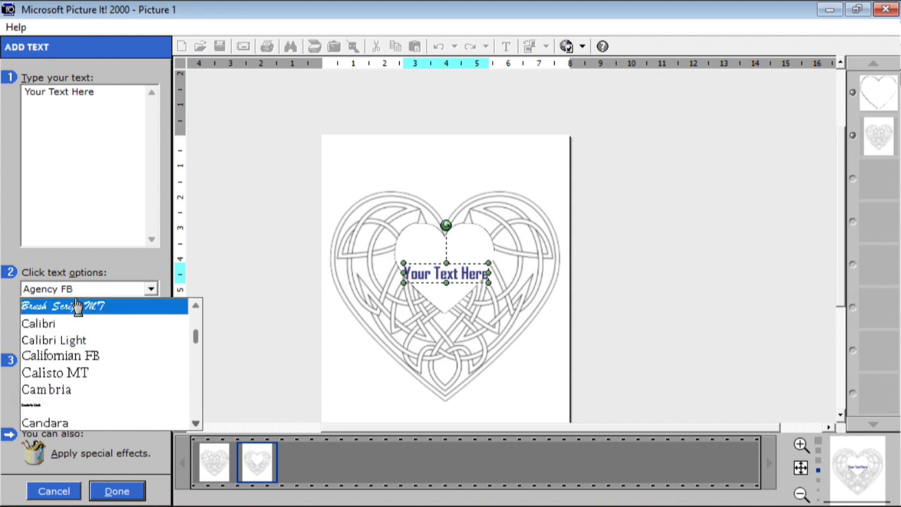
pyautogui.click(77, 307)
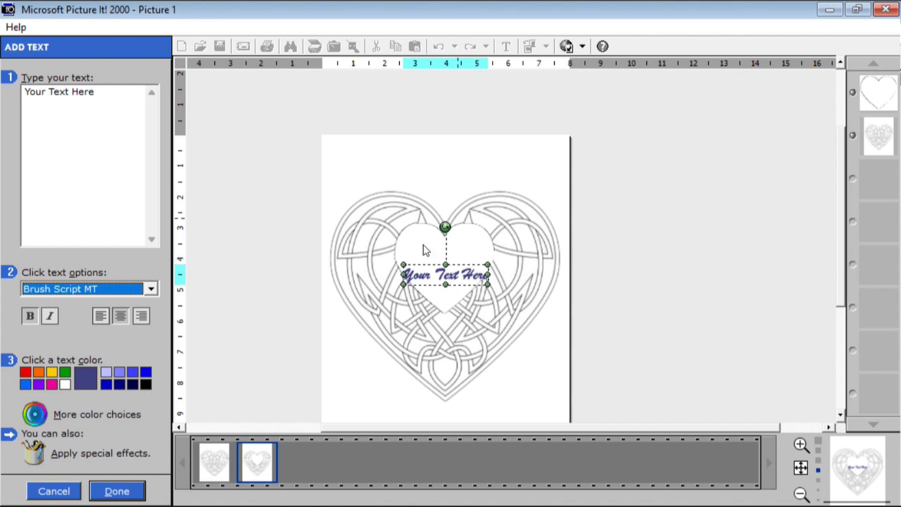
# - Enlarge the placeholder text to nearly the Celtic heart's width and place it above the heart near the page's upper edge
pyautogui.moveTo(454, 271); pyautogui.dragTo(567, 195)
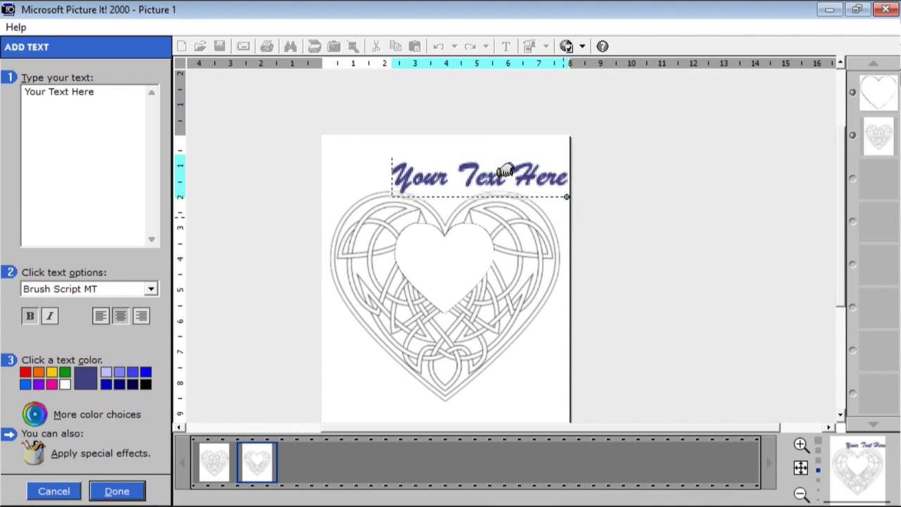
pyautogui.moveTo(458, 154)
pyautogui.mouseDown()
pyautogui.moveTo(439, 138)
pyautogui.moveTo(469, 145)
pyautogui.mouseUp()
# - Replace the placeholder wording with the first partner's first name, only its initial letter capitalized
pyautogui.tripleClick(56, 92)
pyautogui.write('TEVOR')
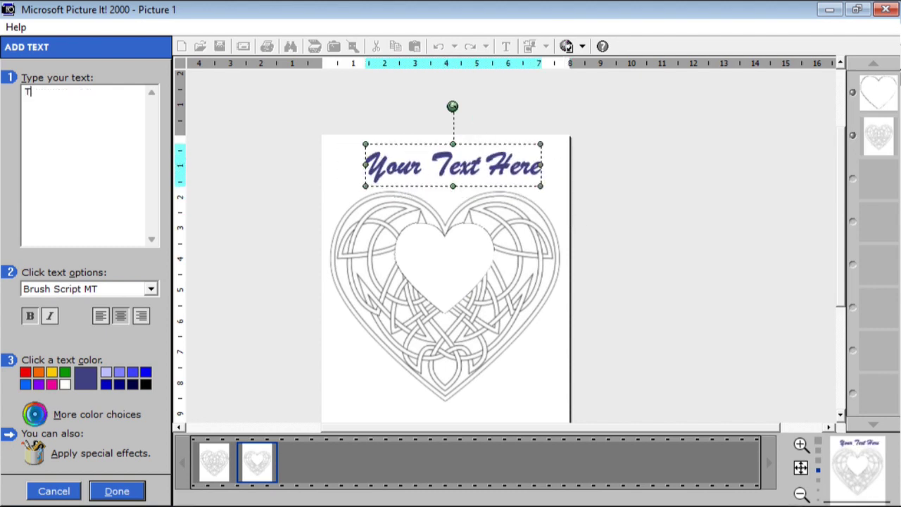
pyautogui.press('BackSpace')
pyautogui.press('BackSpace')
pyautogui.press('BackSpace')
pyautogui.press('BackSpace')
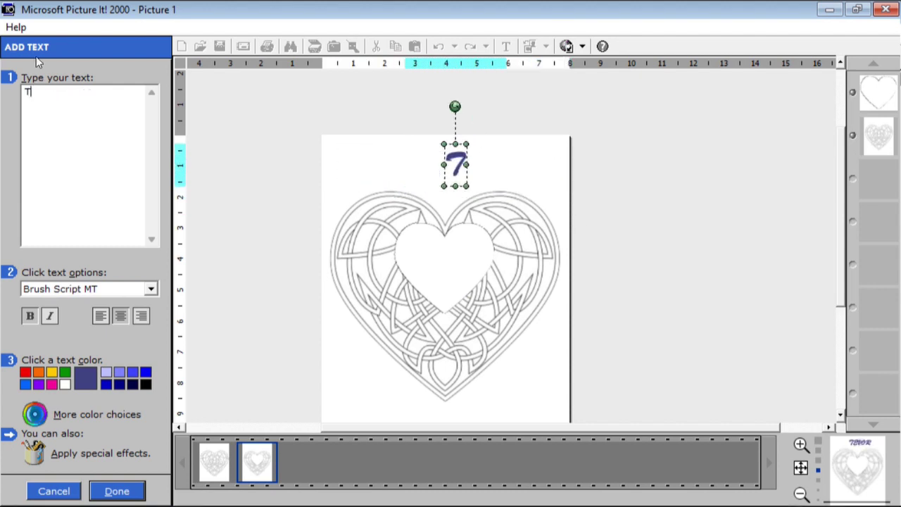
pyautogui.write('RE')
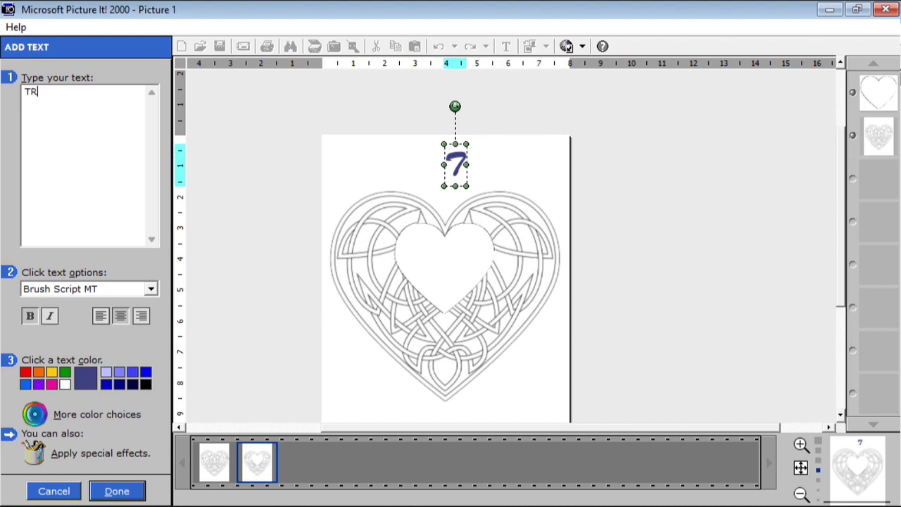
pyautogui.press('BackSpace')
pyautogui.press('BackSpace')
pyautogui.write('r')
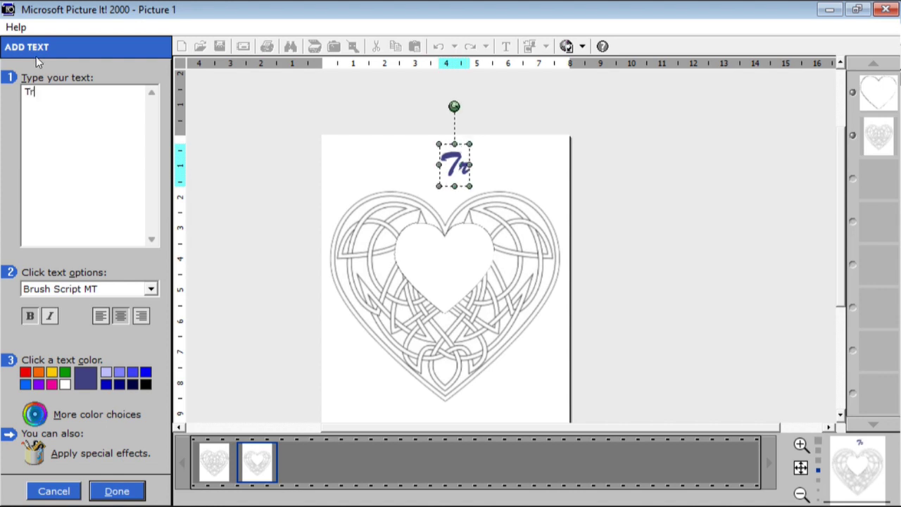
pyautogui.write('evor')
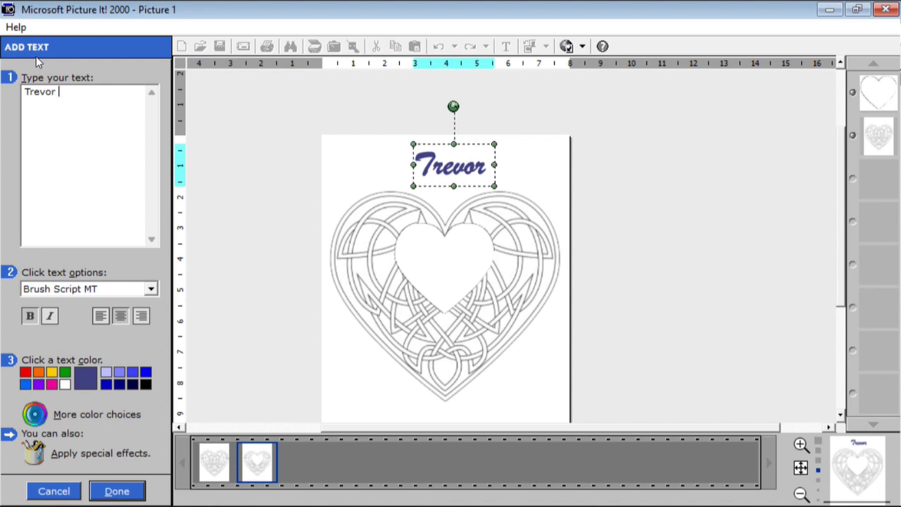
# - Append "&" and the second partner's first name, finish the text object and center it above the Celtic heart
pyautogui.write(' &')
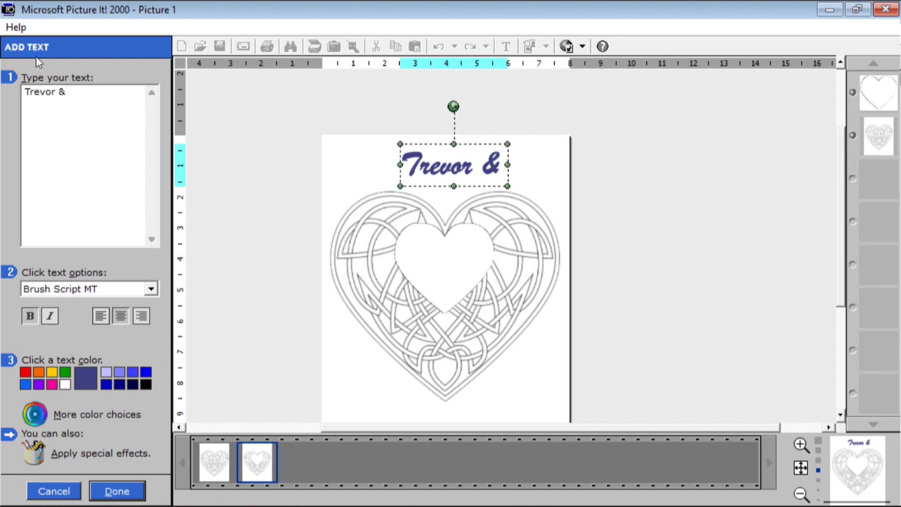
pyautogui.write(' kA')
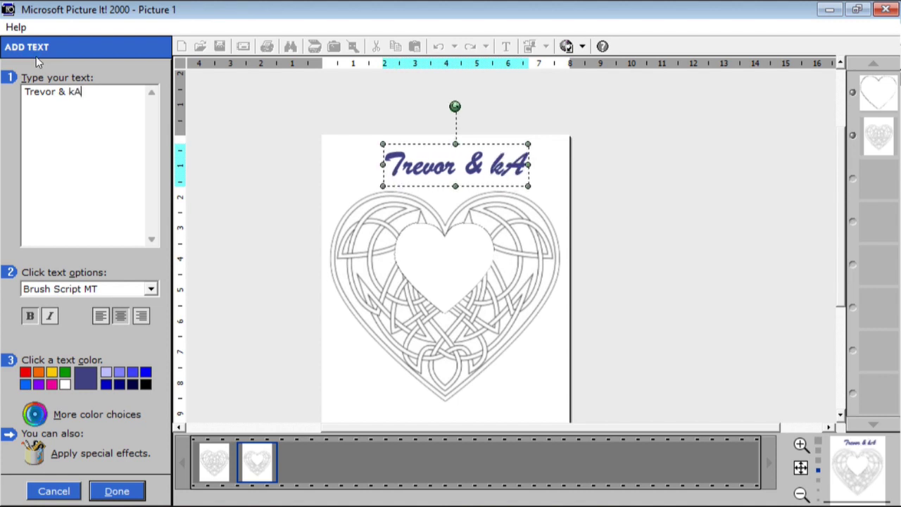
pyautogui.press('BackSpace')
pyautogui.press('BackSpace')
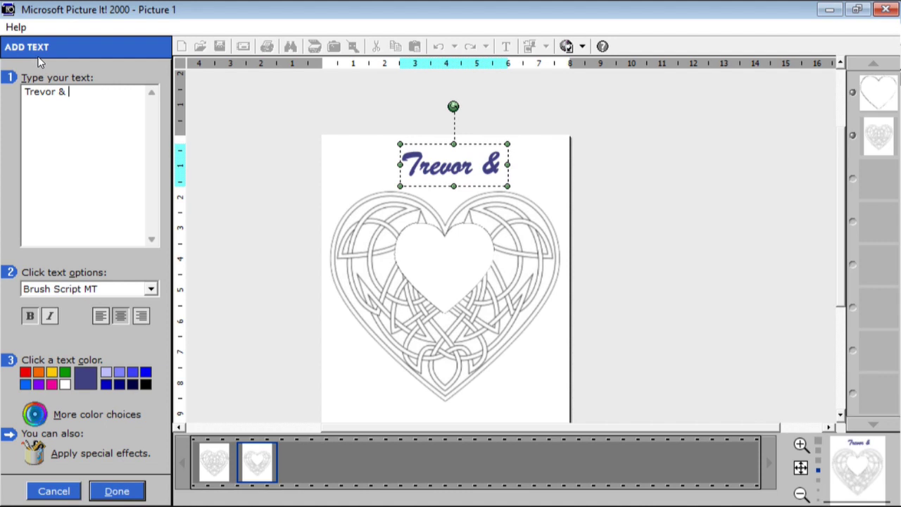
pyautogui.write('k')
pyautogui.write('K')
pyautogui.write('athy')
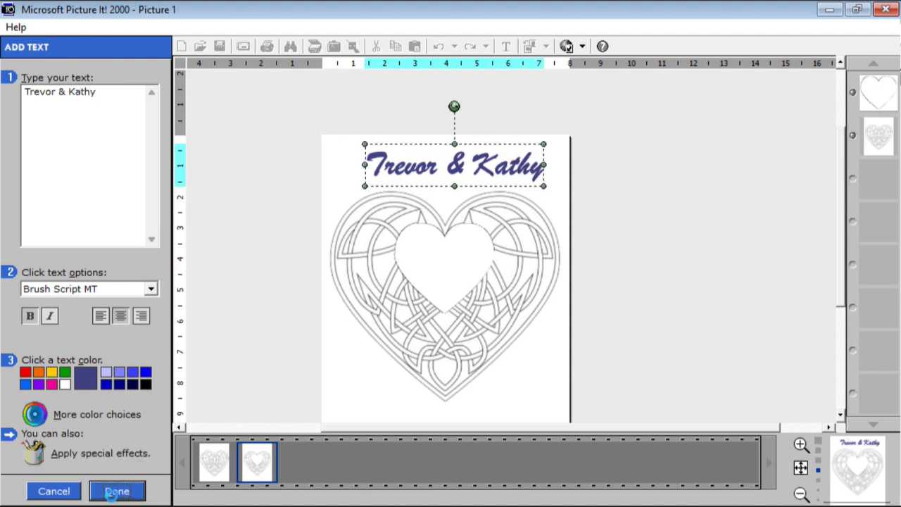
pyautogui.click(116, 491)
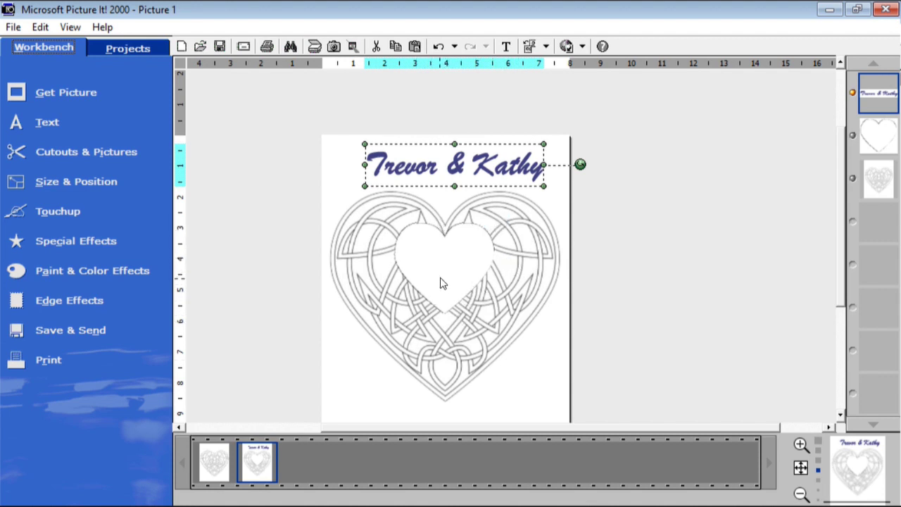
pyautogui.moveTo(423, 149); pyautogui.dragTo(415, 151)
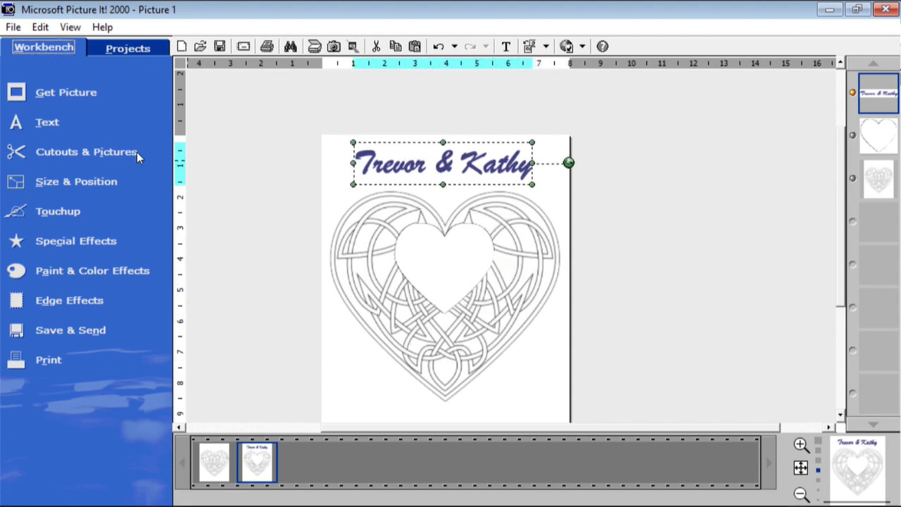
# - Add a new text object reading "Est." and enlarge it in the upper part of the white heart
pyautogui.click(45, 123)
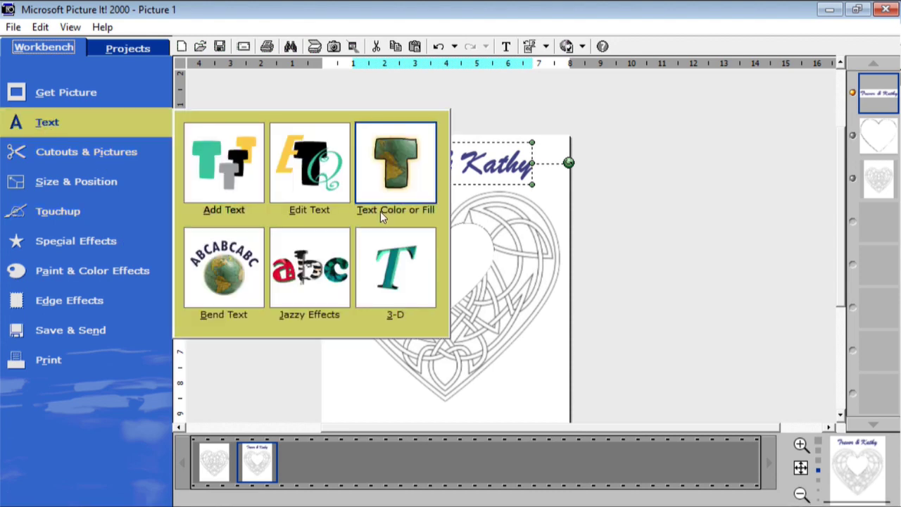
pyautogui.click(234, 171)
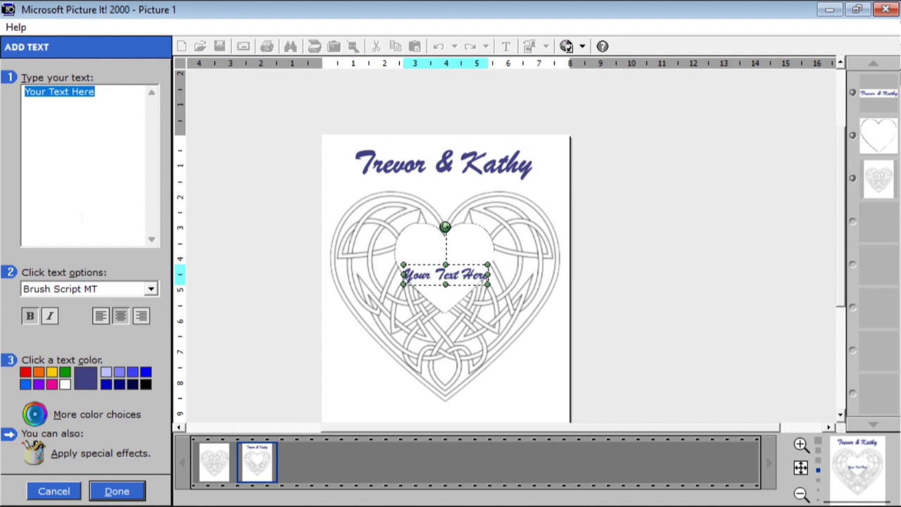
pyautogui.write('e')
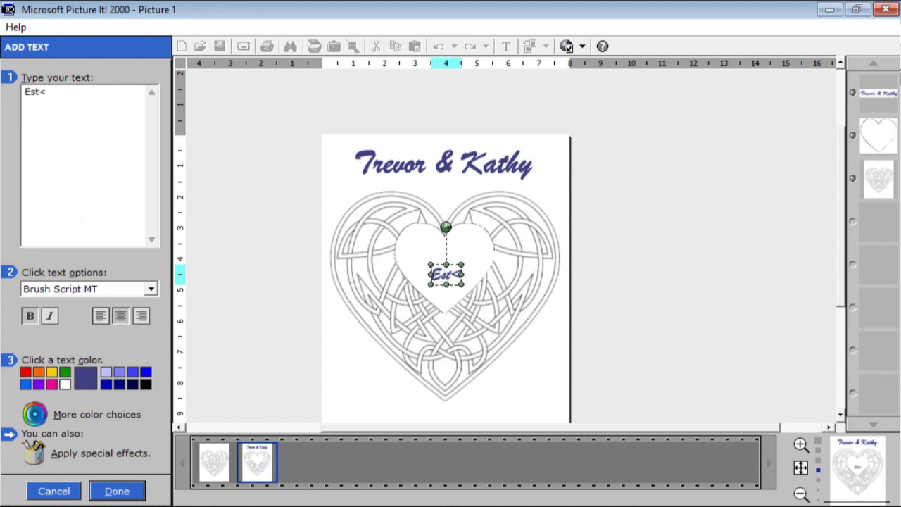
pyautogui.press('BackSpace')
pyautogui.write('.')
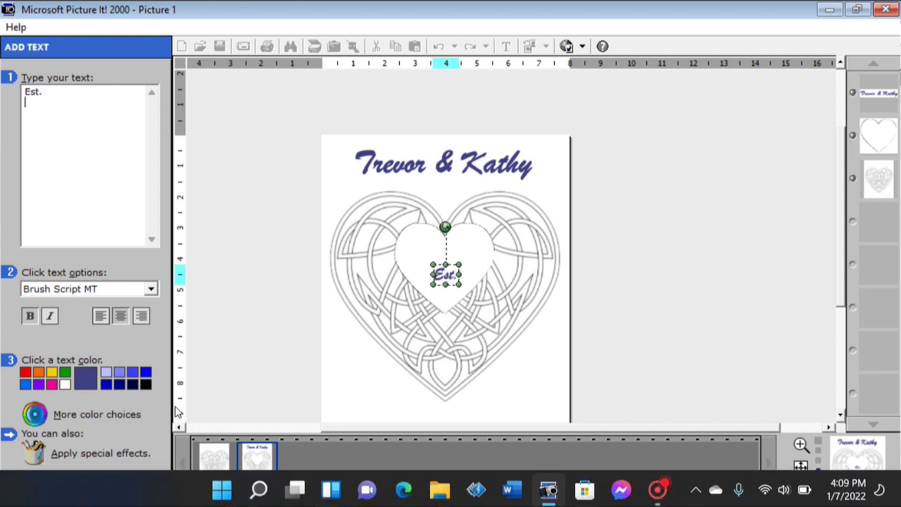
pyautogui.click(126, 493)
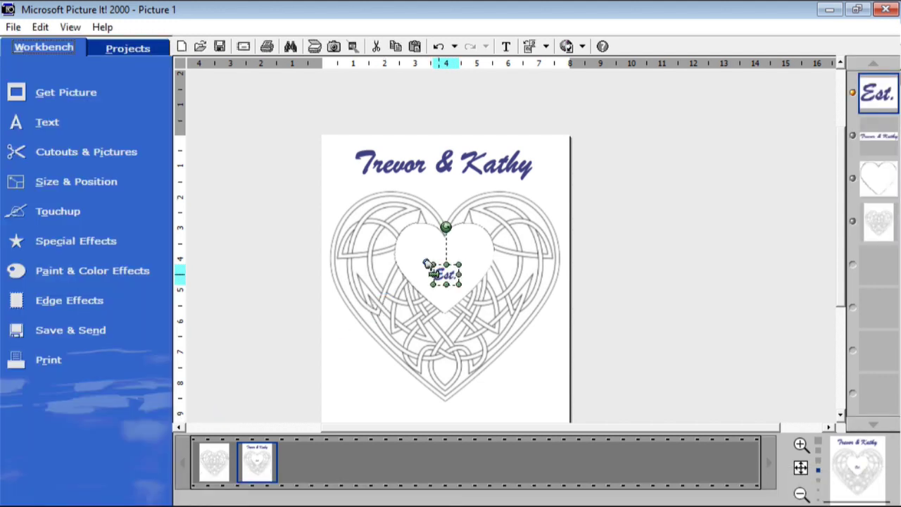
pyautogui.moveTo(442, 277); pyautogui.dragTo(425, 239)
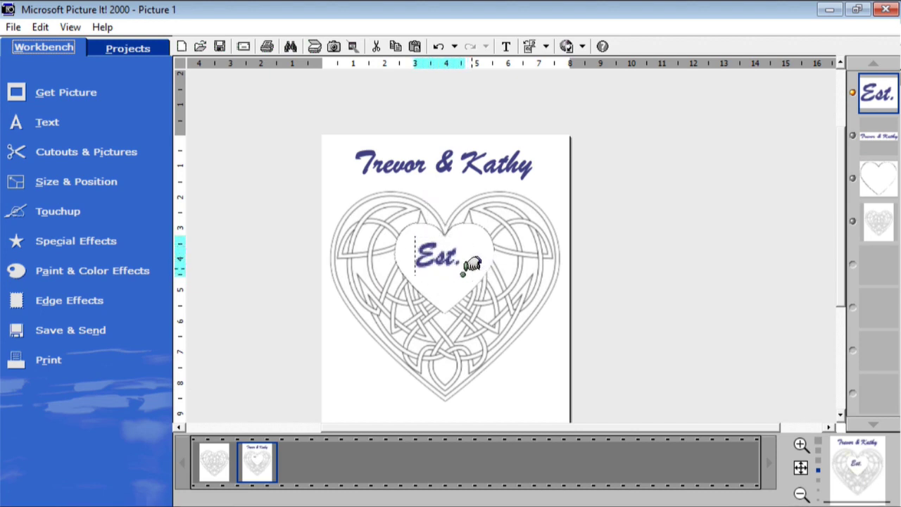
pyautogui.moveTo(425, 241)
pyautogui.mouseDown()
pyautogui.moveTo(437, 236)
pyautogui.moveTo(428, 242)
pyautogui.moveTo(430, 232)
pyautogui.mouseUp()
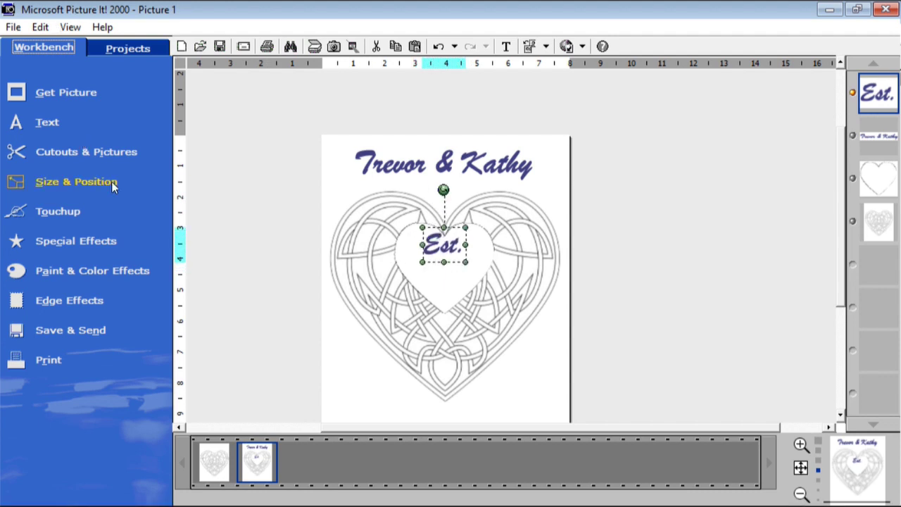
# - Add a new text object reading "1980" inside the white center heart
pyautogui.click(49, 125)
pyautogui.click(219, 175)
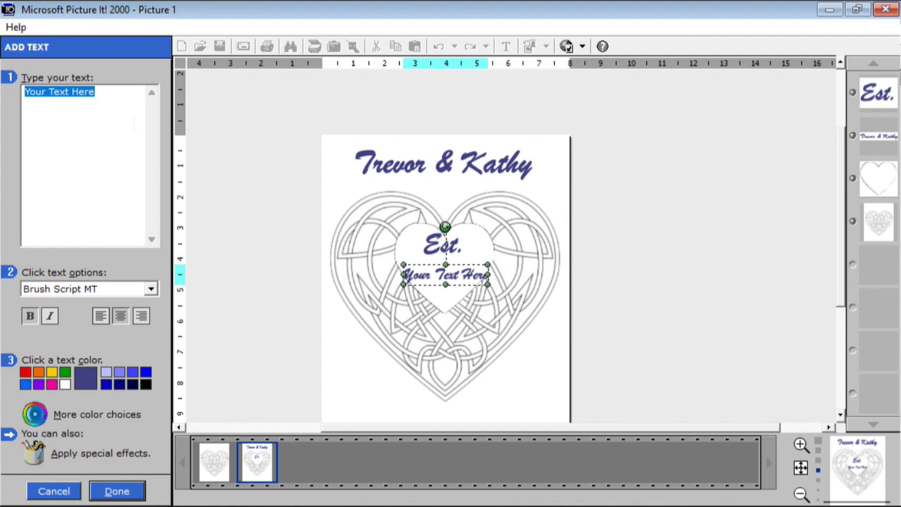
pyautogui.write('19809')
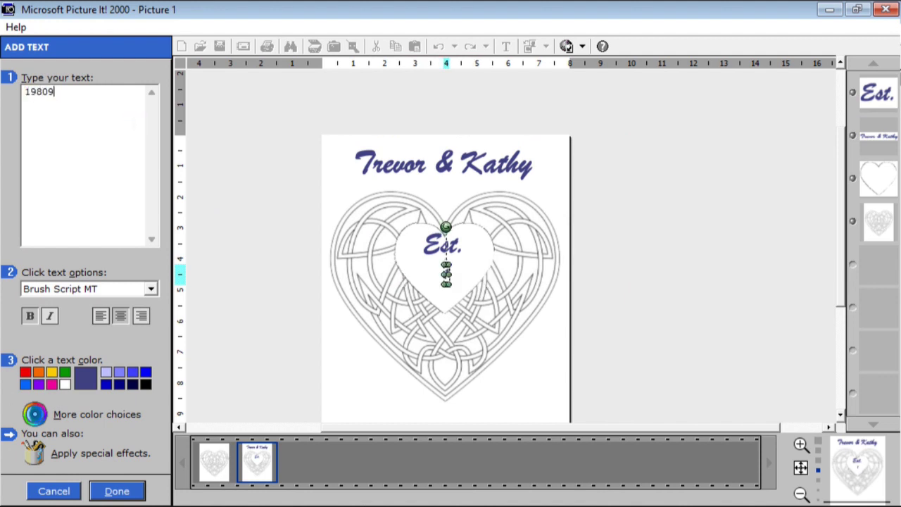
pyautogui.press('BackSpace')
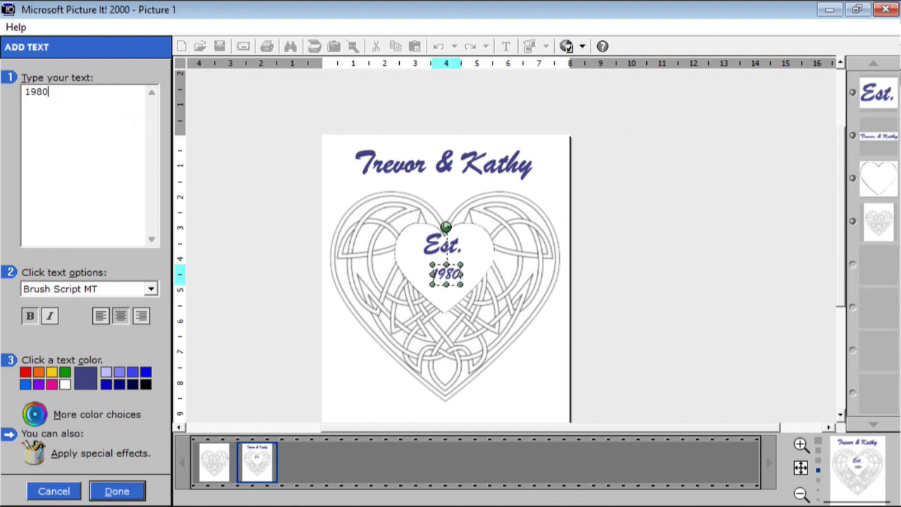
pyautogui.click(117, 490)
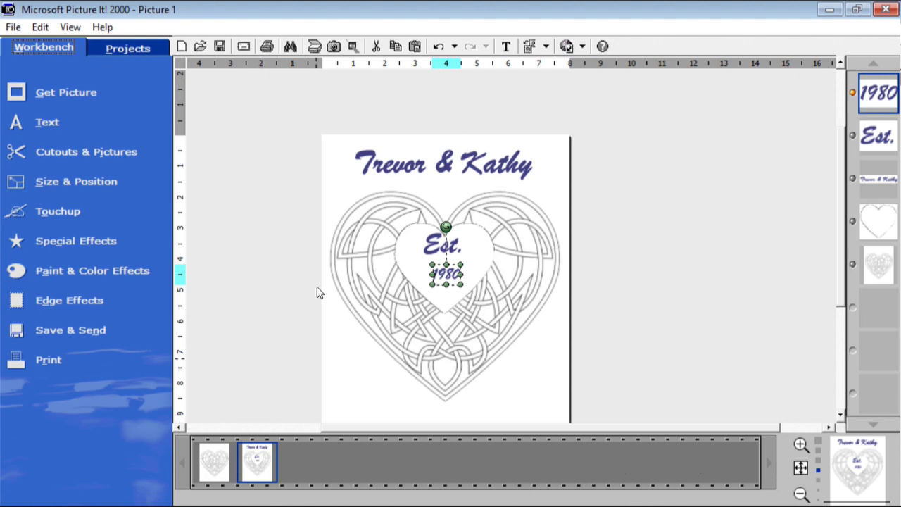
# - Enlarge the "1980" text to about 1.7 inches wide and center it directly beneath "Est." in the white heart
pyautogui.moveTo(473, 295)
pyautogui.mouseDown()
pyautogui.moveTo(469, 286)
pyautogui.moveTo(479, 312)
pyautogui.mouseUp()
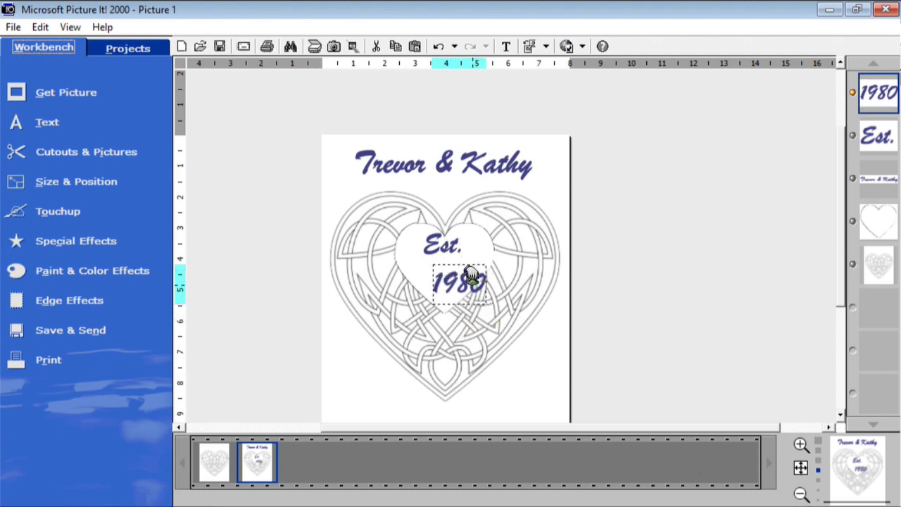
pyautogui.moveTo(470, 276); pyautogui.dragTo(455, 266)
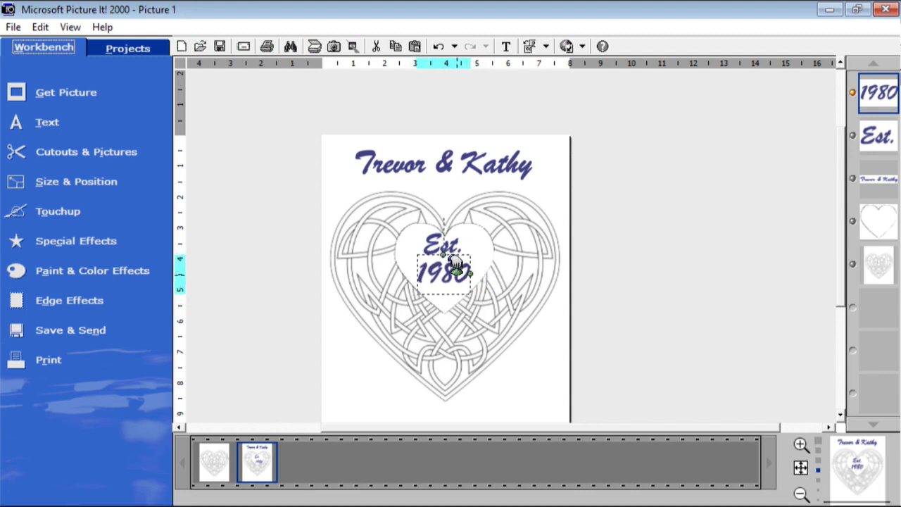
pyautogui.click(396, 310)
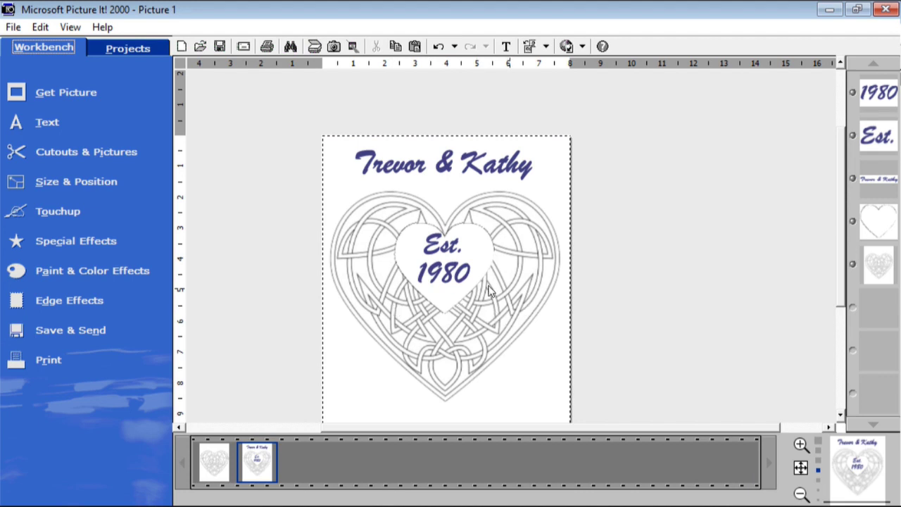
# - Shrink and lower the "Est." text slightly, and shift "1980" down so both lines sit centered in the white heart
pyautogui.moveTo(444, 259); pyautogui.dragTo(473, 259)
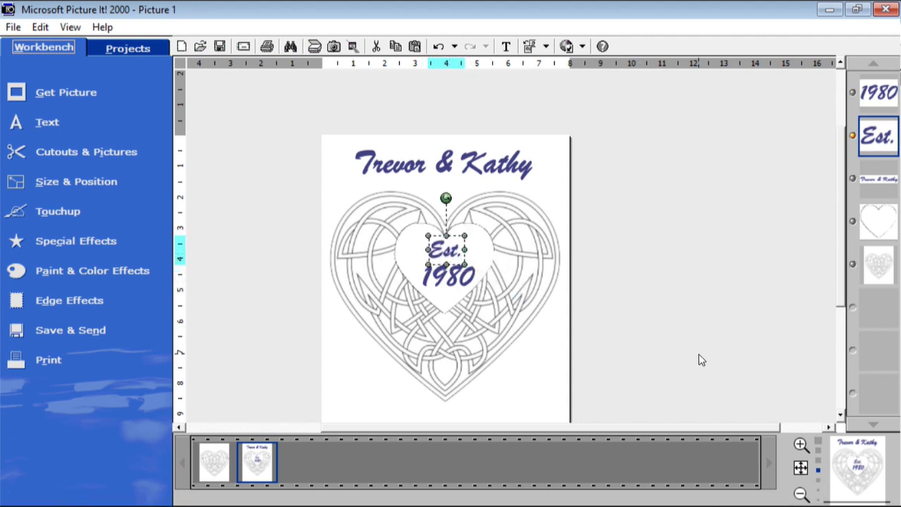
pyautogui.click(700, 360)
pyautogui.click(456, 266)
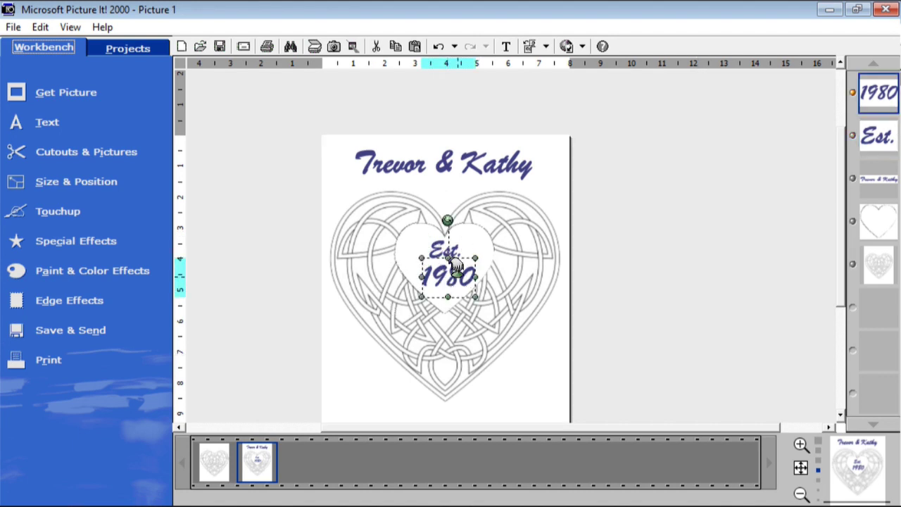
pyautogui.doubleClick(456, 266)
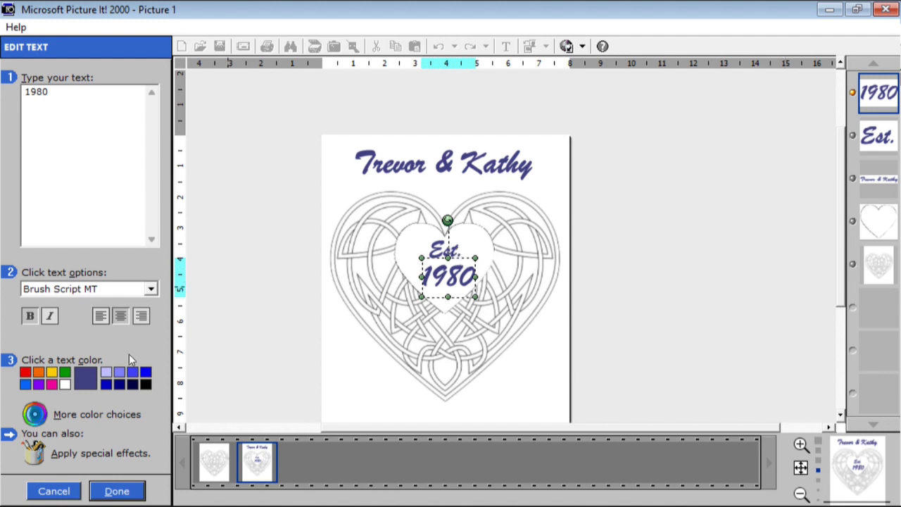
pyautogui.click(55, 489)
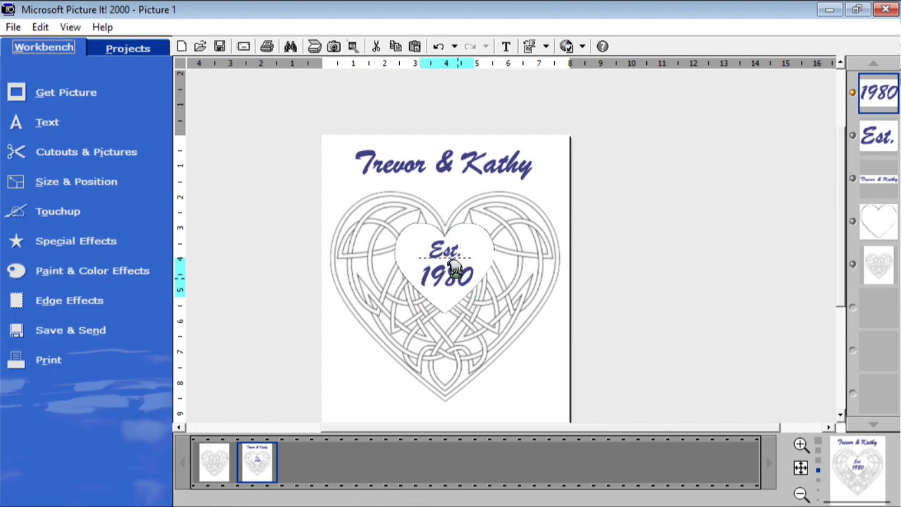
pyautogui.moveTo(454, 267)
pyautogui.mouseDown()
pyautogui.moveTo(461, 261)
pyautogui.moveTo(454, 272)
pyautogui.mouseUp()
pyautogui.click(677, 331)
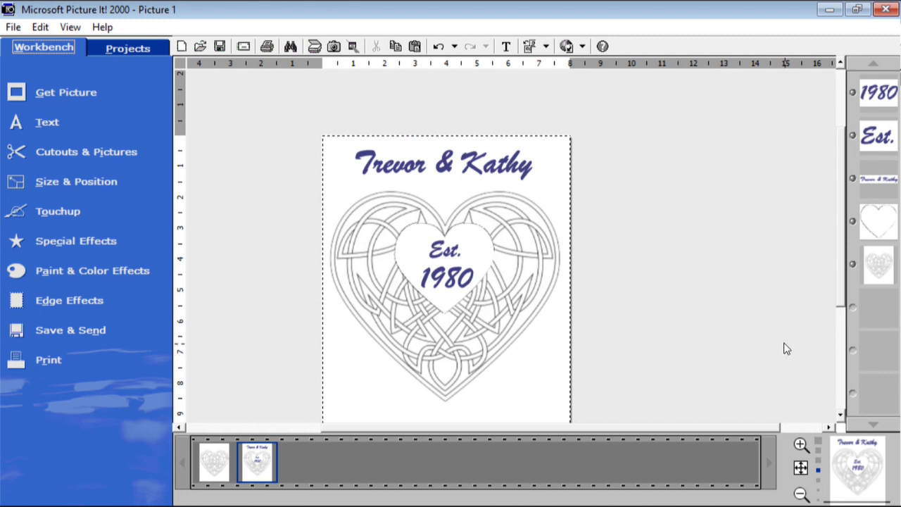
# - Add a "Forever Love" text object, enlarge it to about 6 inches wide and center it below the Celtic heart's tip
pyautogui.moveTo(842, 245); pyautogui.dragTo(840, 292)
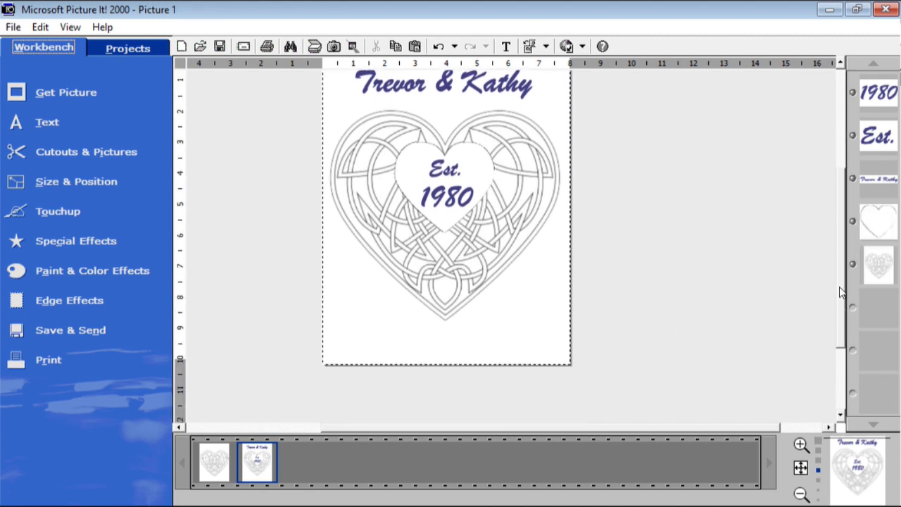
pyautogui.click(55, 123)
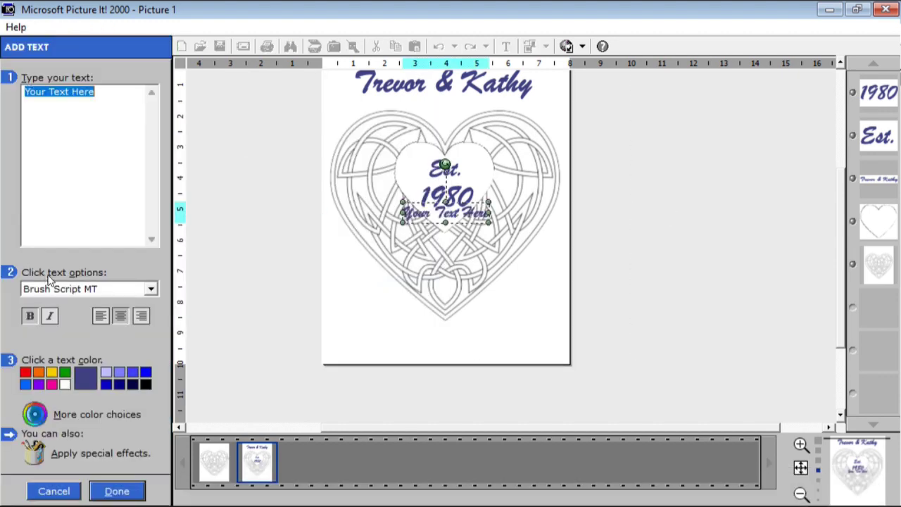
pyautogui.write('fOREV')
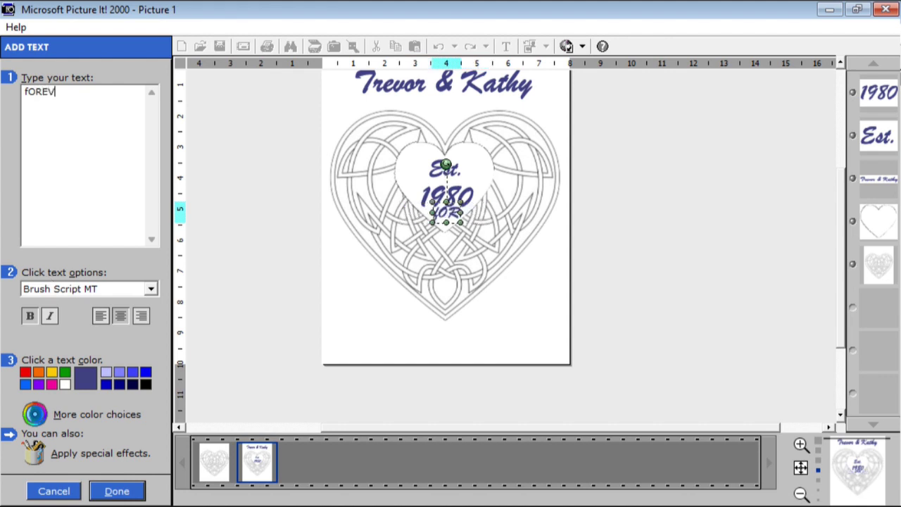
pyautogui.write('ER')
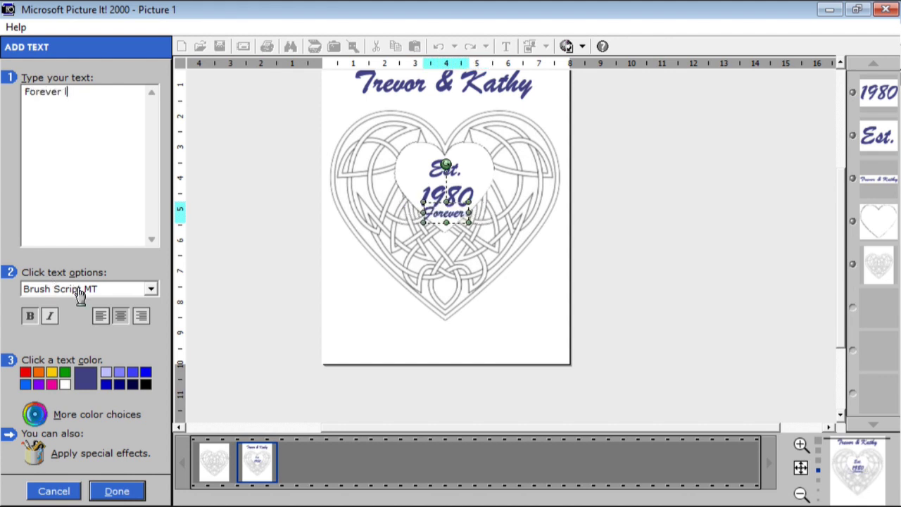
pyautogui.write(' Love')
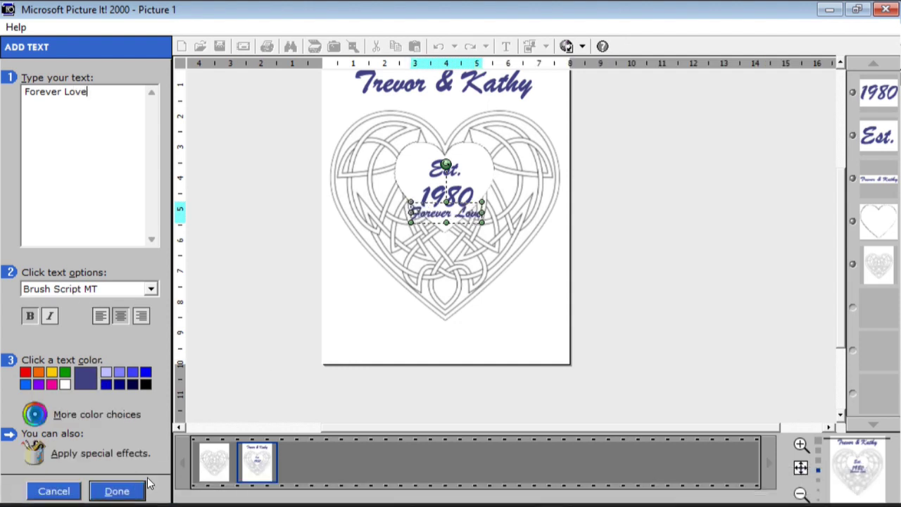
pyautogui.click(105, 490)
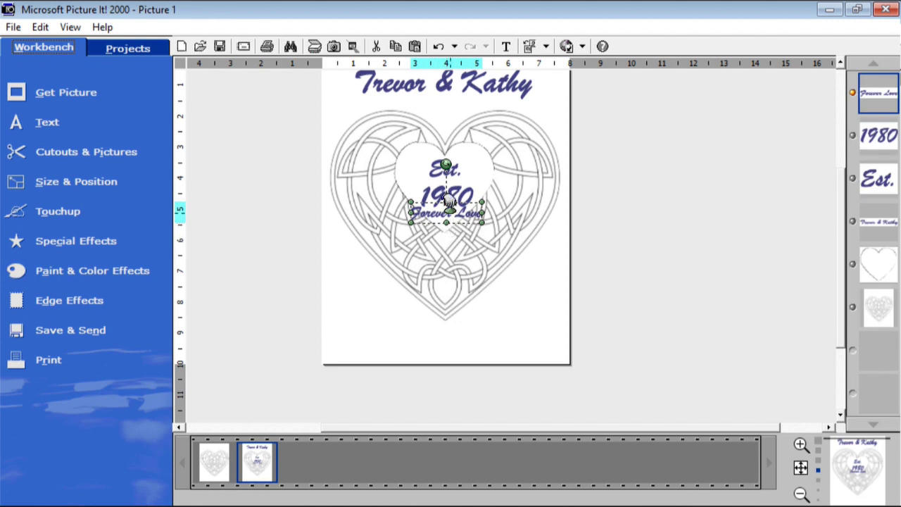
pyautogui.moveTo(448, 206); pyautogui.dragTo(548, 298)
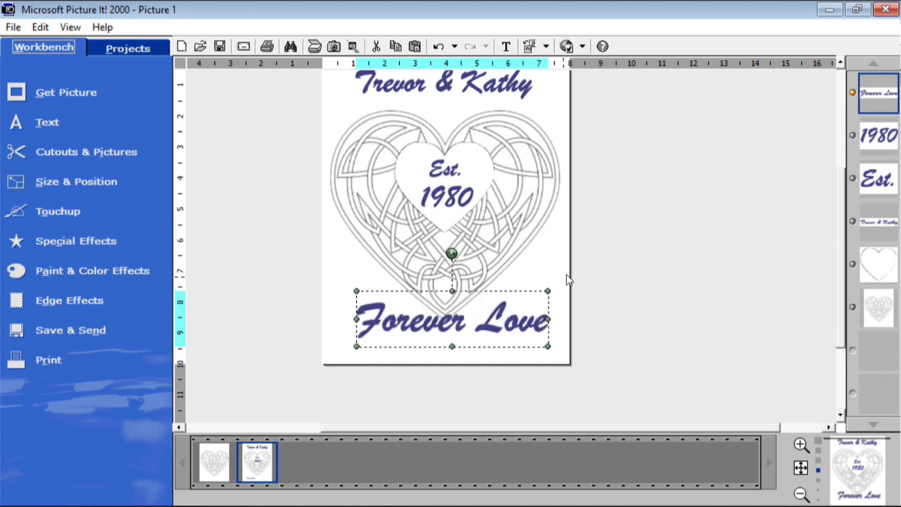
pyautogui.moveTo(491, 302); pyautogui.dragTo(485, 317)
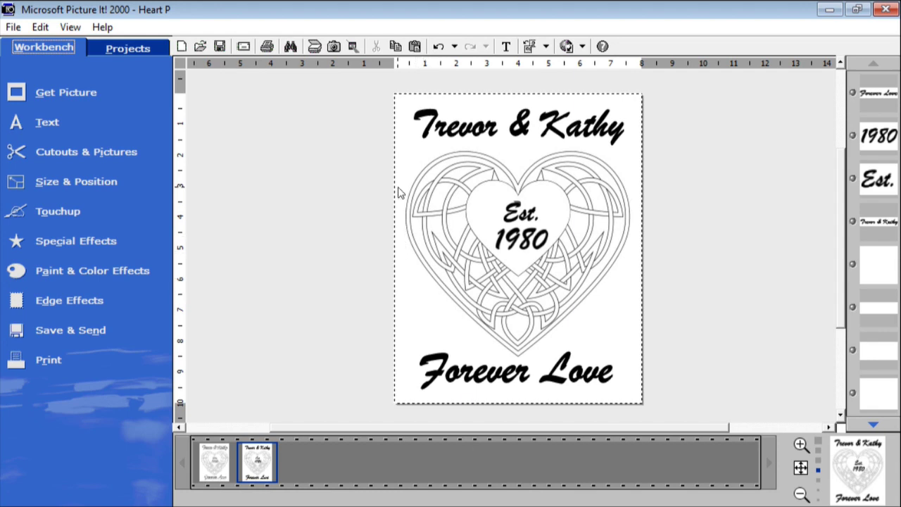
# - Edit the couple's names text above the heart and change its color to white
pyautogui.click(440, 138)
pyautogui.rightClick(441, 138)
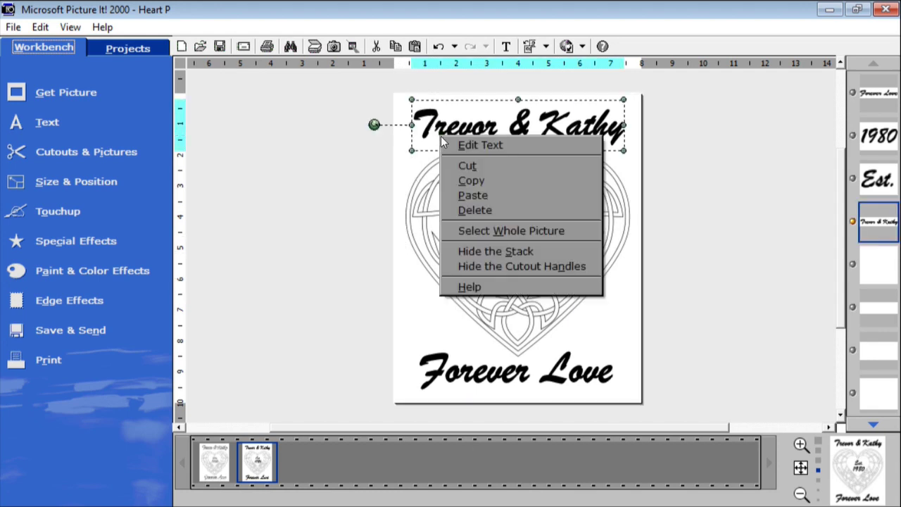
pyautogui.click(457, 146)
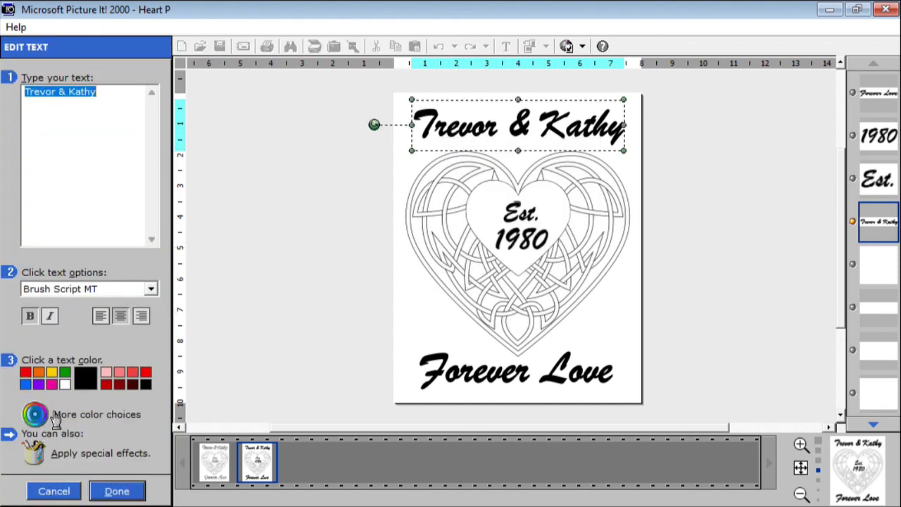
pyautogui.click(65, 384)
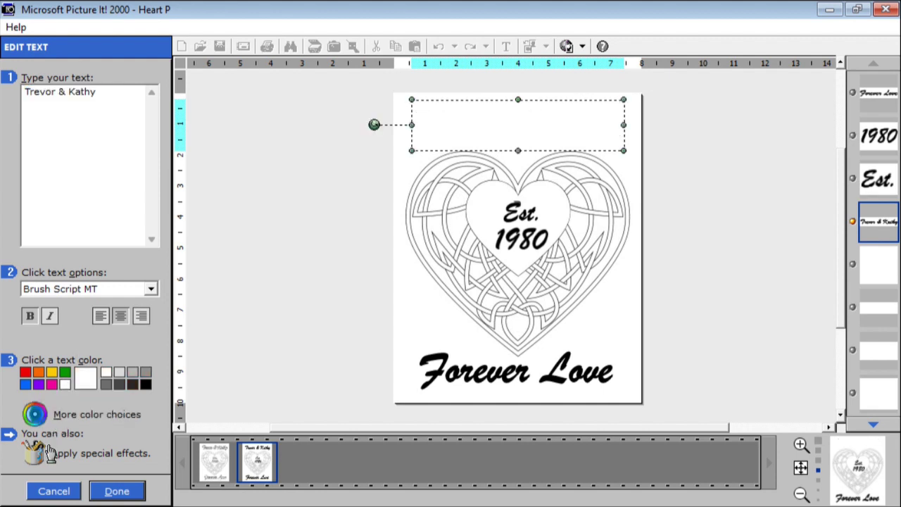
pyautogui.click(116, 492)
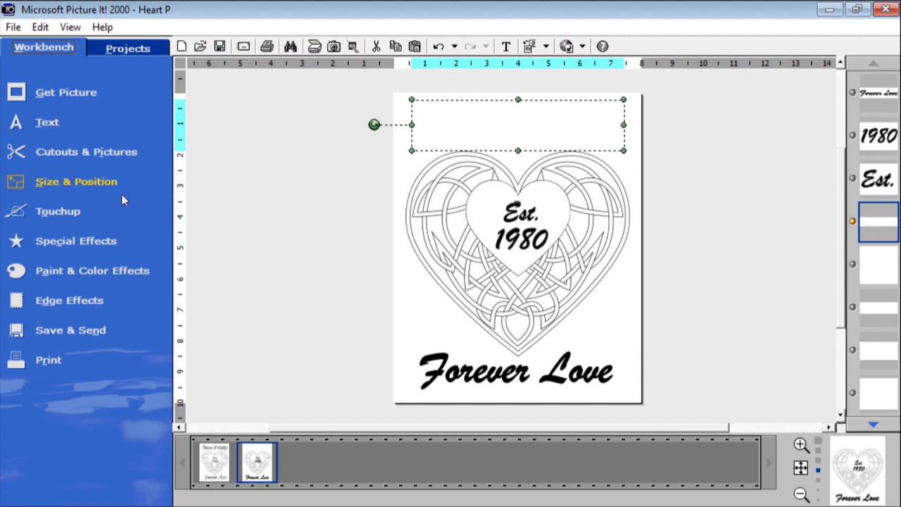
# - Apply the hard-line highlighted edge to the couple's names text
pyautogui.click(66, 301)
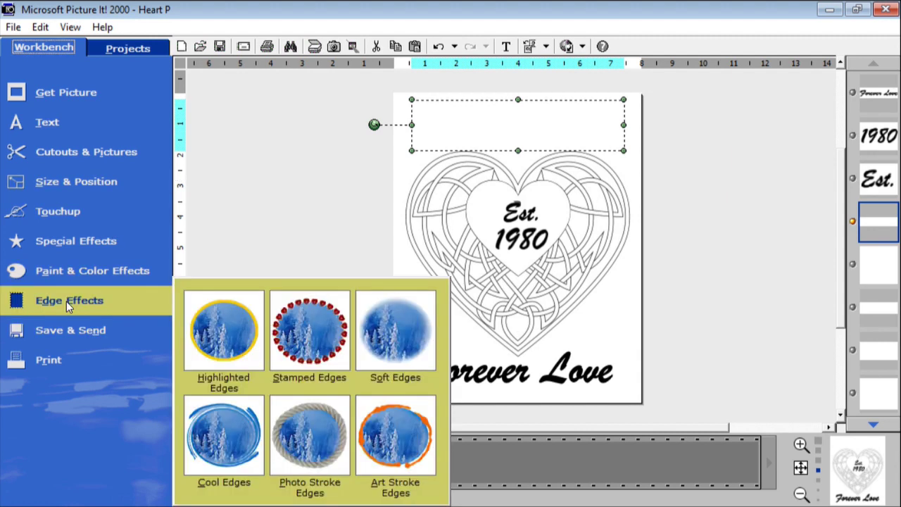
pyautogui.click(200, 338)
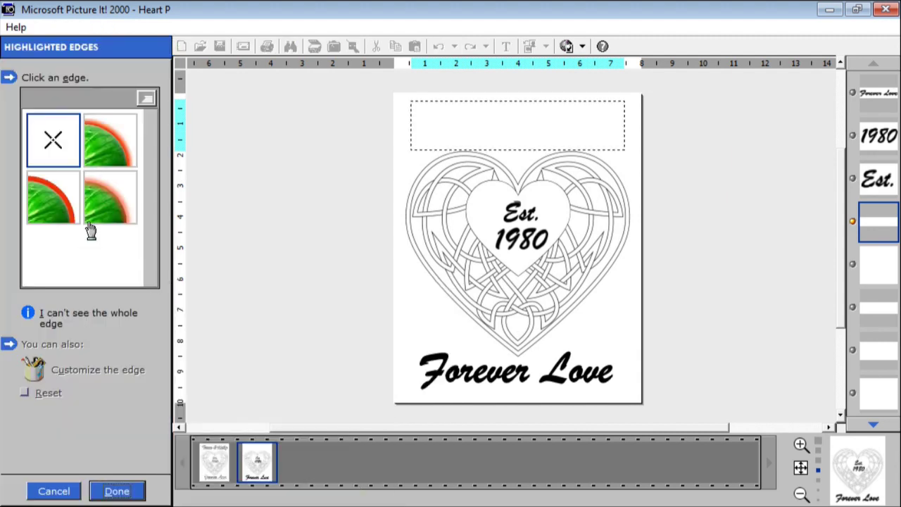
pyautogui.click(62, 218)
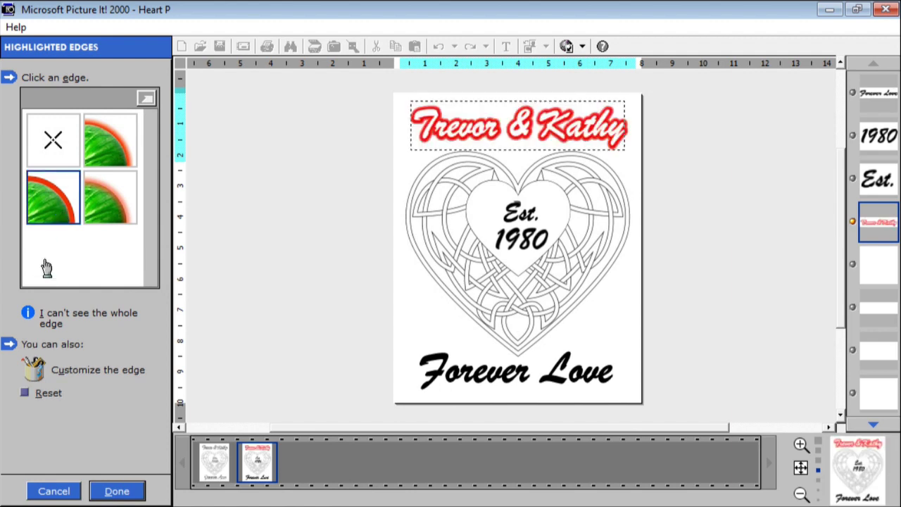
# - Customize the names' highlighted edge with black as its color and a width of -100
pyautogui.click(33, 367)
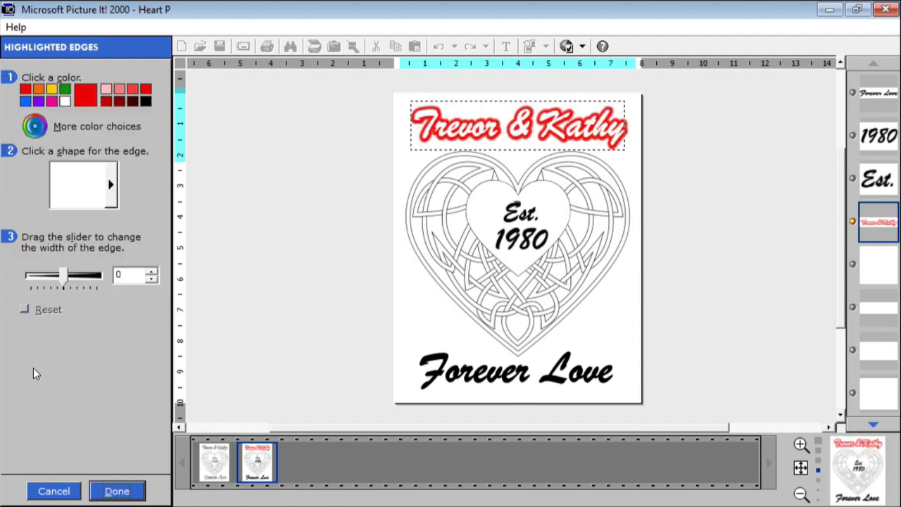
pyautogui.click(145, 100)
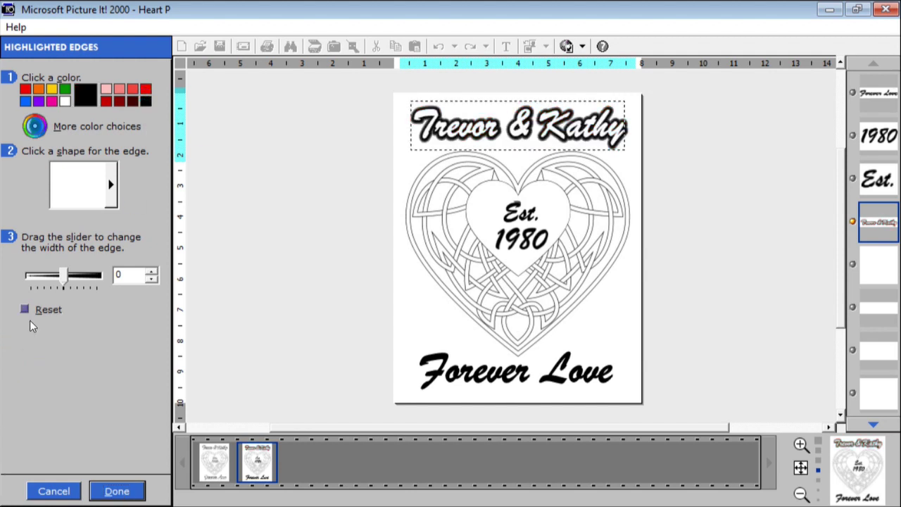
pyautogui.click(60, 287)
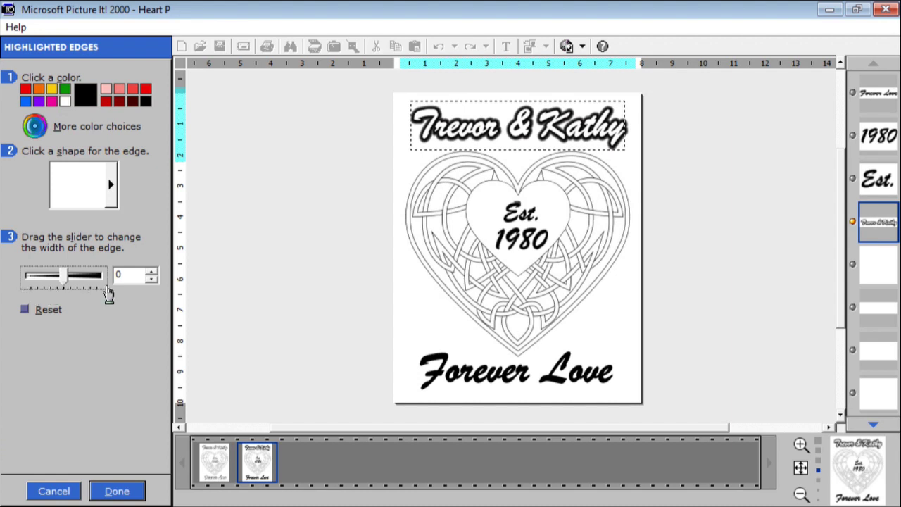
pyautogui.moveTo(63, 278); pyautogui.dragTo(4, 290)
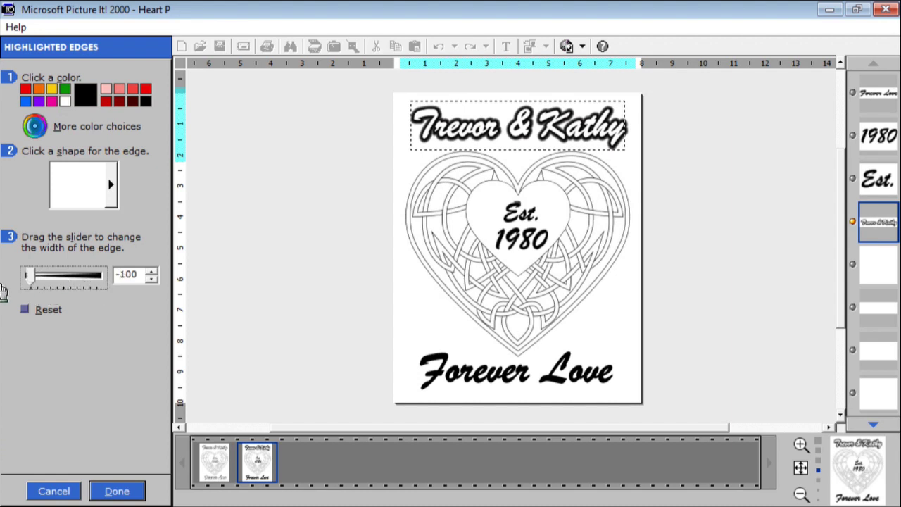
pyautogui.click(117, 493)
pyautogui.click(117, 492)
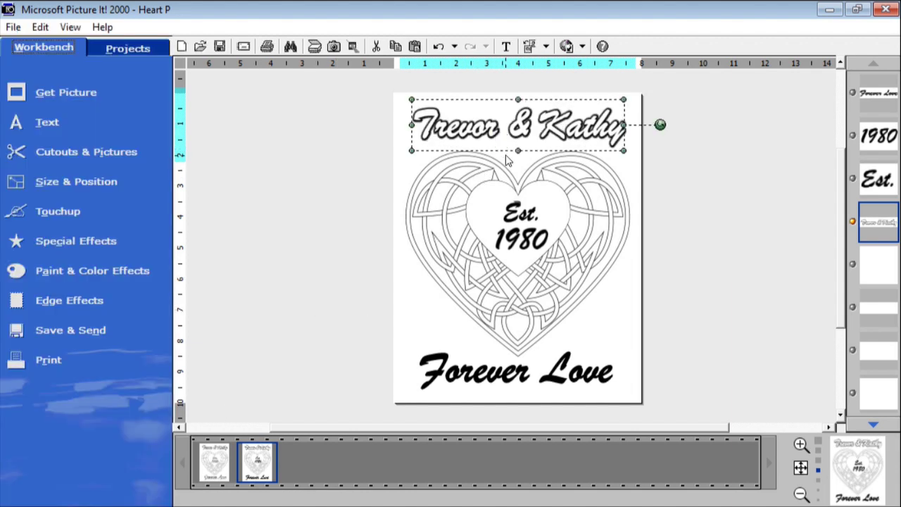
# - Fill the "Forever Love" text with white and apply the hard-line highlighted edge to it
pyautogui.click(525, 224)
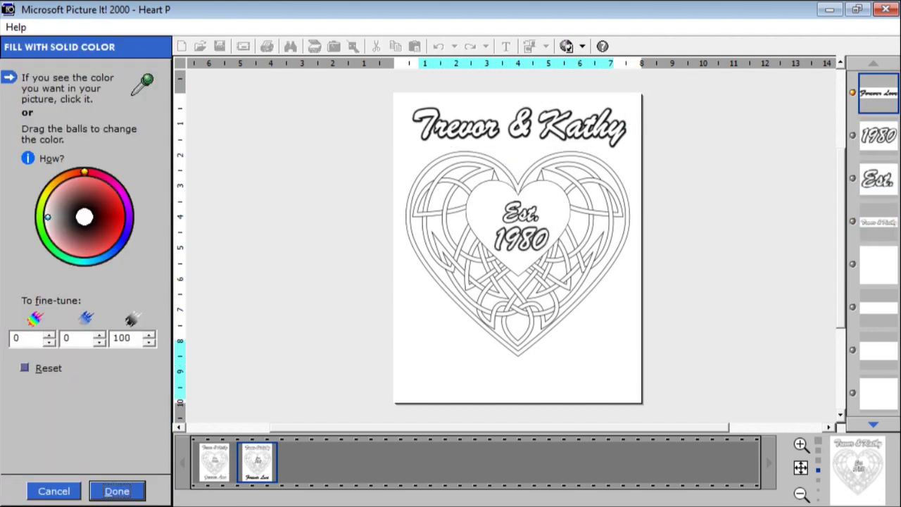
pyautogui.click(99, 494)
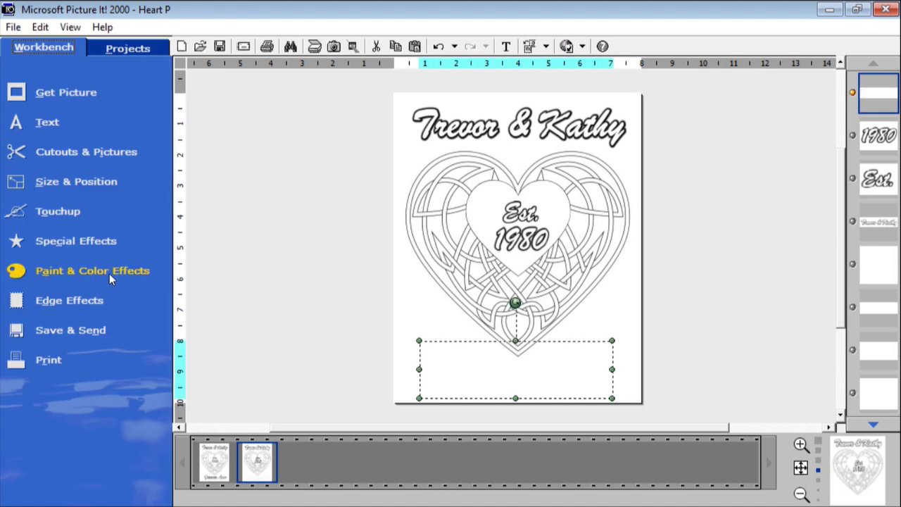
pyautogui.click(84, 307)
pyautogui.click(210, 332)
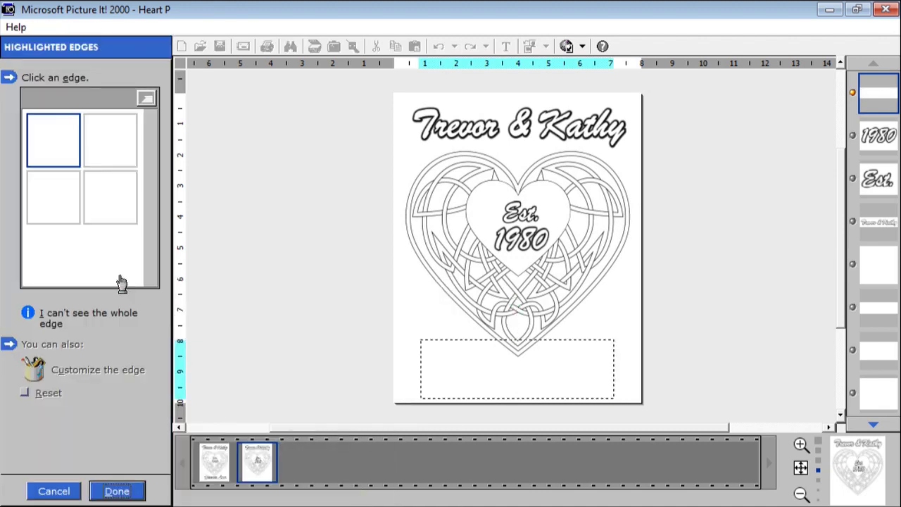
pyautogui.click(43, 200)
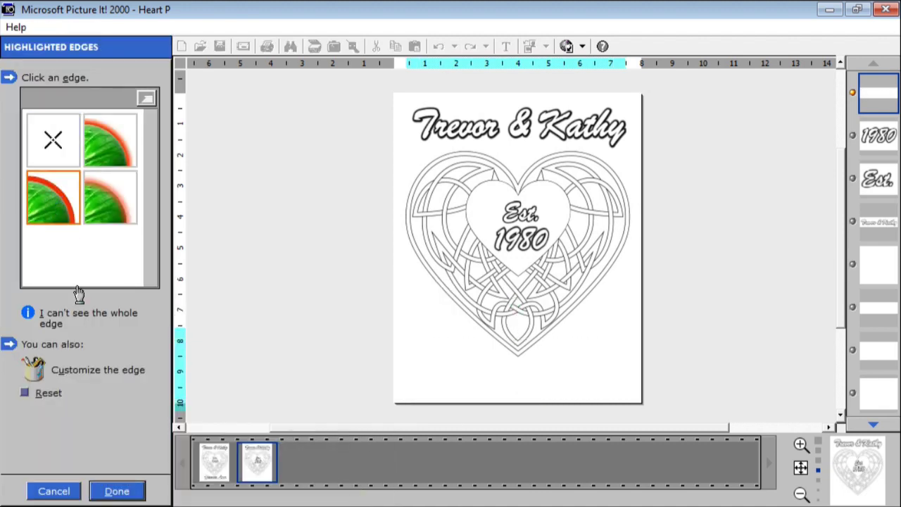
# - Customize the "Forever Love" highlighted edge with a width of -100 and black as its color, and deselect the text
pyautogui.click(34, 380)
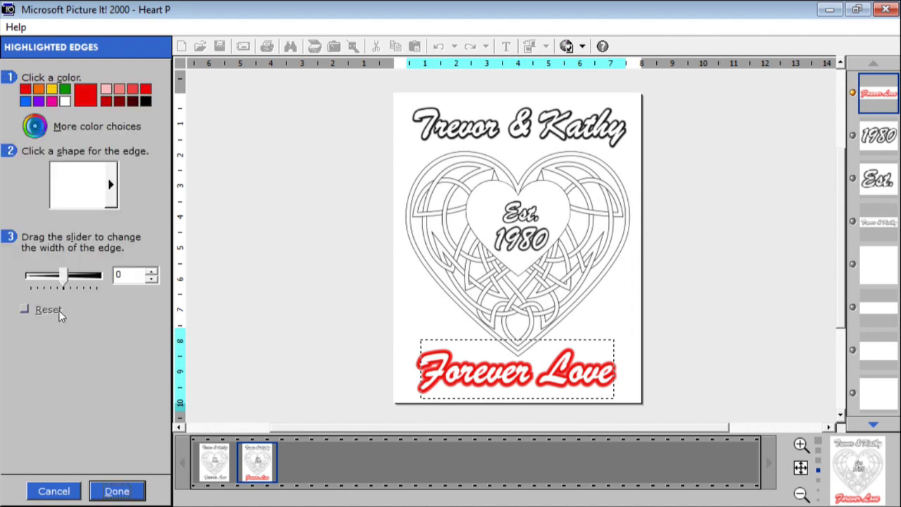
pyautogui.moveTo(64, 276); pyautogui.dragTo(6, 285)
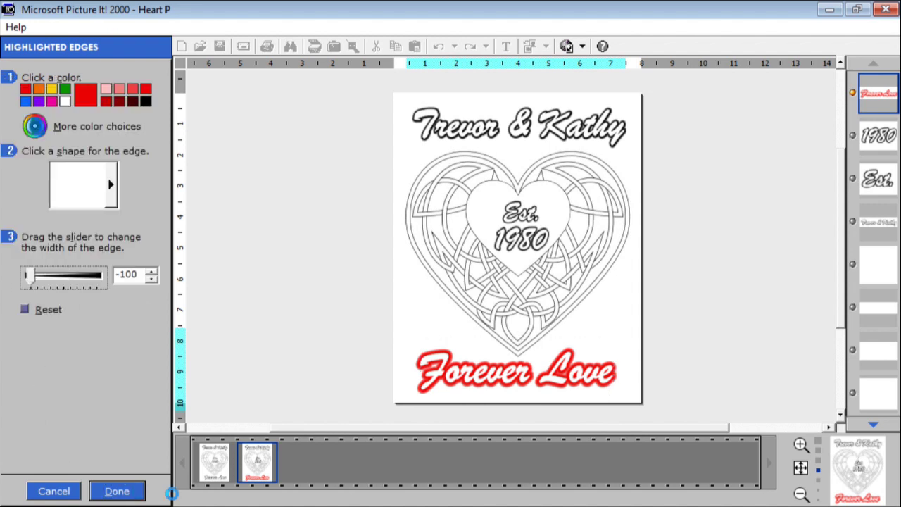
pyautogui.click(147, 102)
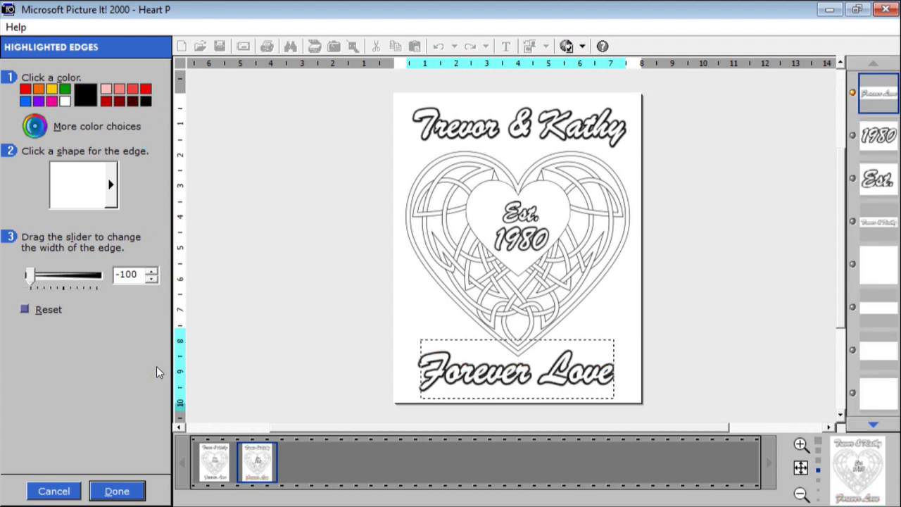
pyautogui.click(117, 492)
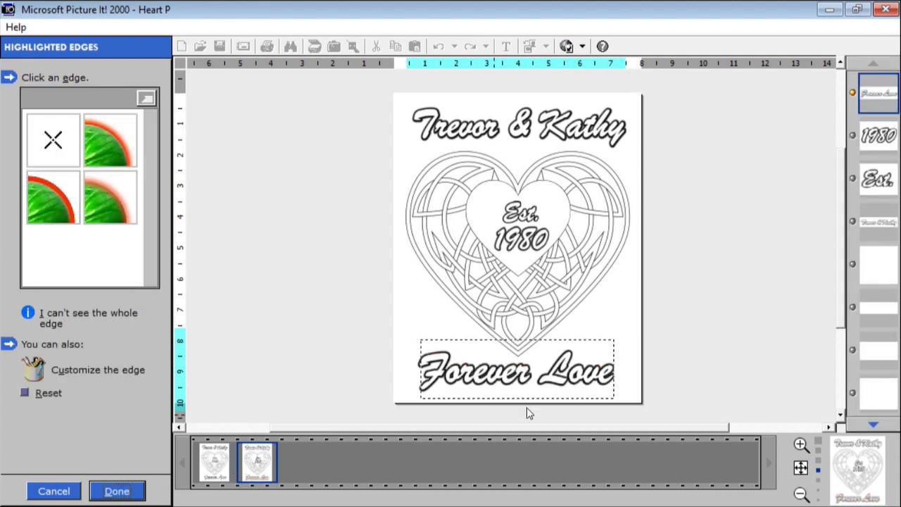
pyautogui.click(139, 491)
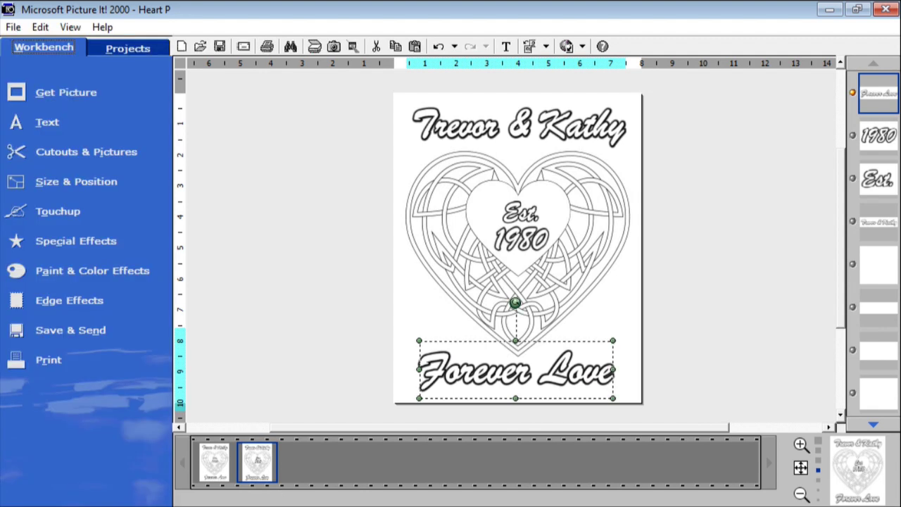
pyautogui.click(778, 278)
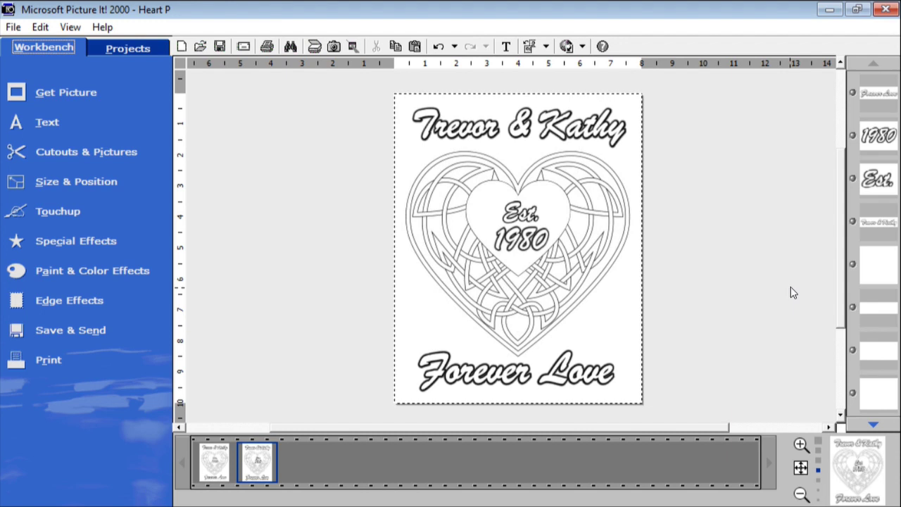
# - Save the picture in Portable Network Graphics format as "Heart P" in the Pictures folder, replacing the existing file
pyautogui.click(12, 27)
pyautogui.click(65, 147)
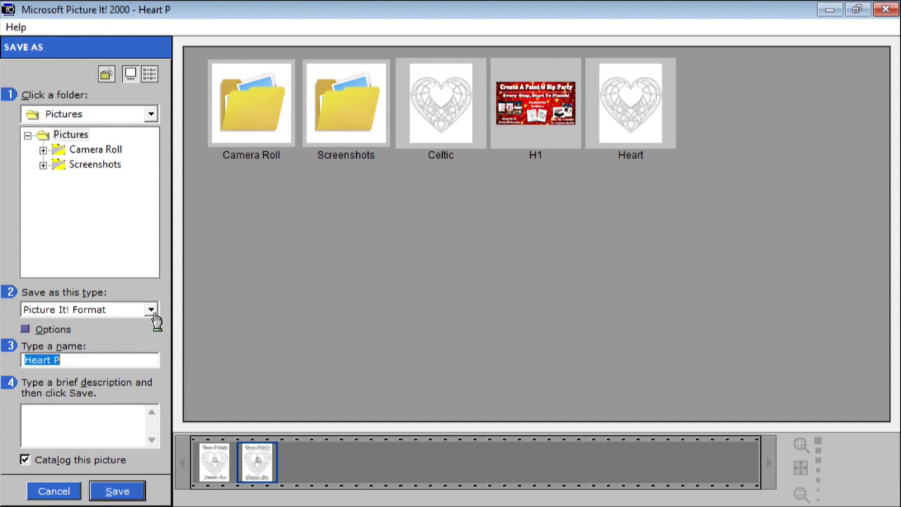
pyautogui.click(151, 310)
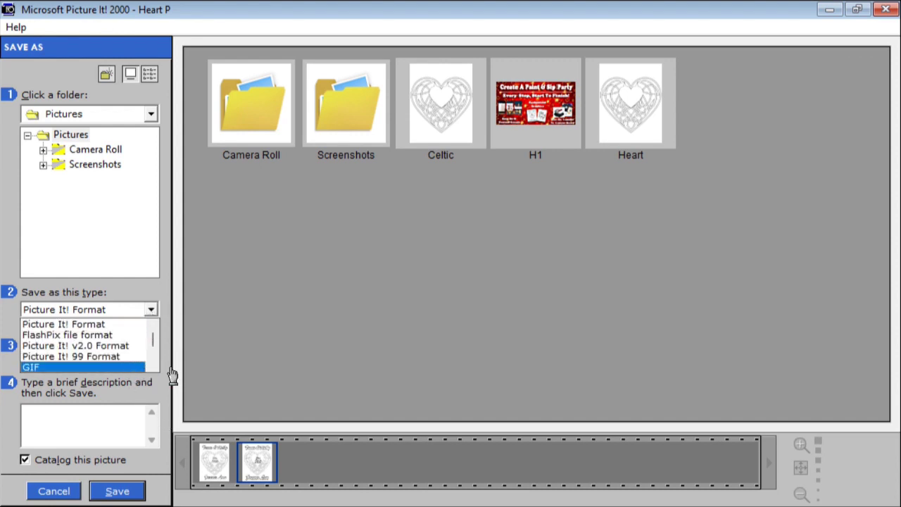
pyautogui.scroll(-3, 155, 379)
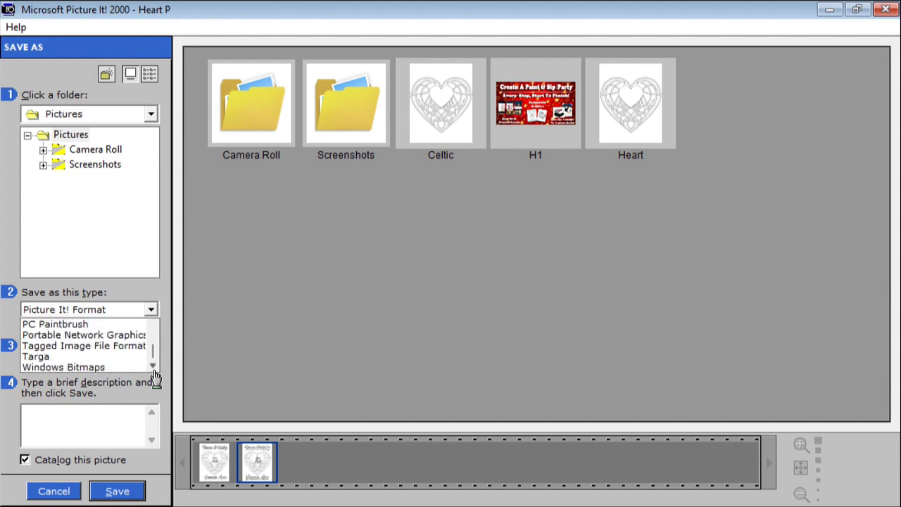
pyautogui.click(124, 336)
pyautogui.click(60, 360)
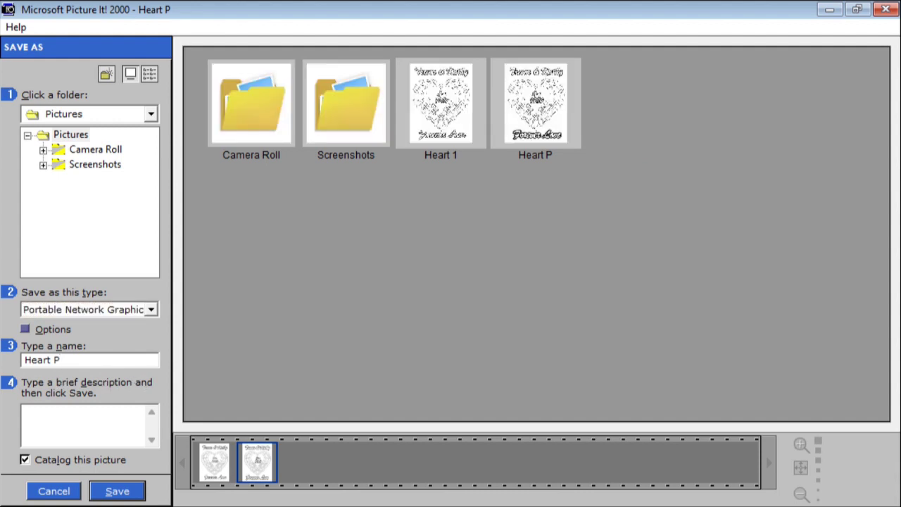
pyautogui.click(117, 492)
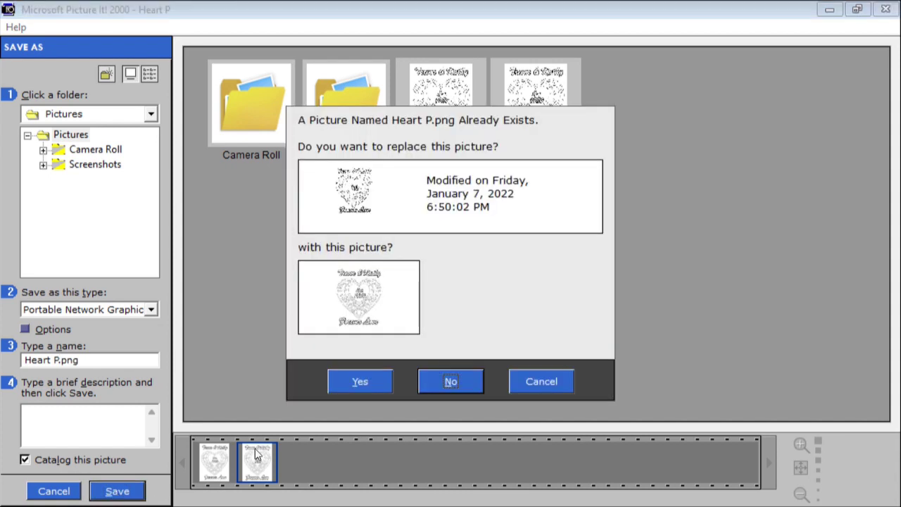
pyautogui.click(366, 384)
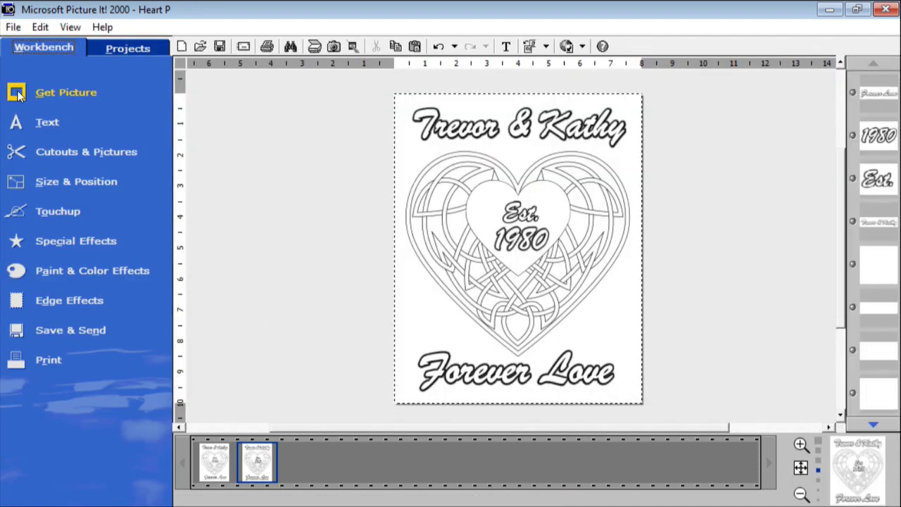
# - Save a copy of the picture in JPEG File Interchange Format as "Heart j" in the Pictures folder
pyautogui.click(13, 28)
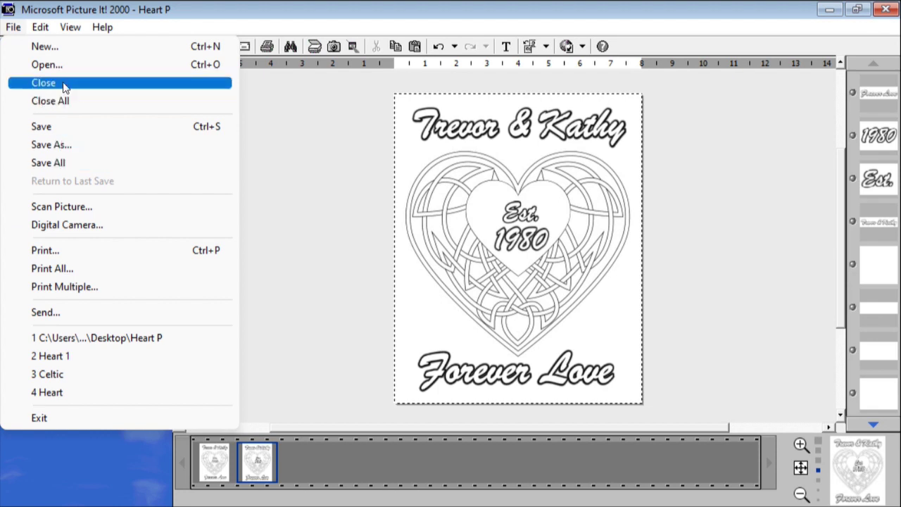
pyautogui.click(56, 149)
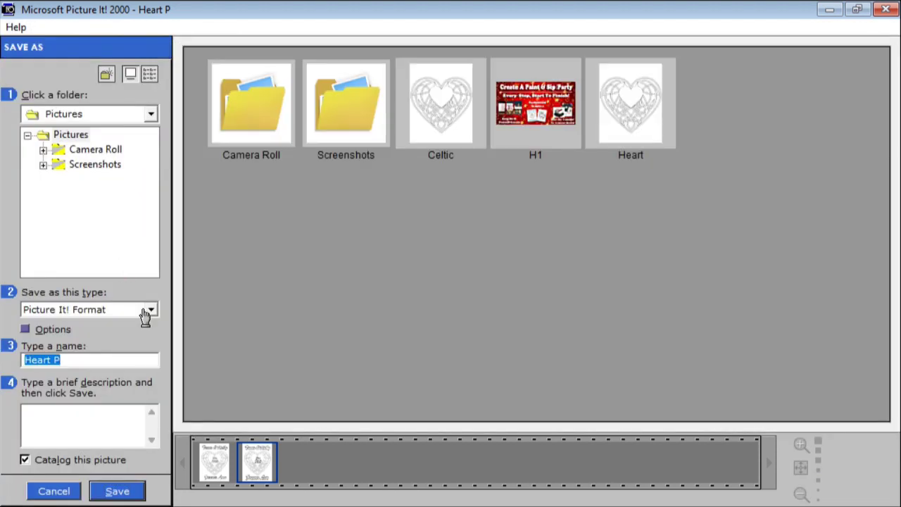
pyautogui.click(151, 310)
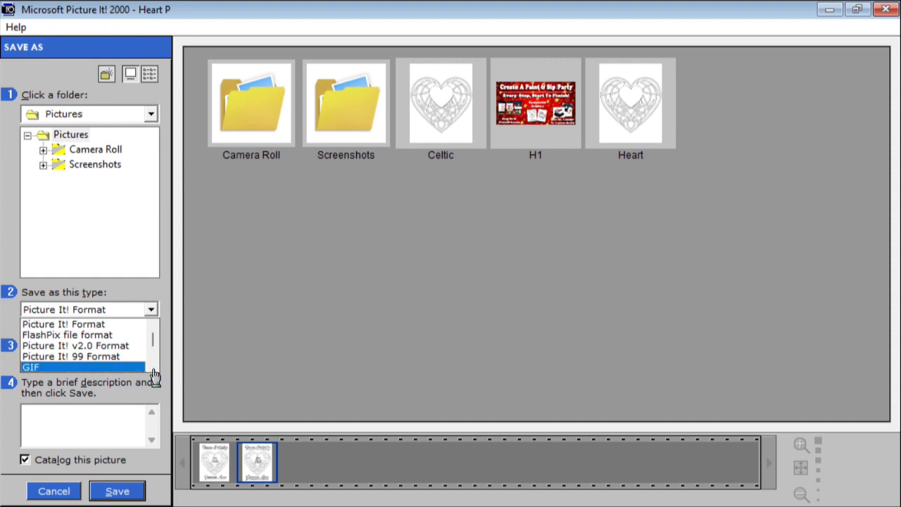
pyautogui.scroll(-1, 148, 373)
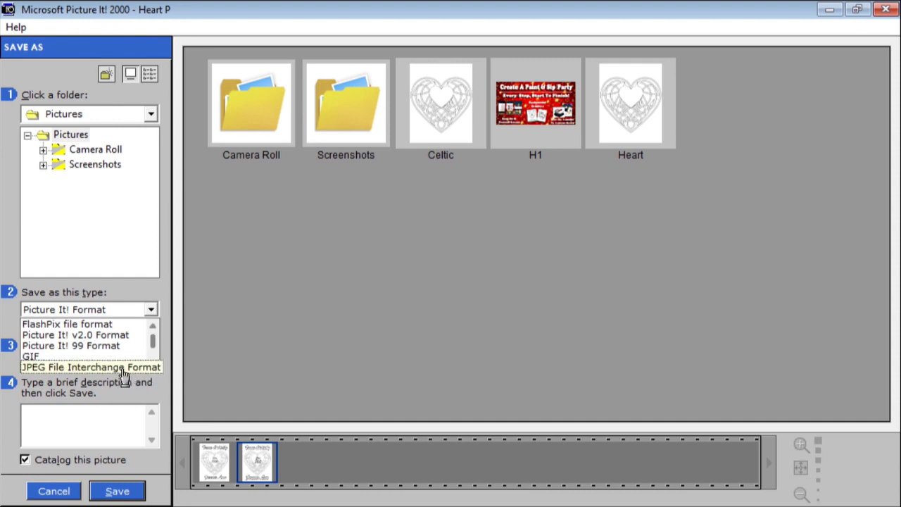
pyautogui.click(123, 368)
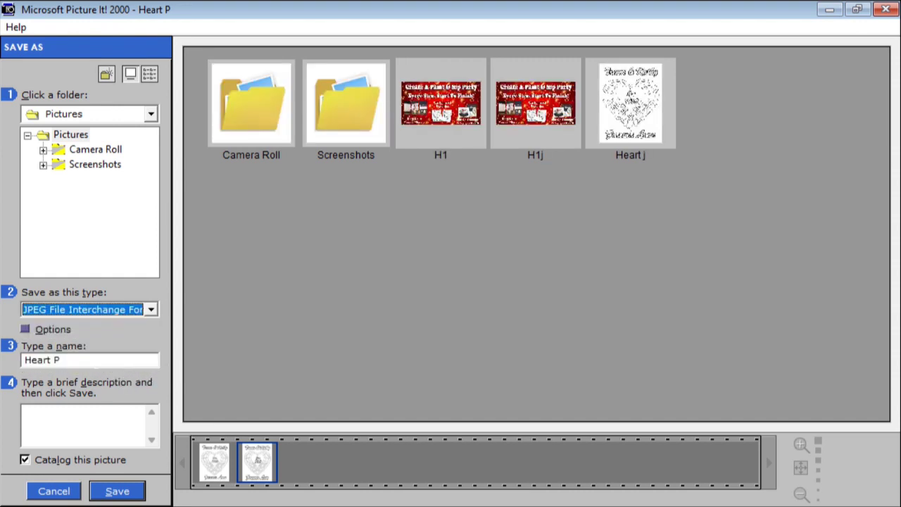
pyautogui.doubleClick(57, 360)
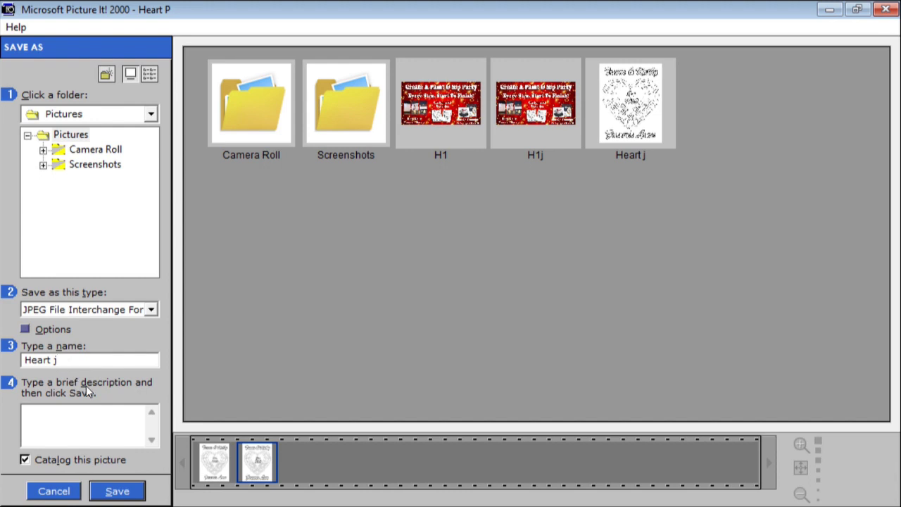
pyautogui.click(125, 496)
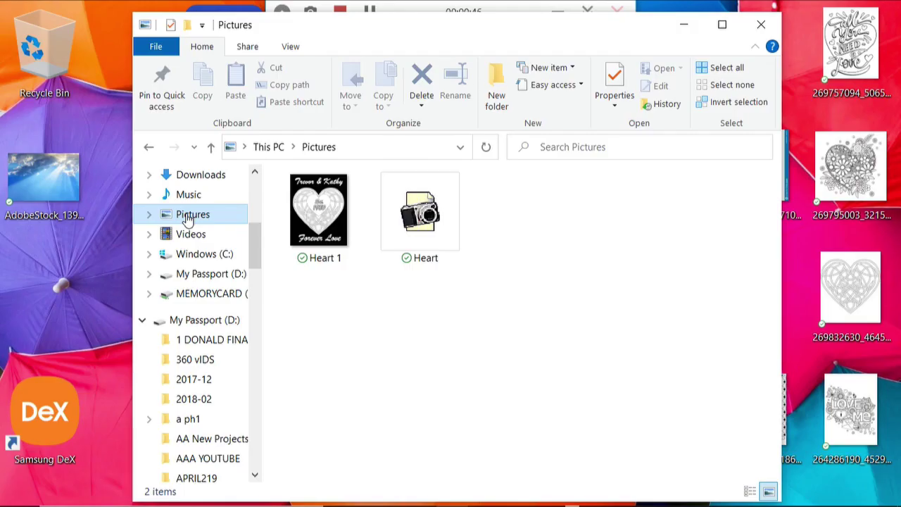
# - Open the "Heart 1" picture from the Pictures folder in Photos and bring up its print settings
pyautogui.click(324, 233)
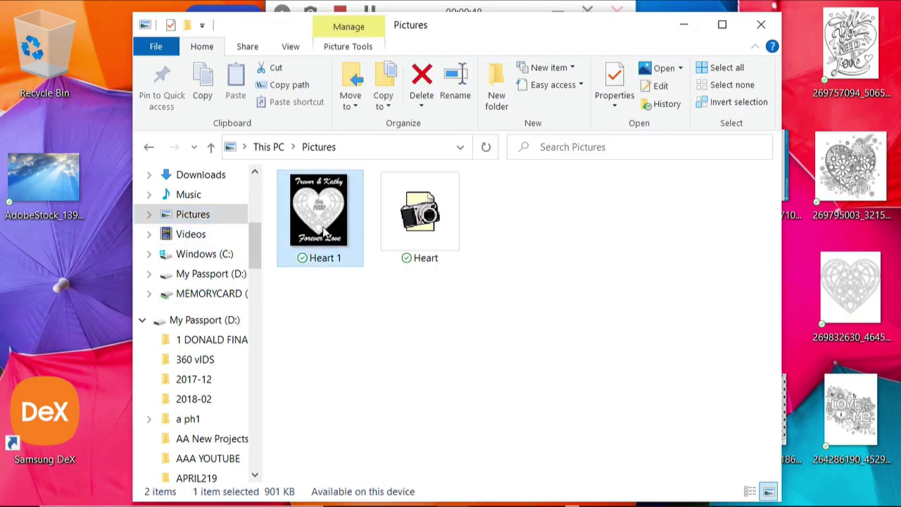
pyautogui.rightClick(324, 232)
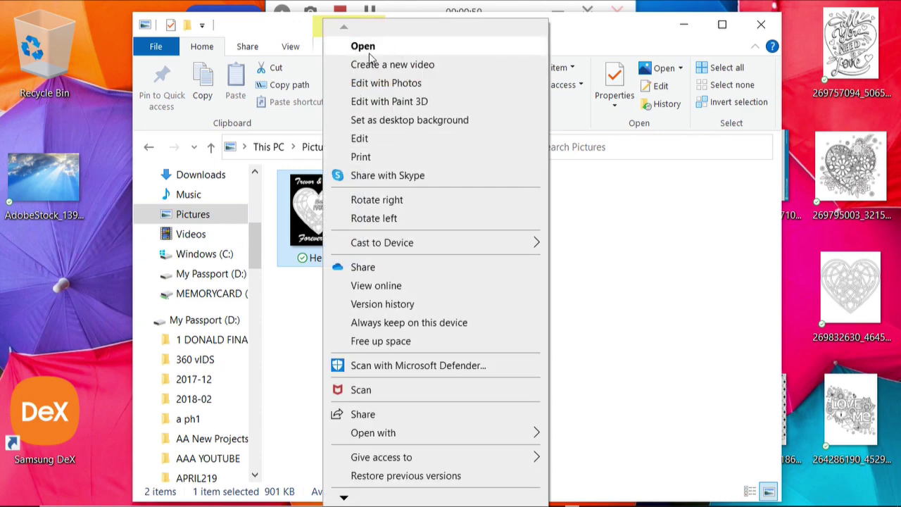
pyautogui.click(368, 52)
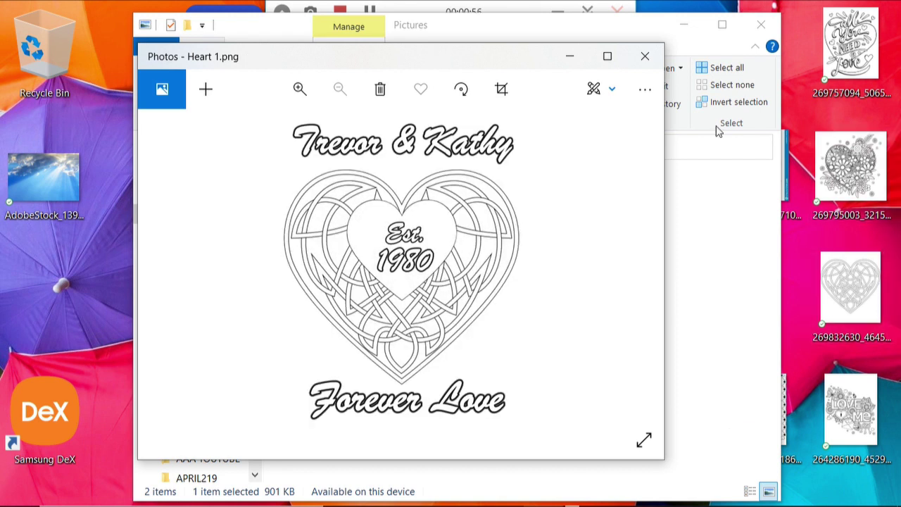
pyautogui.click(645, 89)
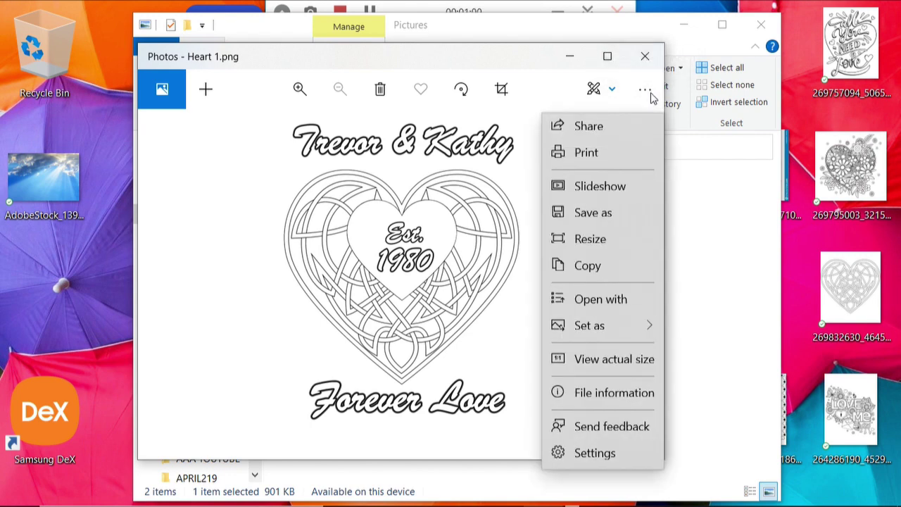
pyautogui.click(586, 159)
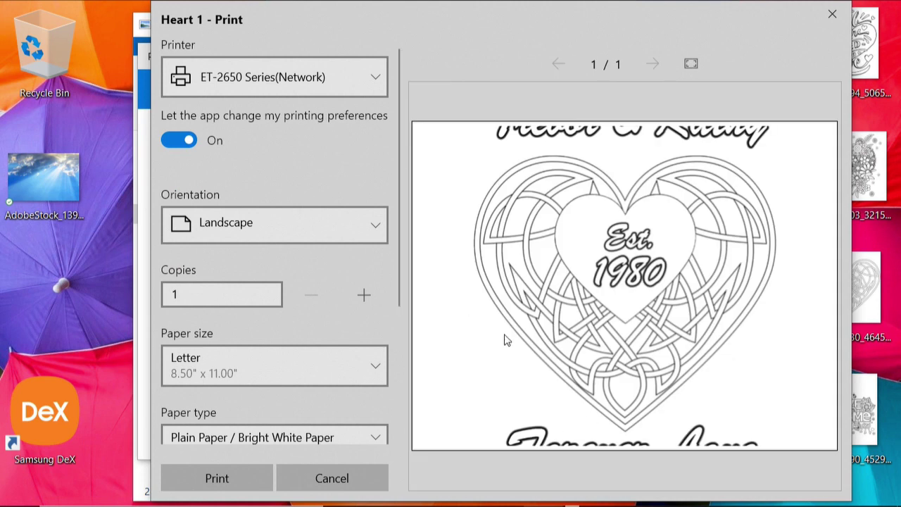
# - Set the print orientation to Portrait and the paper size to 8 x 10 in
pyautogui.click(373, 227)
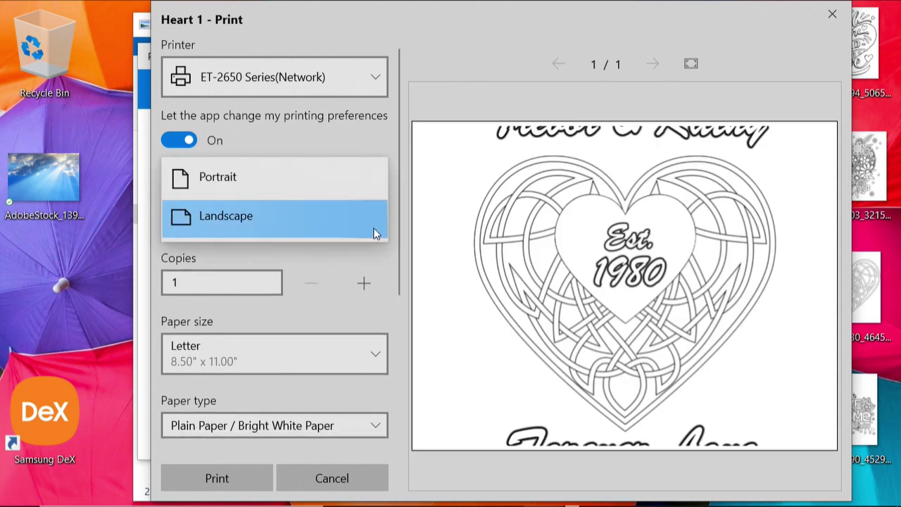
pyautogui.click(301, 184)
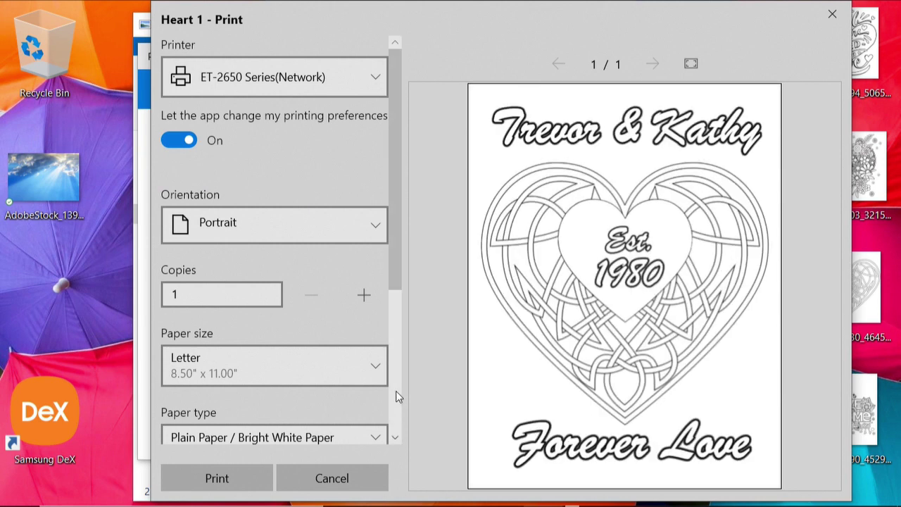
pyautogui.click(376, 373)
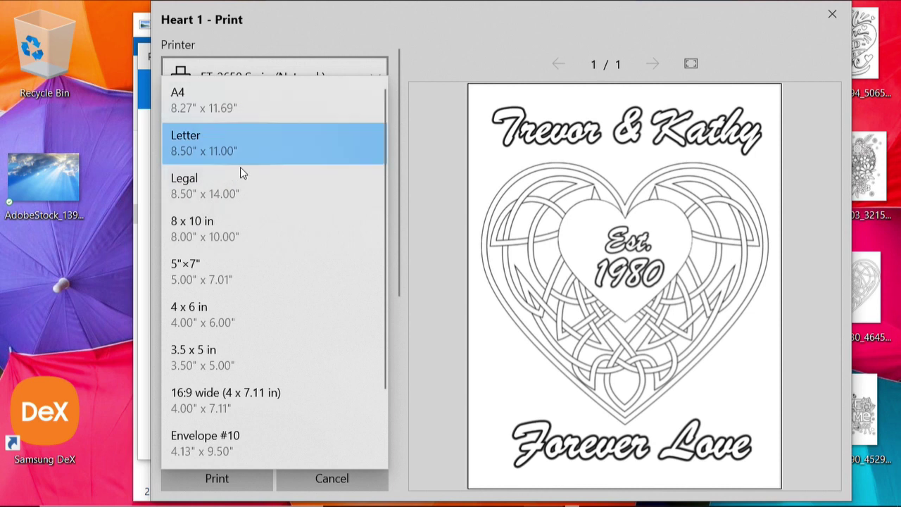
pyautogui.click(211, 249)
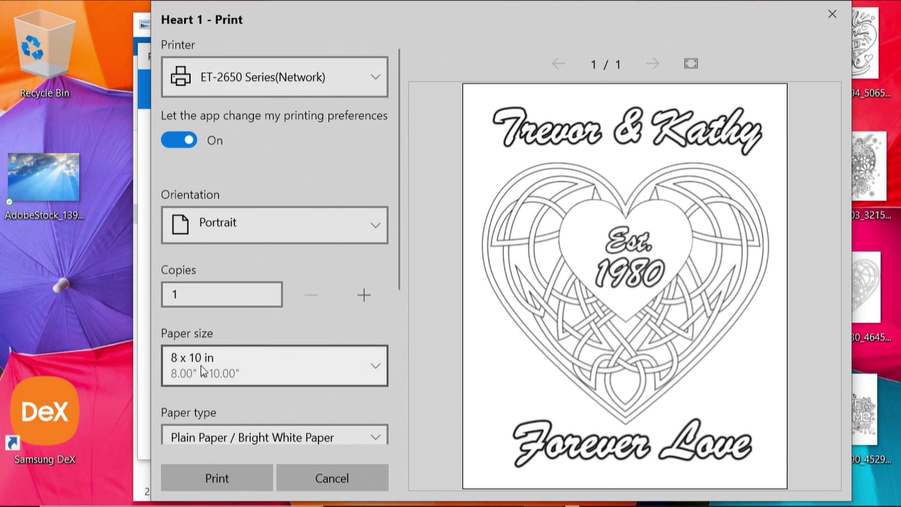
# - Set the paper type for the print to Premium Presentation Paper Matte
pyautogui.click(374, 78)
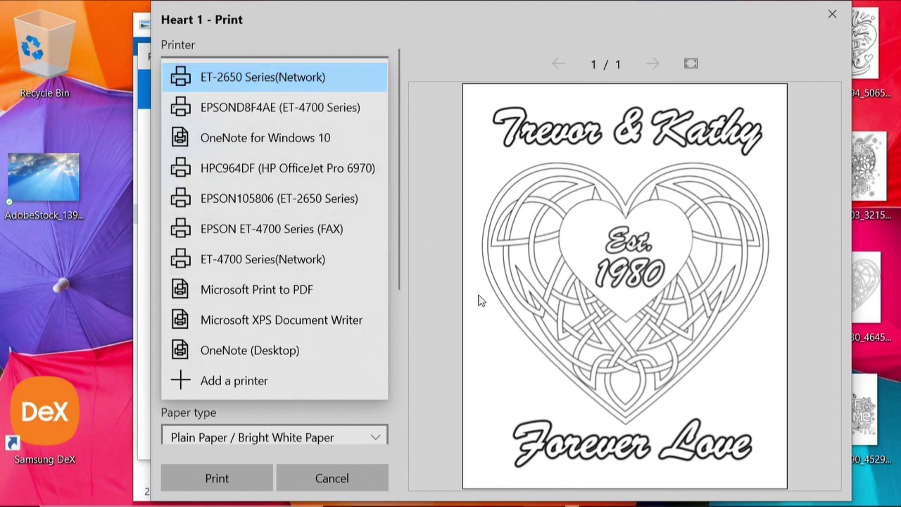
pyautogui.click(438, 314)
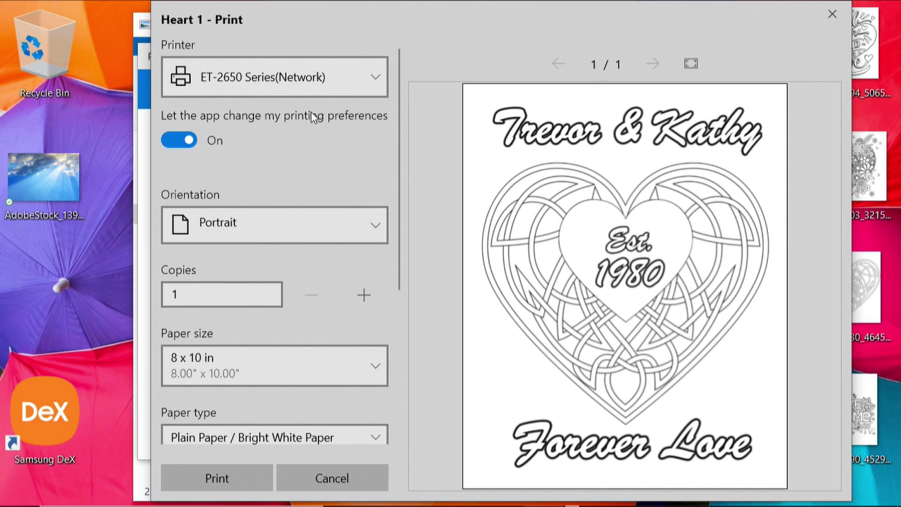
pyautogui.scroll(-3, 298, 275)
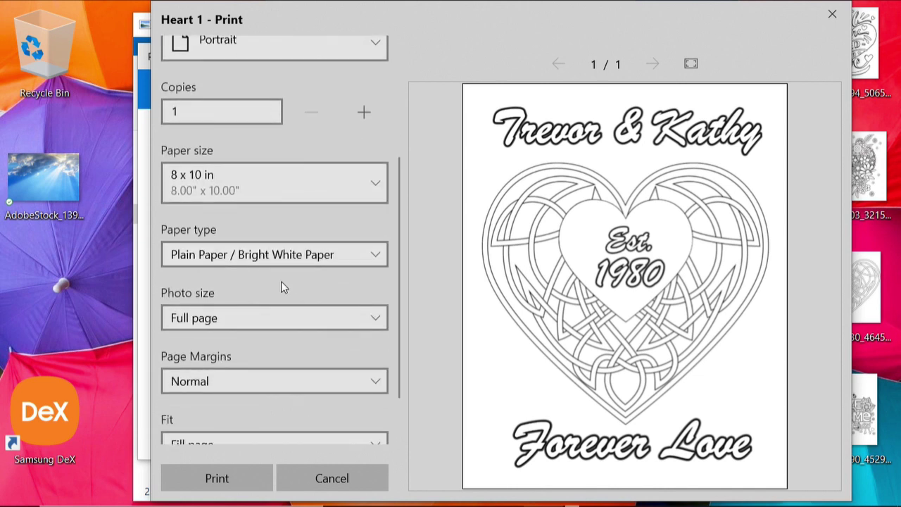
pyautogui.click(377, 258)
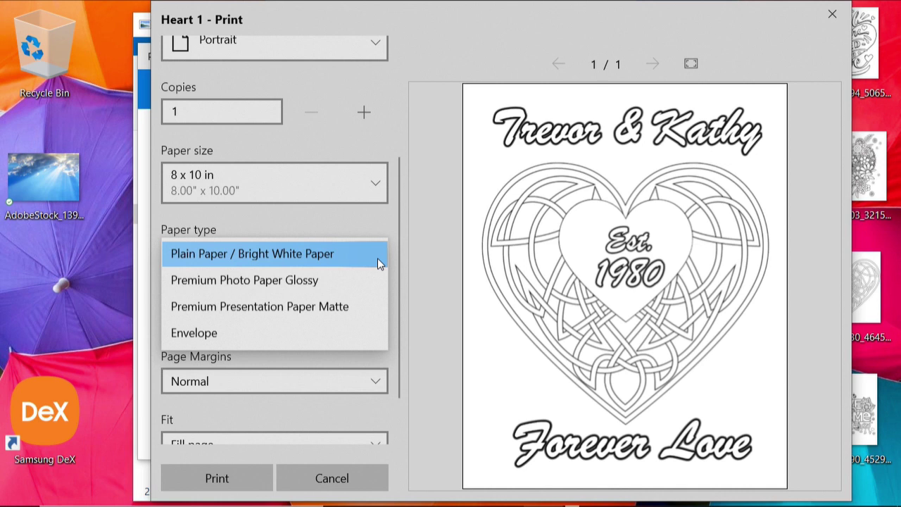
pyautogui.click(336, 307)
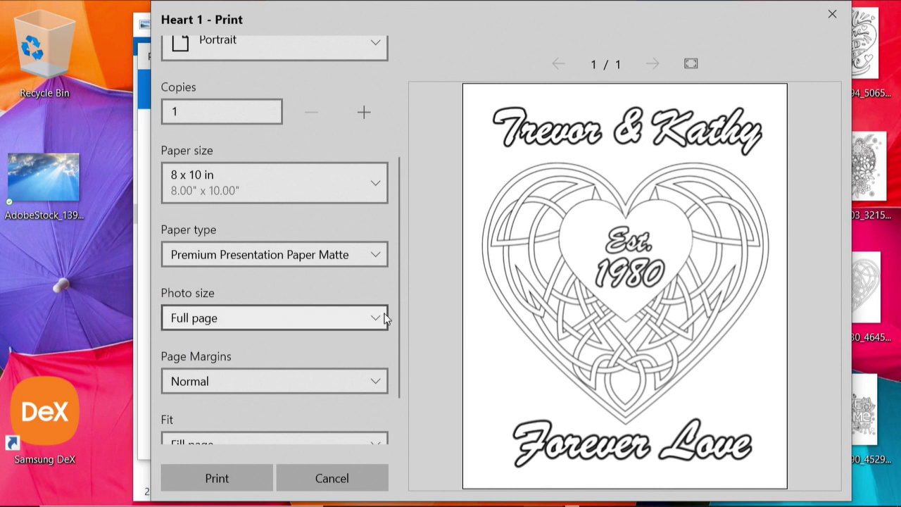
pyautogui.scroll(-2, 384, 317)
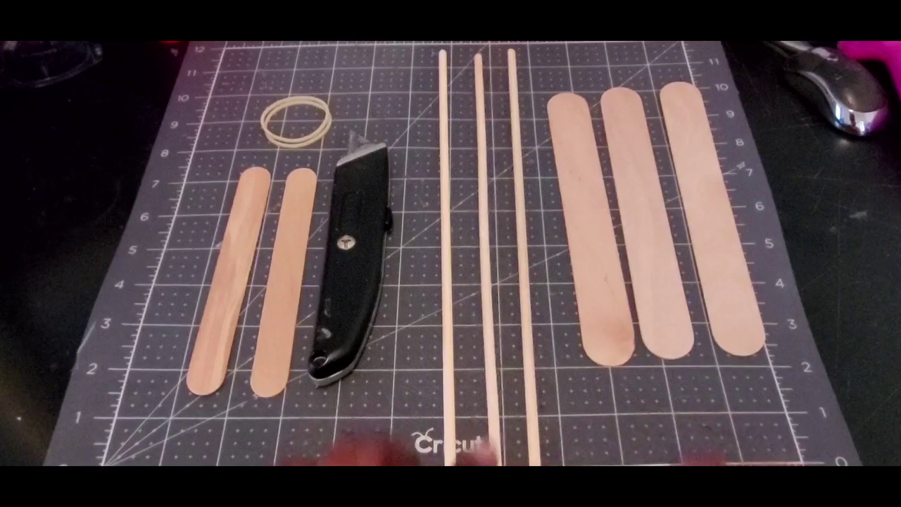
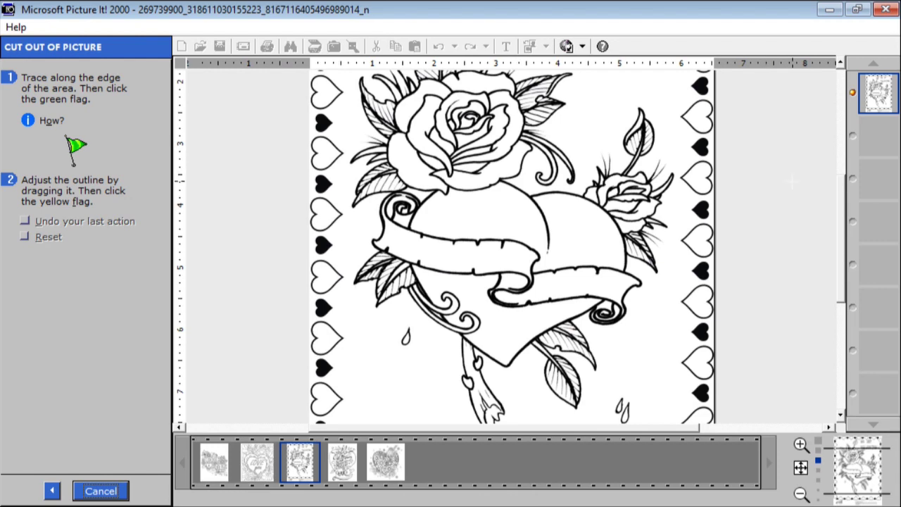
# - Trace the cutout outline from above the top rosebud, around the "Be My Valentine" lettering and down beside the small rose
pyautogui.moveTo(844, 257); pyautogui.dragTo(845, 186)
pyautogui.click(499, 121)
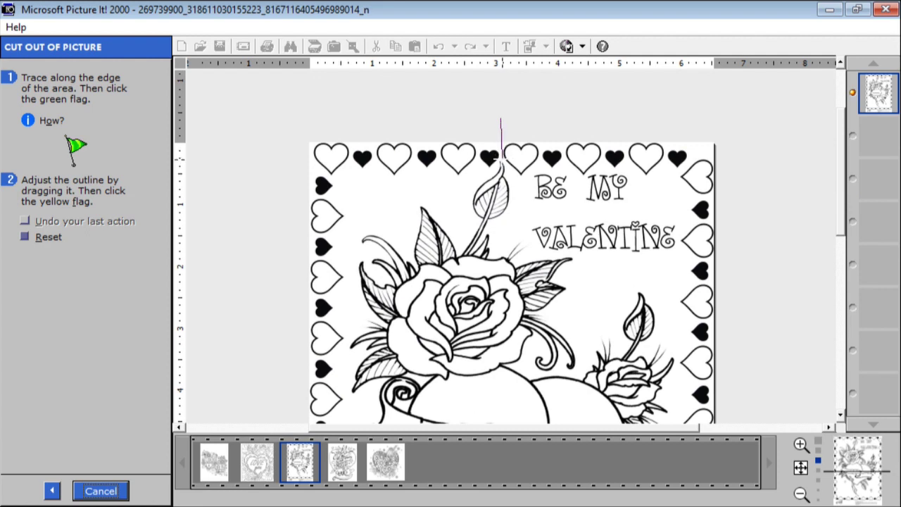
pyautogui.click(503, 159)
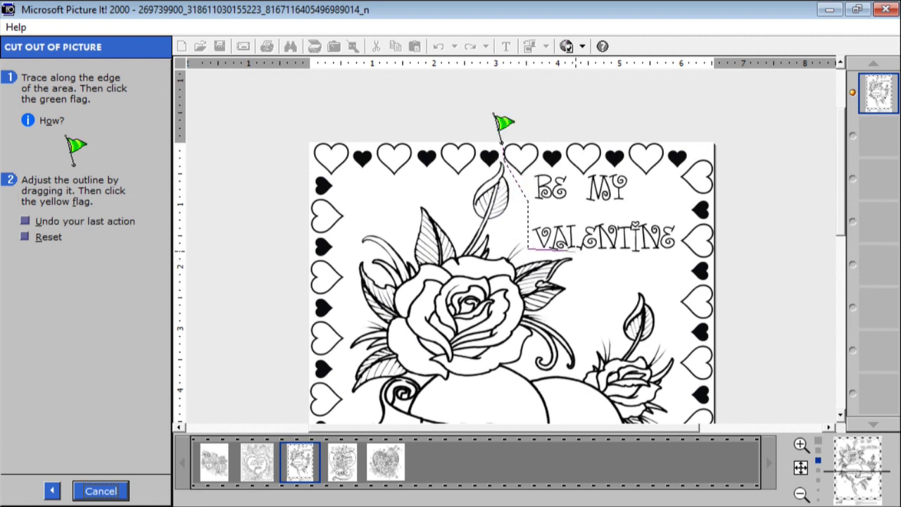
pyautogui.click(579, 252)
pyautogui.click(678, 299)
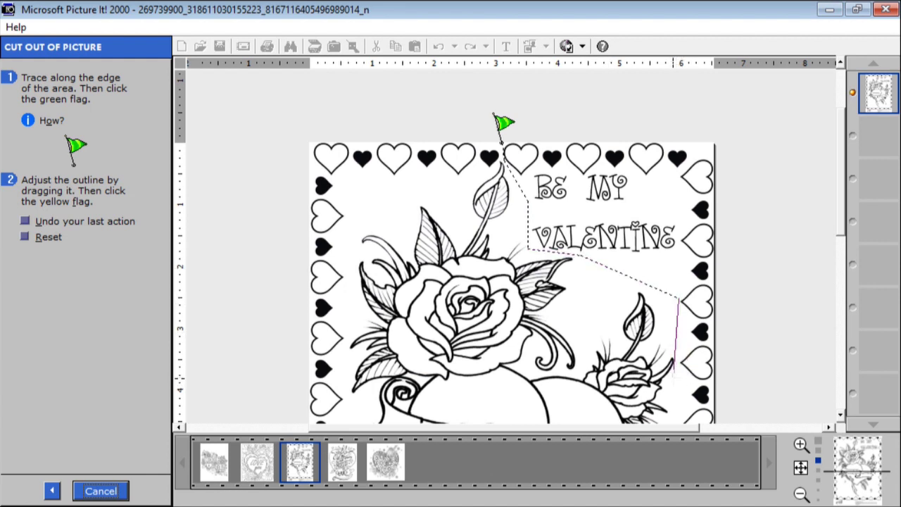
pyautogui.click(675, 380)
# - Continue the cutout outline around the stem tip and up the drawing's left side inside the heart border, closing it at the starting point
pyautogui.scroll(-10, 848, 229)
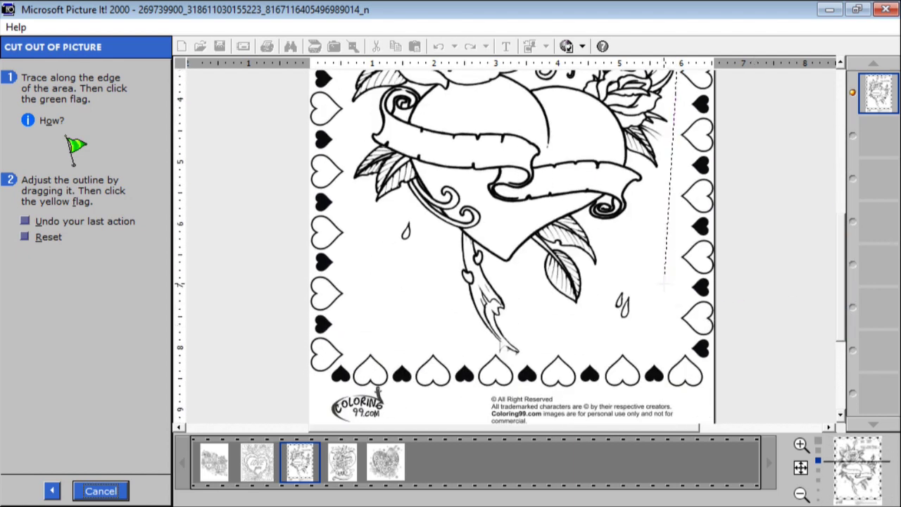
pyautogui.click(519, 361)
pyautogui.click(479, 344)
pyautogui.click(367, 241)
pyautogui.scroll(5, 799, 281)
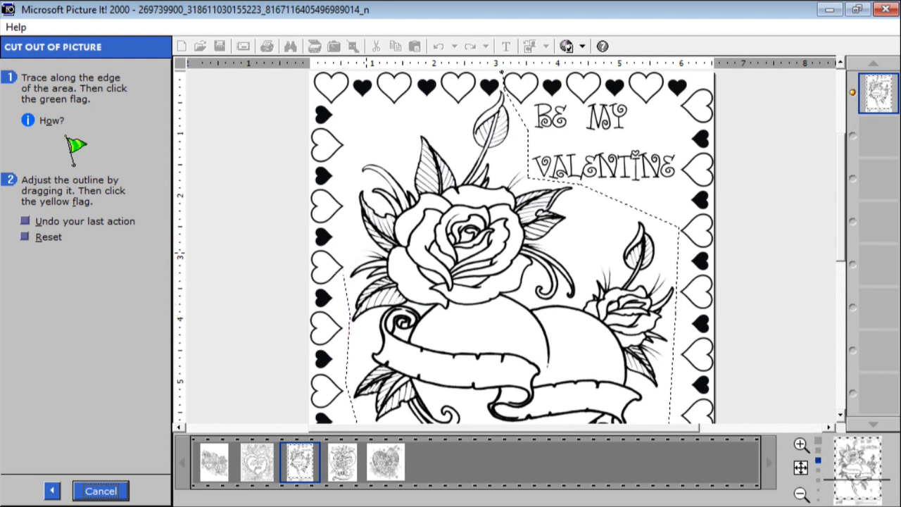
pyautogui.click(358, 146)
pyautogui.scroll(3, 842, 239)
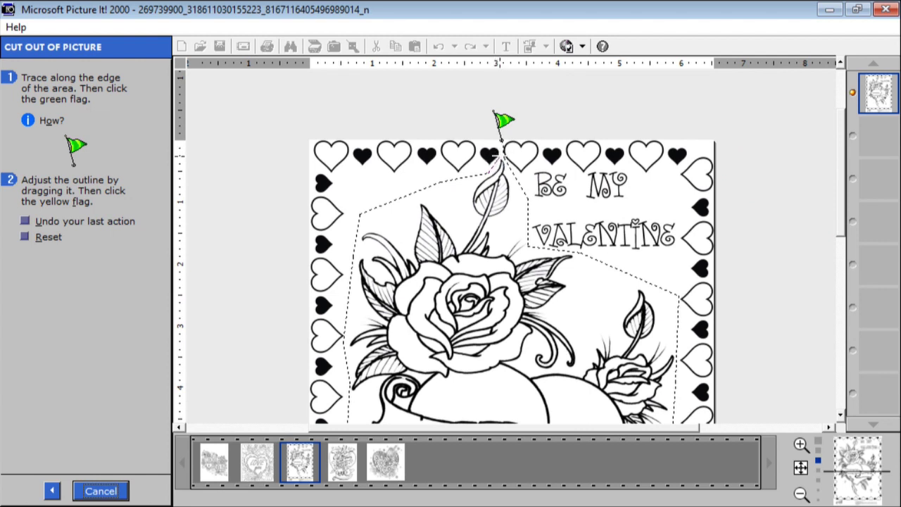
pyautogui.click(504, 121)
pyautogui.click(504, 122)
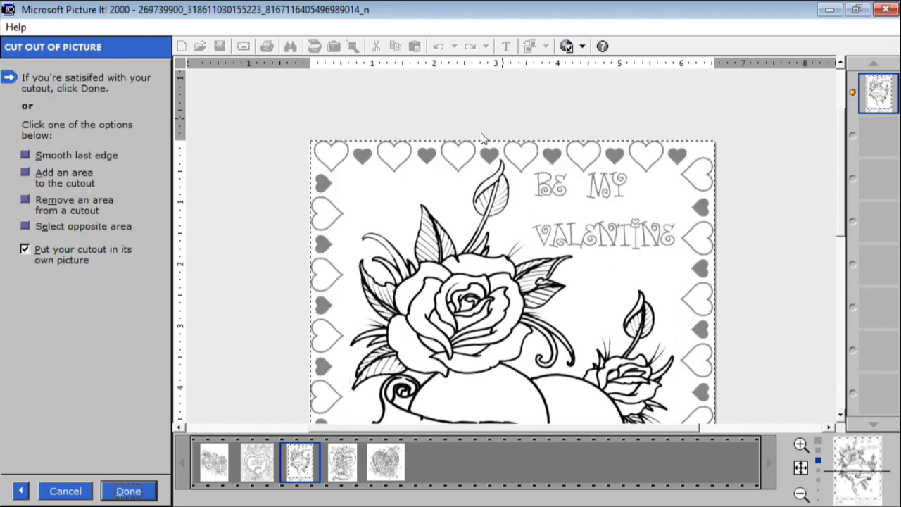
# - Finish the cutout without putting it in its own picture, and delete the original drawing with the heart border
pyautogui.click(65, 266)
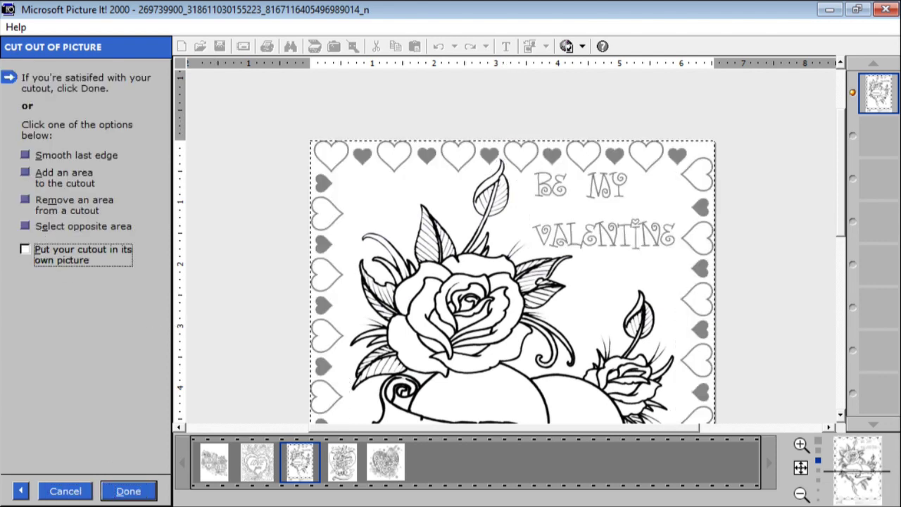
pyautogui.click(125, 491)
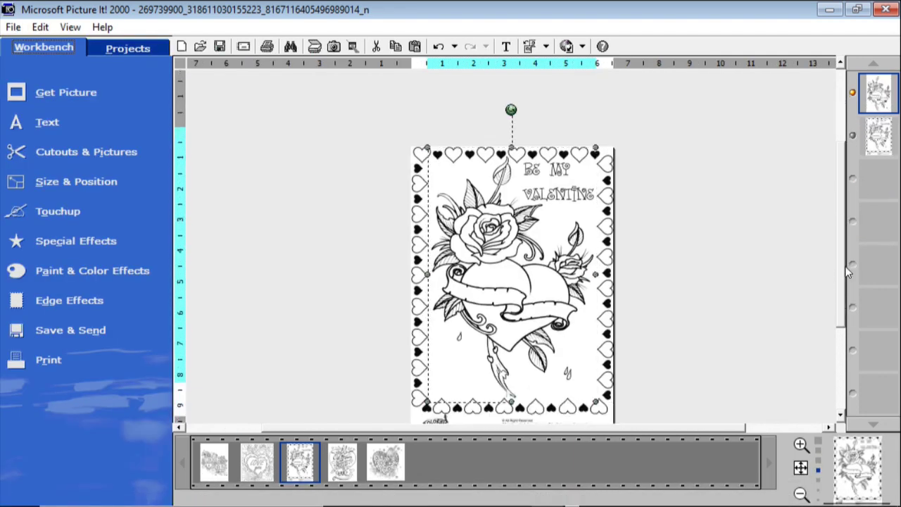
pyautogui.click(880, 147)
pyautogui.rightClick(880, 147)
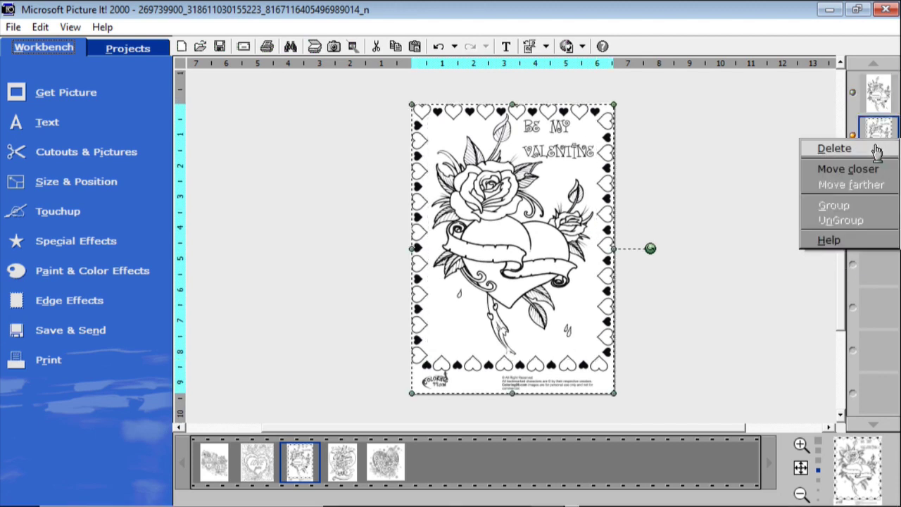
pyautogui.click(869, 152)
pyautogui.press('Escape')
# - Reposition the rose-and-hearts cutout on the page and enlarge it to nearly fill the page
pyautogui.moveTo(502, 280); pyautogui.dragTo(494, 296)
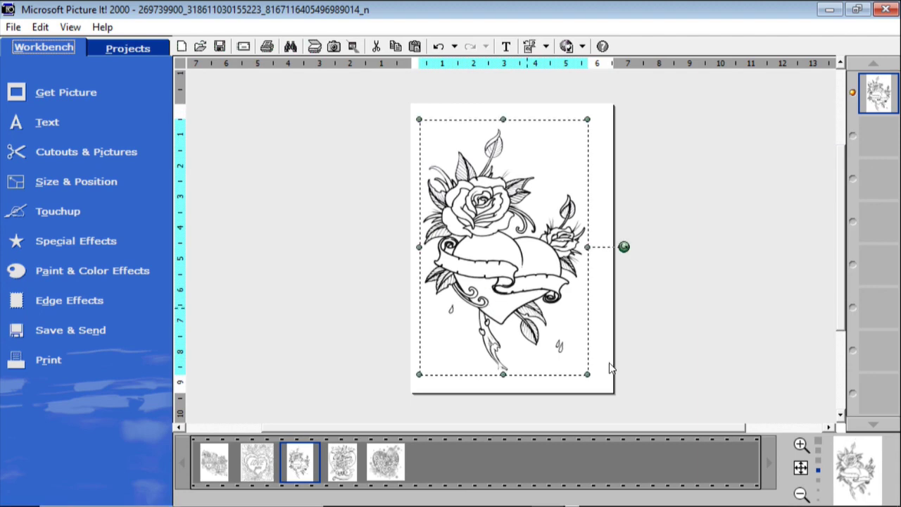
pyautogui.moveTo(587, 374); pyautogui.dragTo(624, 378)
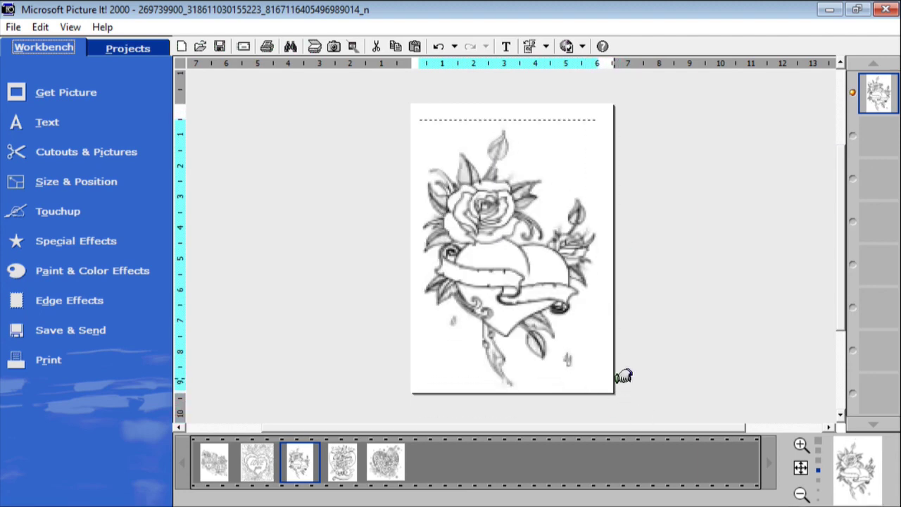
pyautogui.moveTo(596, 117)
pyautogui.mouseDown()
pyautogui.moveTo(596, 102)
pyautogui.moveTo(607, 98)
pyautogui.moveTo(606, 107)
pyautogui.mouseUp()
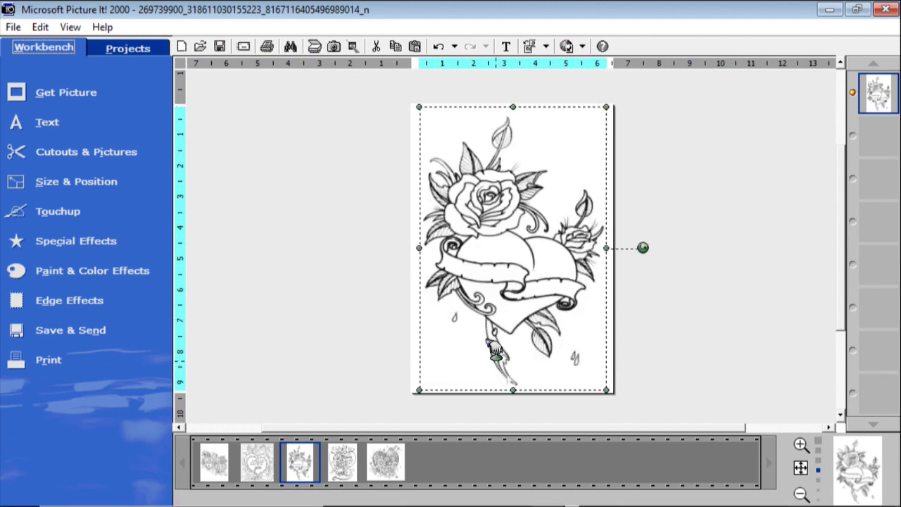
# - Add the first partner's name as black text and place it on the upper banner across the hearts
pyautogui.scroll(1, 496, 348)
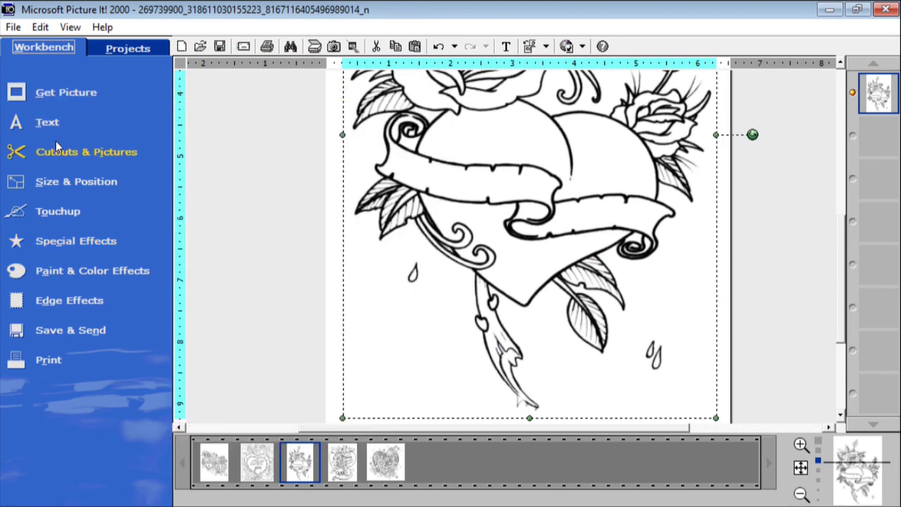
pyautogui.moveTo(52, 126)
pyautogui.click(221, 172)
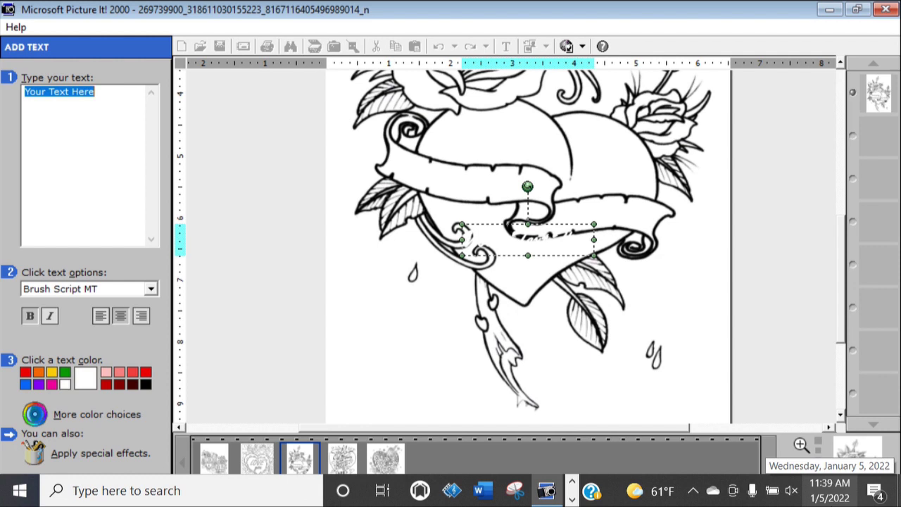
pyautogui.write('T')
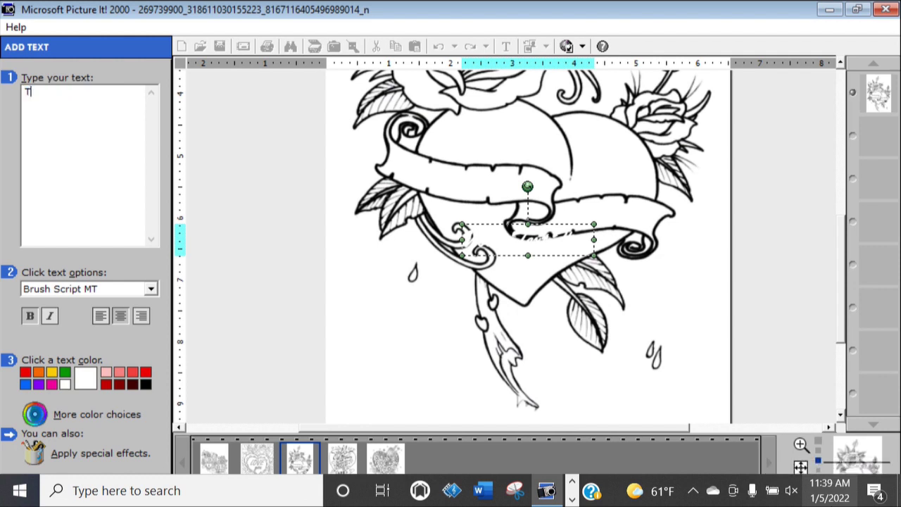
pyautogui.write('revor')
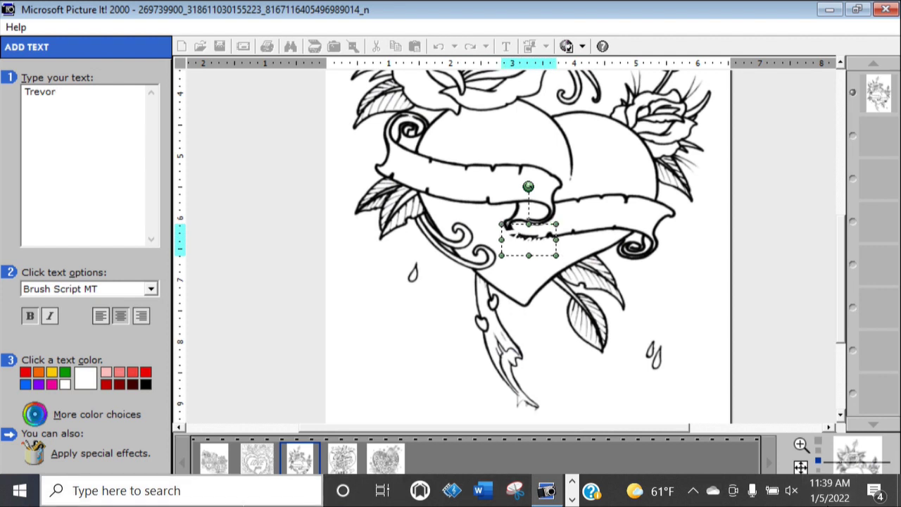
pyautogui.click(146, 385)
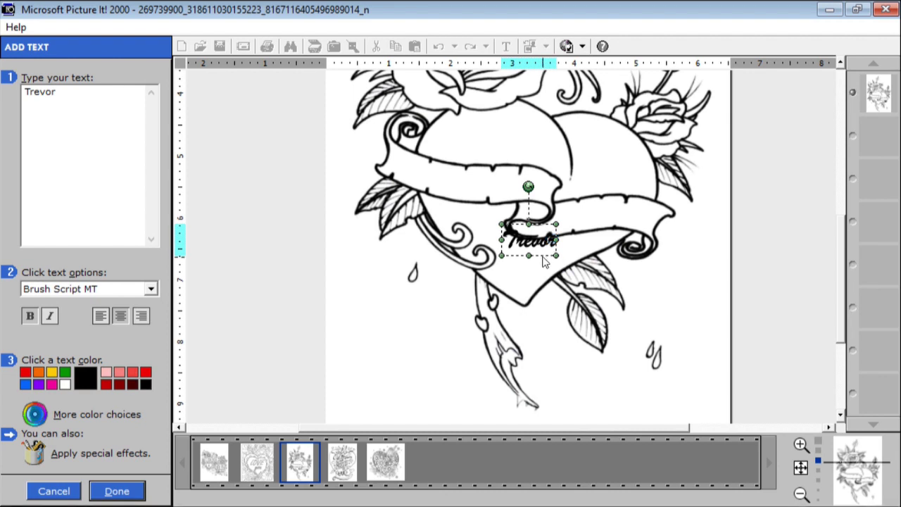
pyautogui.moveTo(542, 243); pyautogui.dragTo(440, 171)
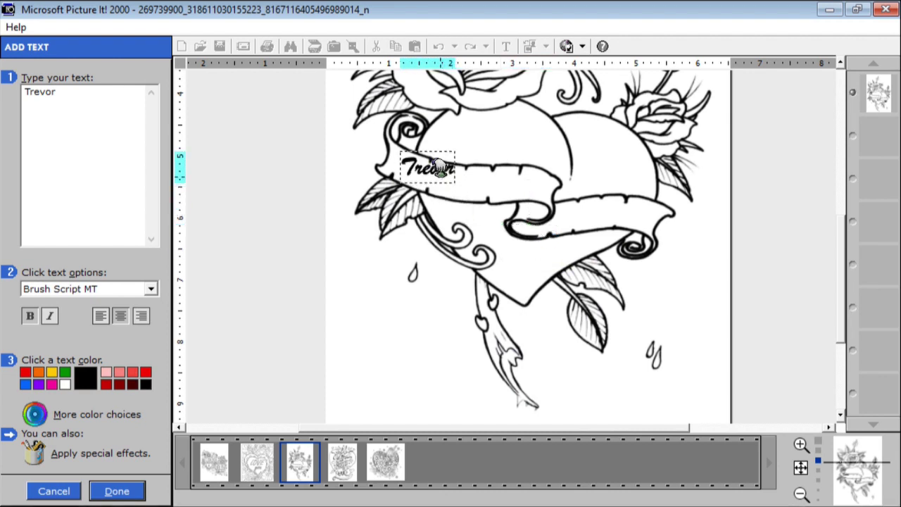
# - Change the font of the name on the upper banner to Calisto MT and finish the text
pyautogui.click(153, 289)
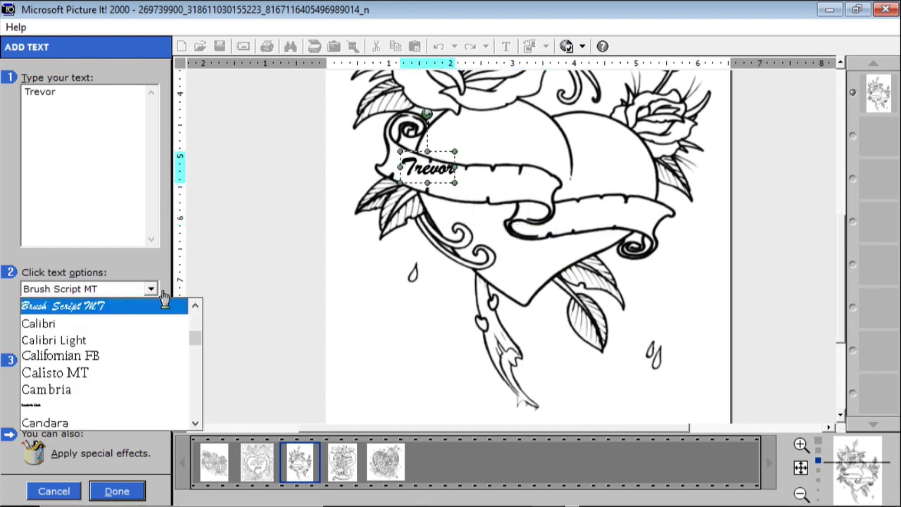
pyautogui.click(145, 373)
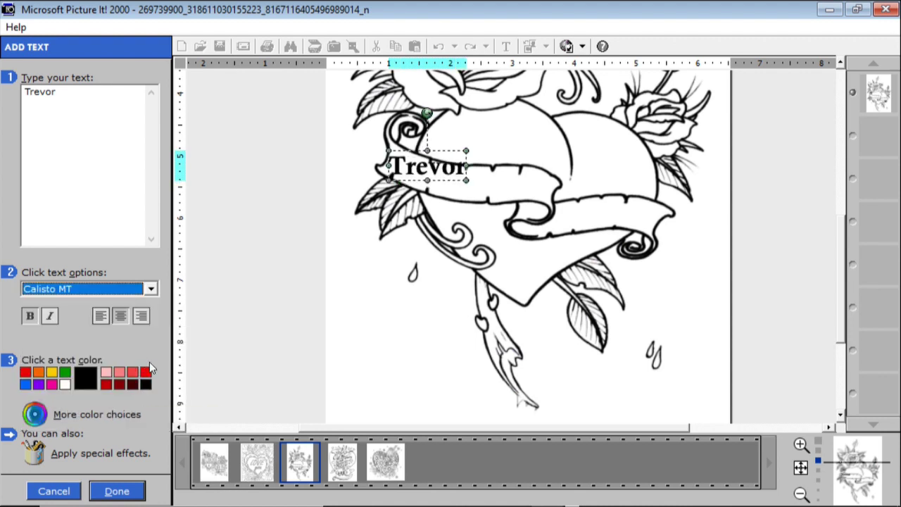
pyautogui.click(117, 491)
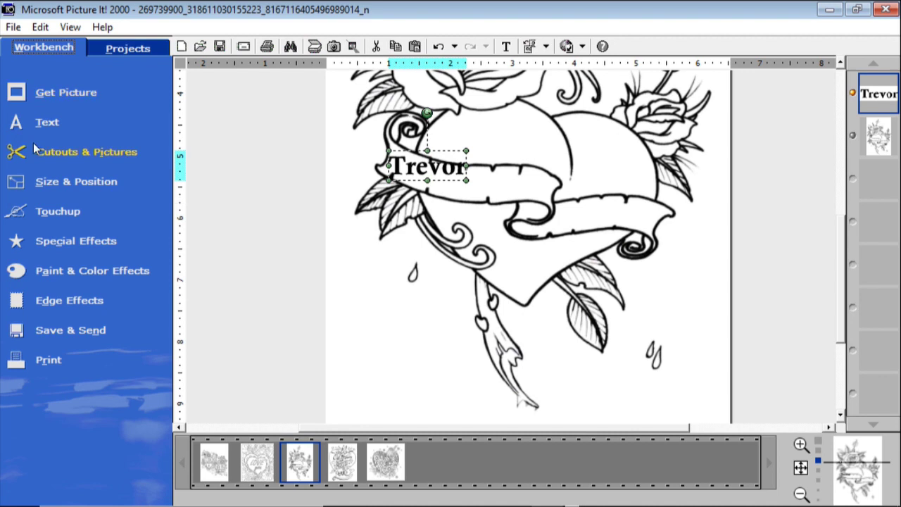
# - Add "&" as a separate black Calisto MT text object
pyautogui.click(47, 122)
pyautogui.click(256, 160)
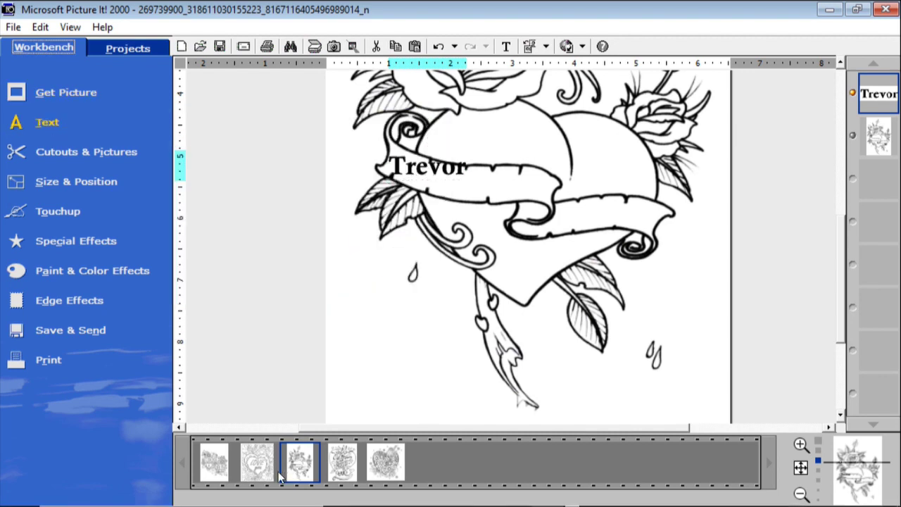
pyautogui.write('&')
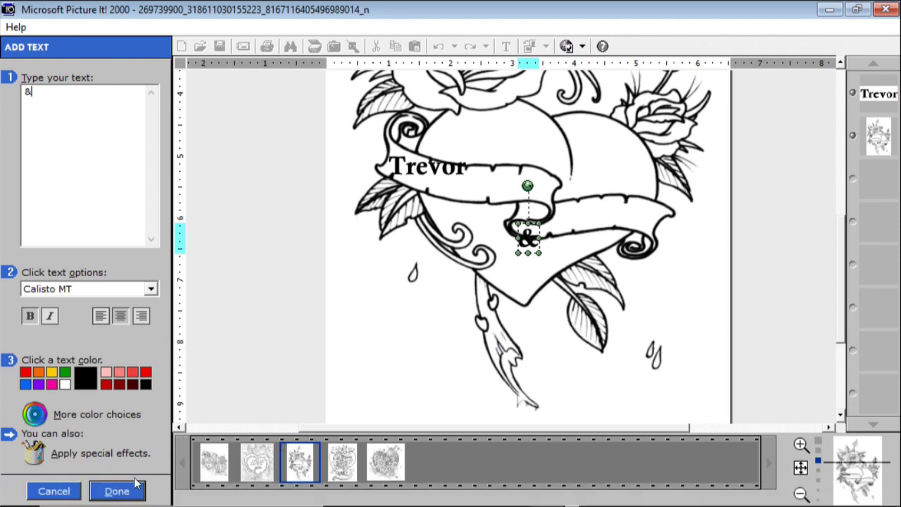
pyautogui.press('Return')
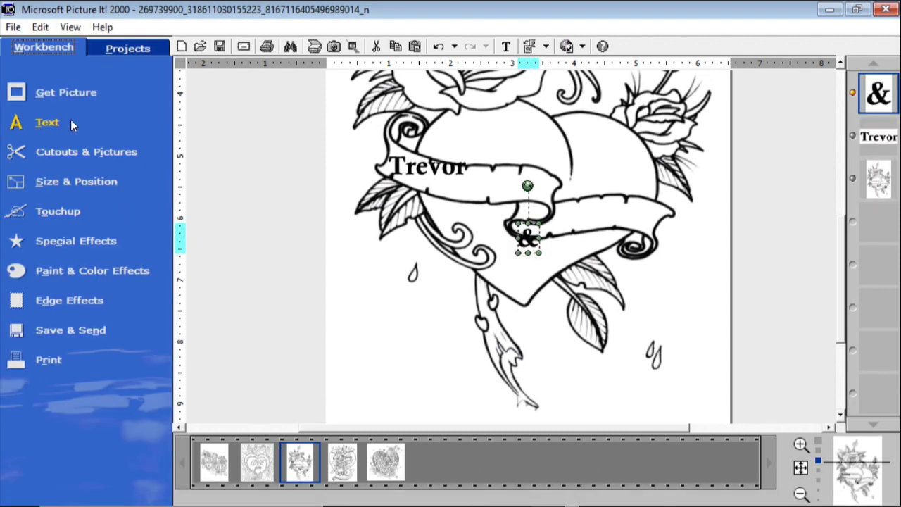
# - Add the second partner's name as another black Calisto MT text object
pyautogui.click(68, 123)
pyautogui.click(223, 155)
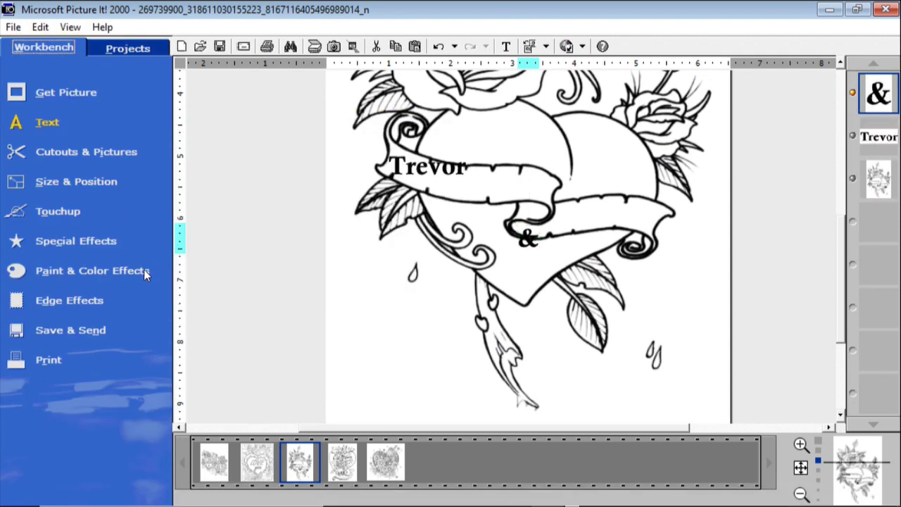
pyautogui.write('Kathy')
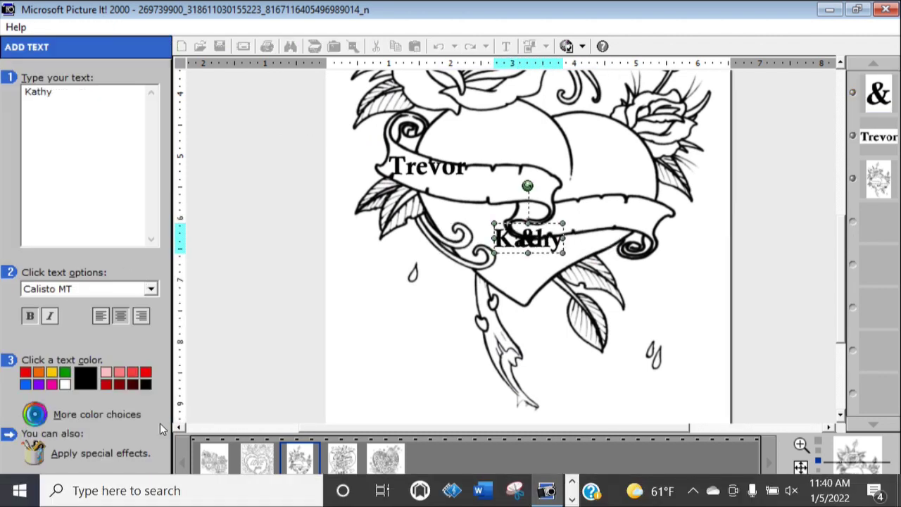
pyautogui.click(117, 491)
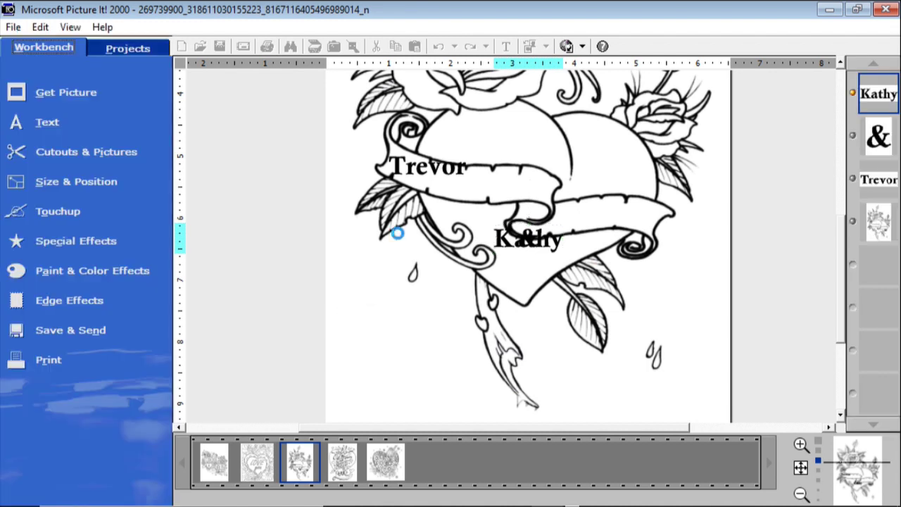
# - Move the first partner's name fully into the upper banner and bring the "&" and second name up beside it
pyautogui.click(442, 180)
pyautogui.moveTo(442, 161); pyautogui.dragTo(471, 177)
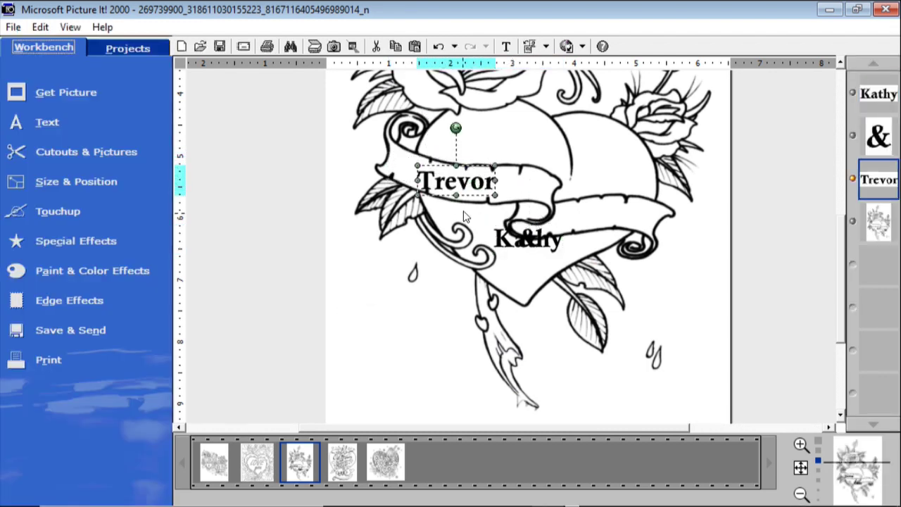
pyautogui.click(533, 237)
pyautogui.moveTo(543, 232); pyautogui.dragTo(539, 196)
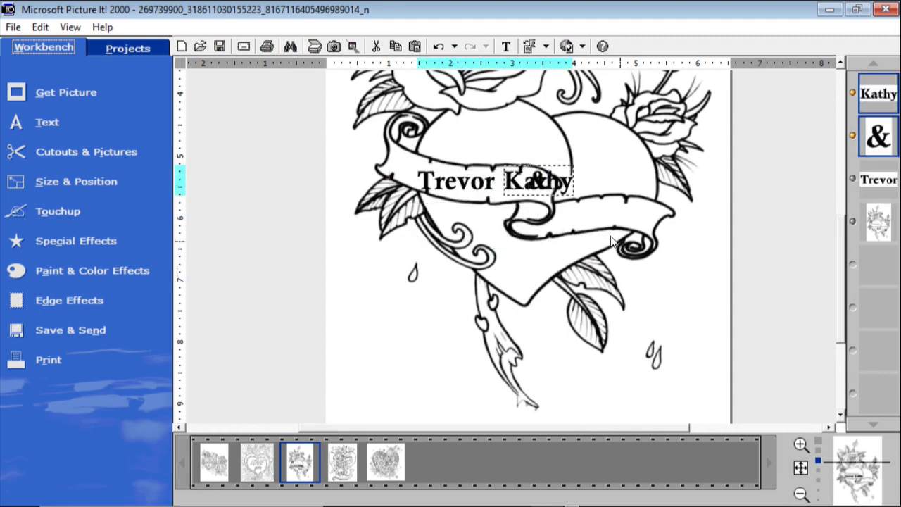
# - Select both names and the "&" together, enlarge them slightly as a group, and deselect them
pyautogui.hotkey('ctrl', 'a')
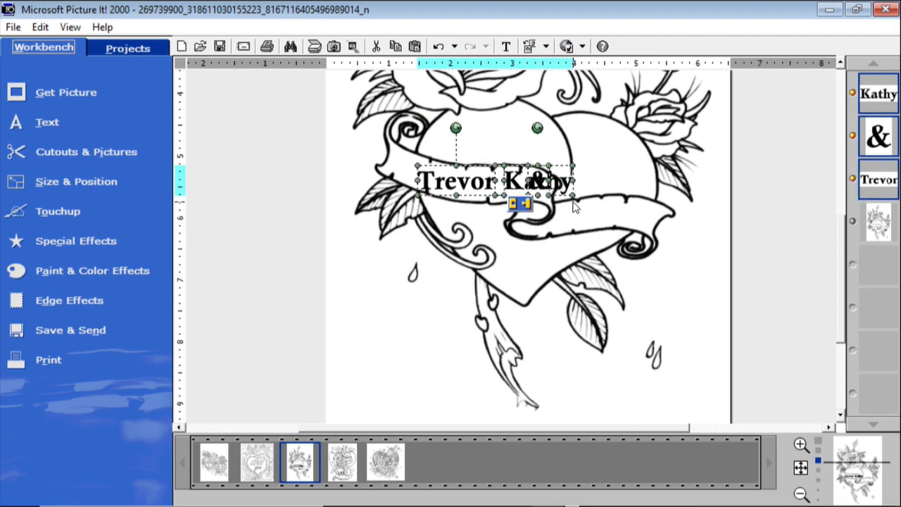
pyautogui.moveTo(573, 197); pyautogui.dragTo(607, 200)
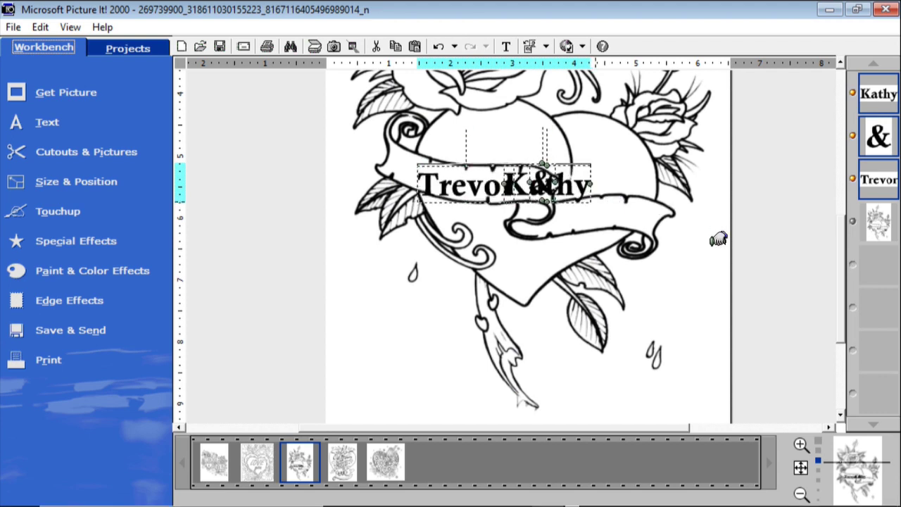
pyautogui.click(479, 197)
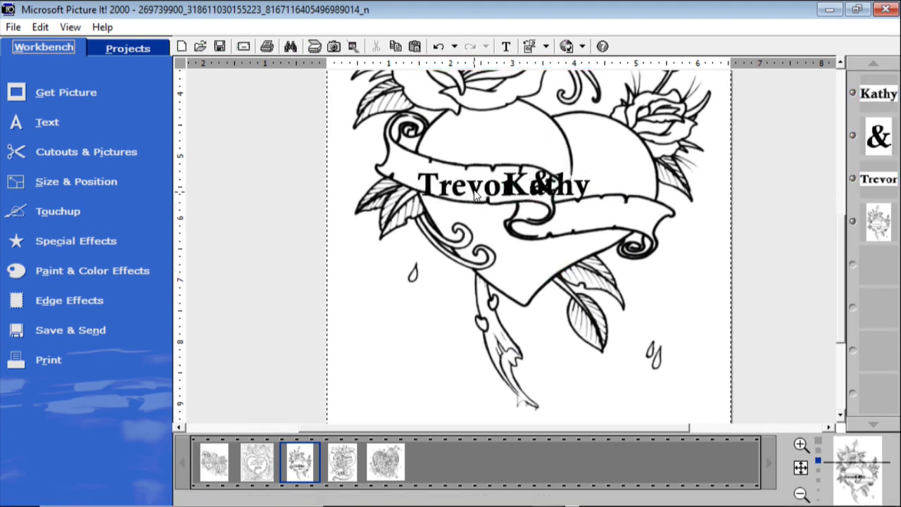
# - Place the second partner's name on the lower banner and align the first name and "&" within the upper banner
pyautogui.click(583, 183)
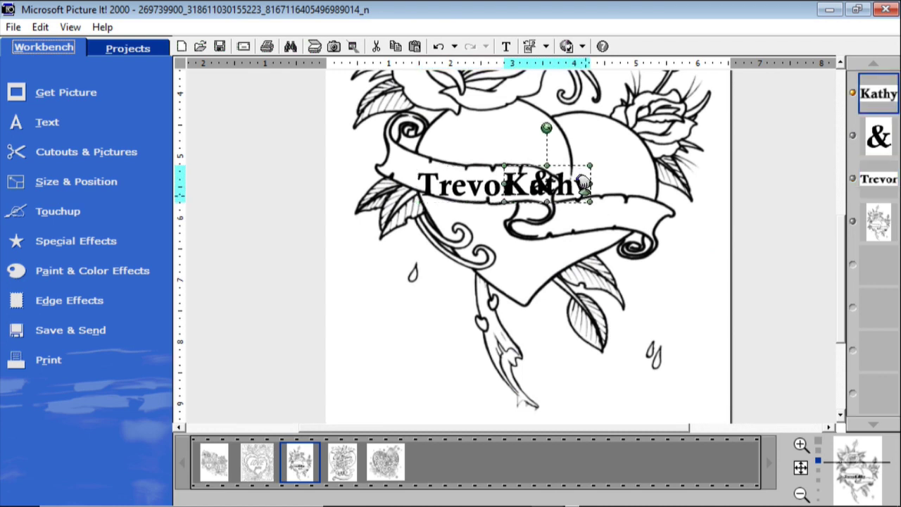
pyautogui.moveTo(572, 172); pyautogui.dragTo(618, 217)
pyautogui.moveTo(459, 189); pyautogui.dragTo(453, 180)
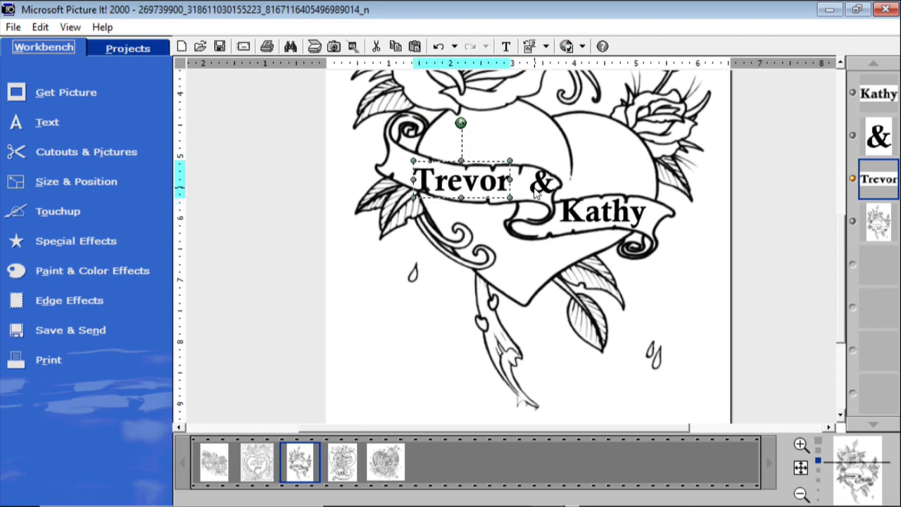
pyautogui.moveTo(538, 183); pyautogui.dragTo(534, 178)
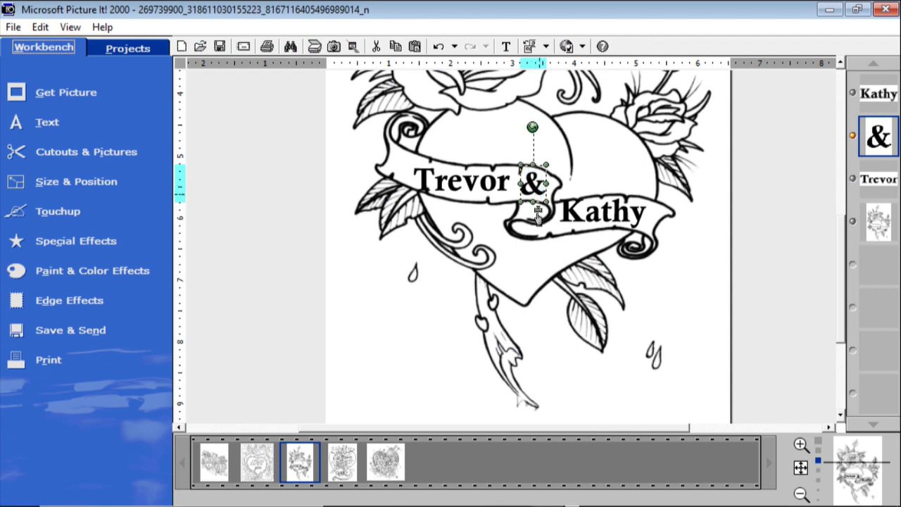
# - Bend the name on the upper banner with a bend value of -16 to follow the banner's curve
pyautogui.click(468, 182)
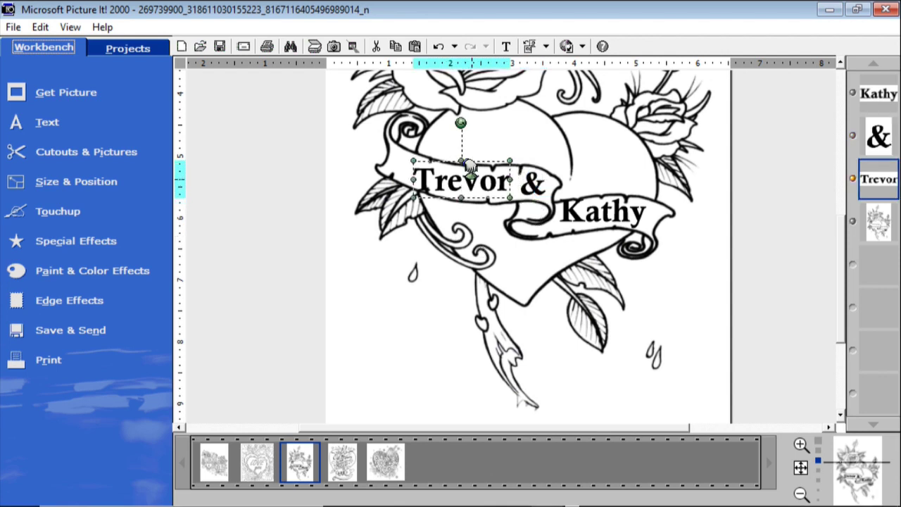
pyautogui.rightClick(471, 179)
pyautogui.click(518, 190)
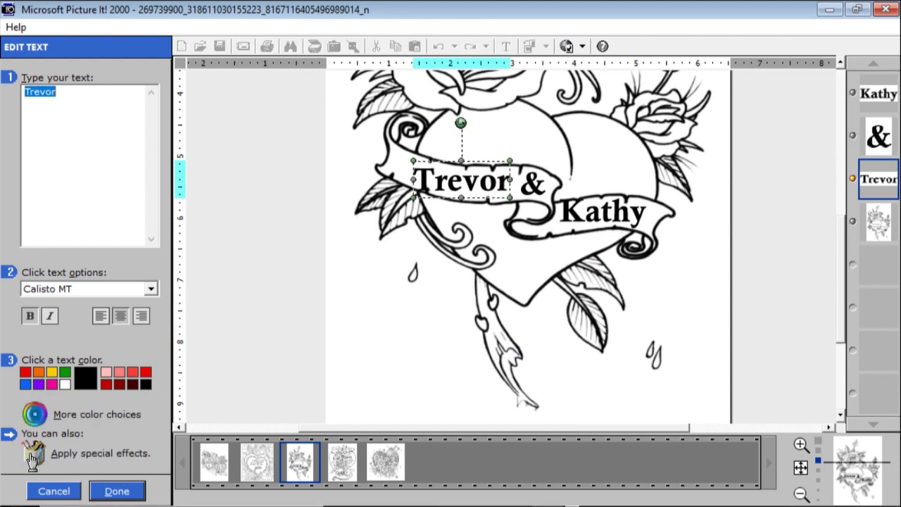
pyautogui.click(41, 454)
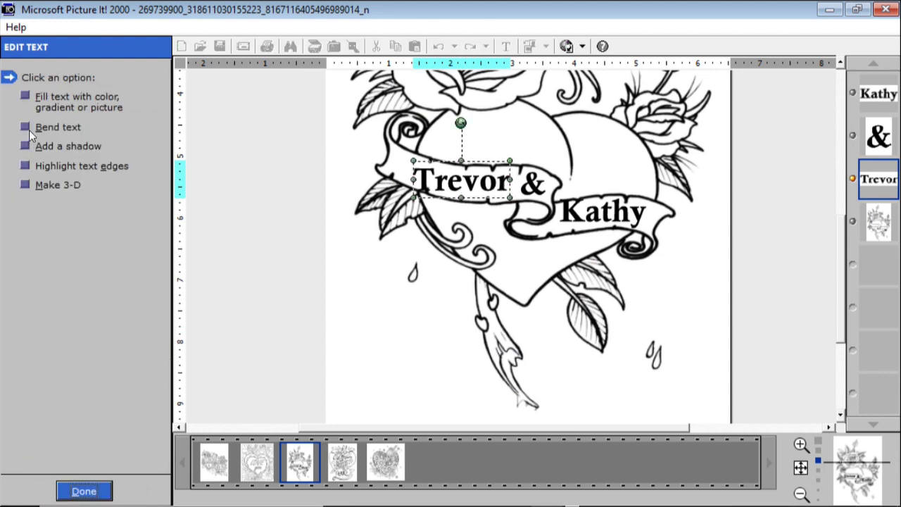
pyautogui.click(28, 130)
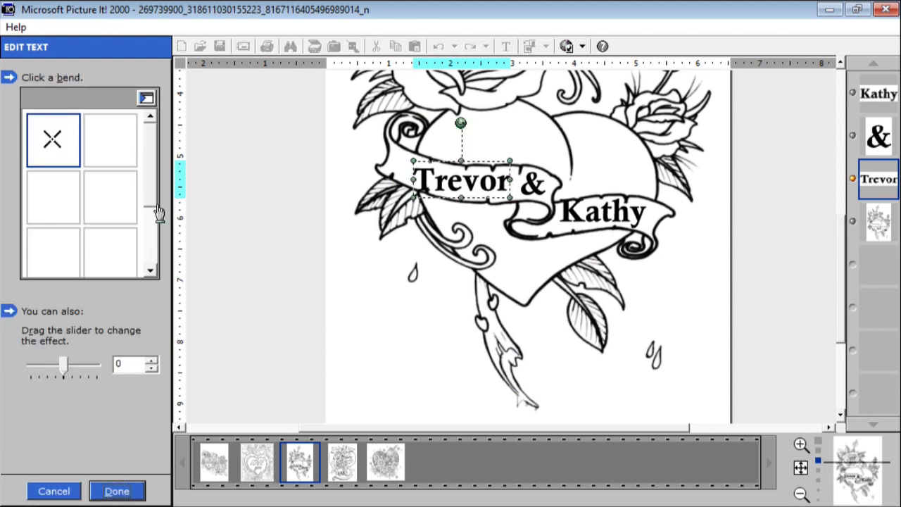
pyautogui.click(155, 361)
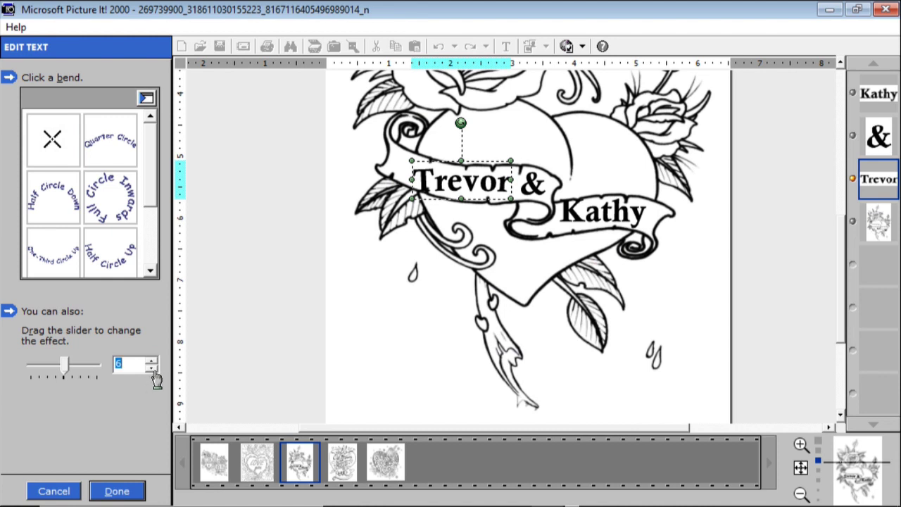
pyautogui.click(151, 369)
pyautogui.click(151, 369)
pyautogui.click(153, 371)
pyautogui.click(154, 371)
pyautogui.click(154, 371)
pyautogui.click(152, 370)
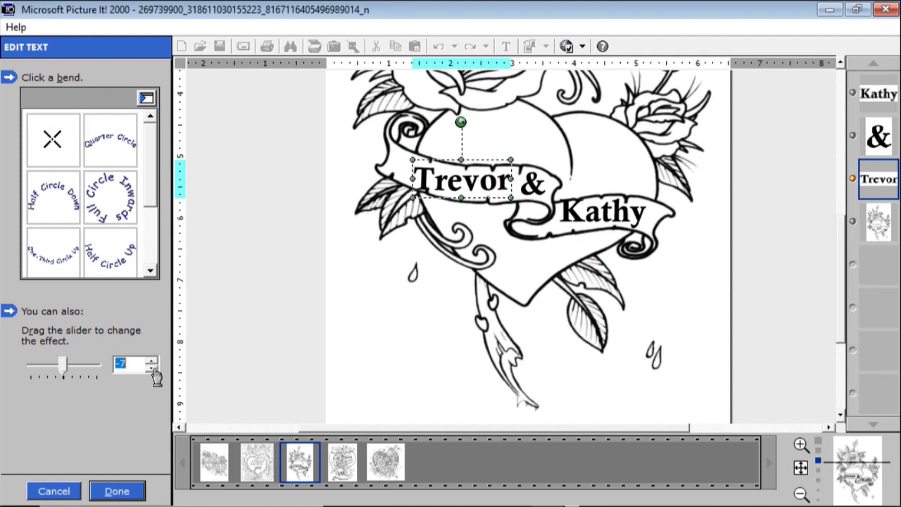
pyautogui.click(154, 371)
pyautogui.click(154, 371)
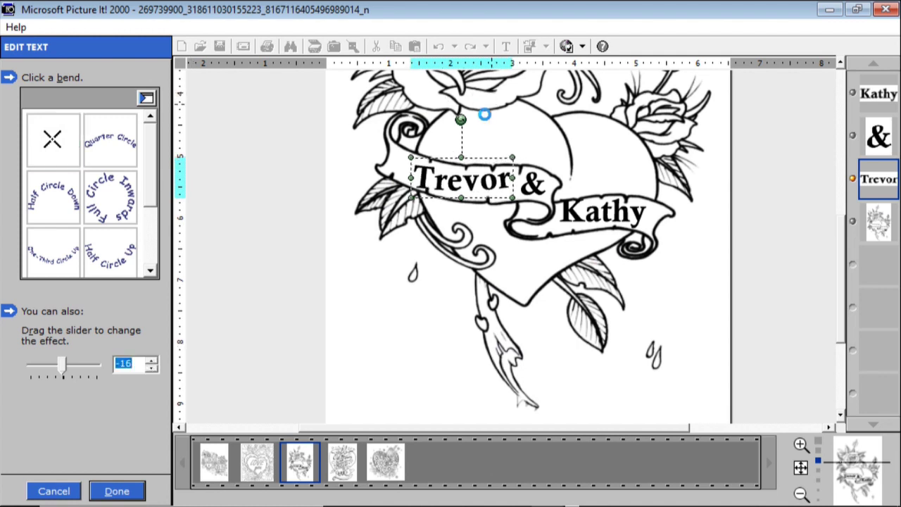
# - Rotate the bent name on the upper banner slightly clockwise and finish the text editing
pyautogui.moveTo(460, 117); pyautogui.dragTo(453, 113)
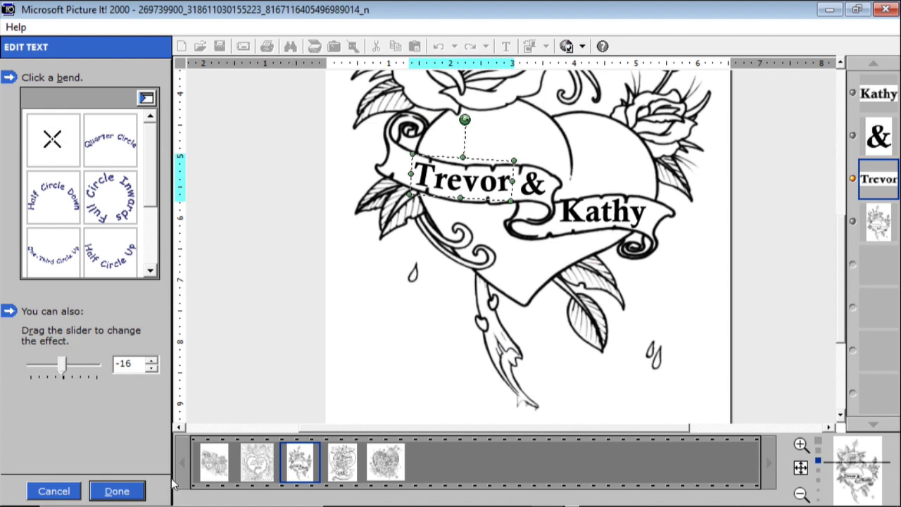
pyautogui.click(116, 490)
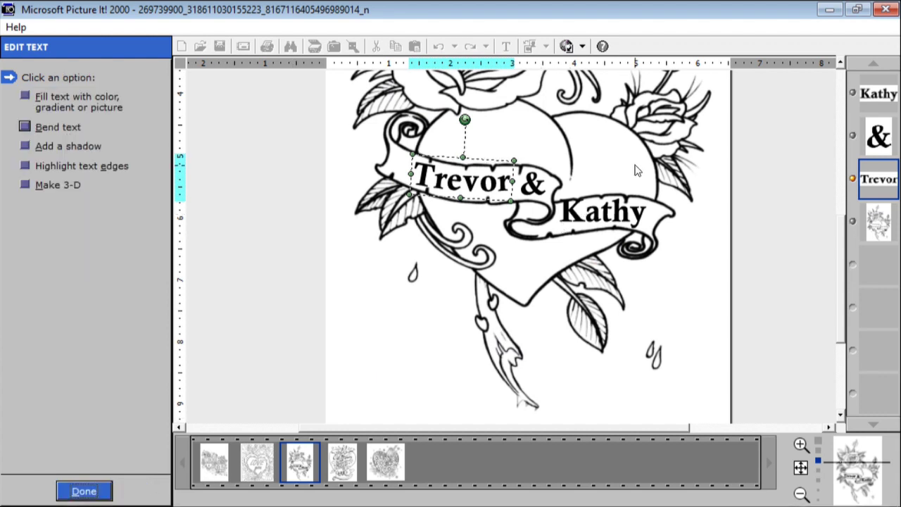
pyautogui.click(84, 491)
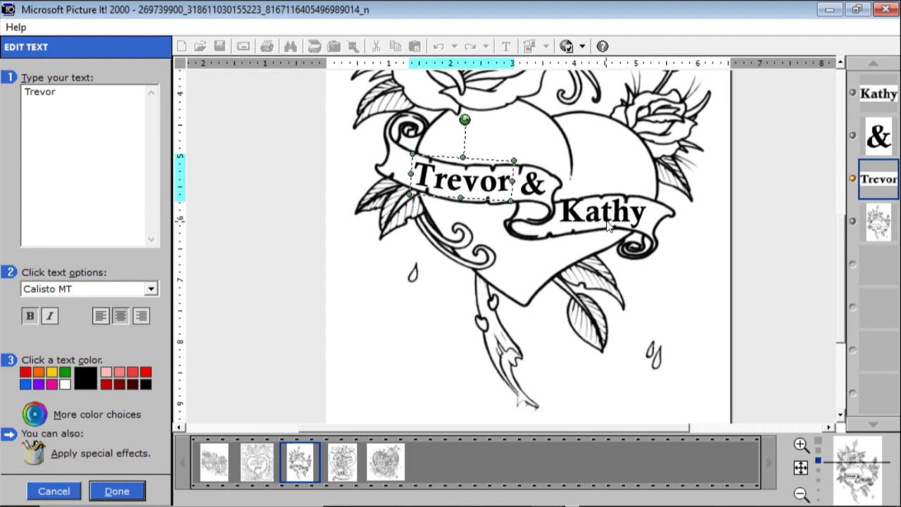
pyautogui.click(131, 491)
# - Rotate the name on the lower banner slightly counterclockwise and center it within the banner
pyautogui.click(594, 217)
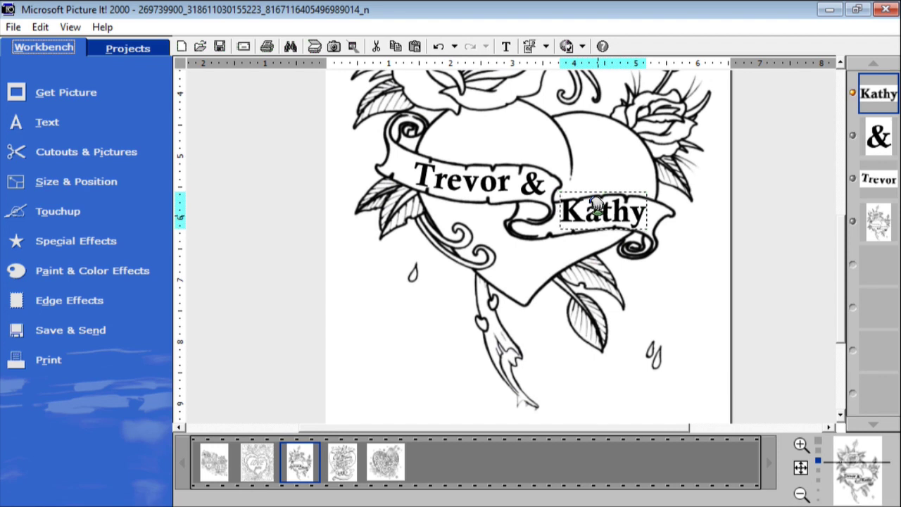
pyautogui.moveTo(597, 206); pyautogui.dragTo(598, 209)
pyautogui.moveTo(610, 156); pyautogui.dragTo(597, 147)
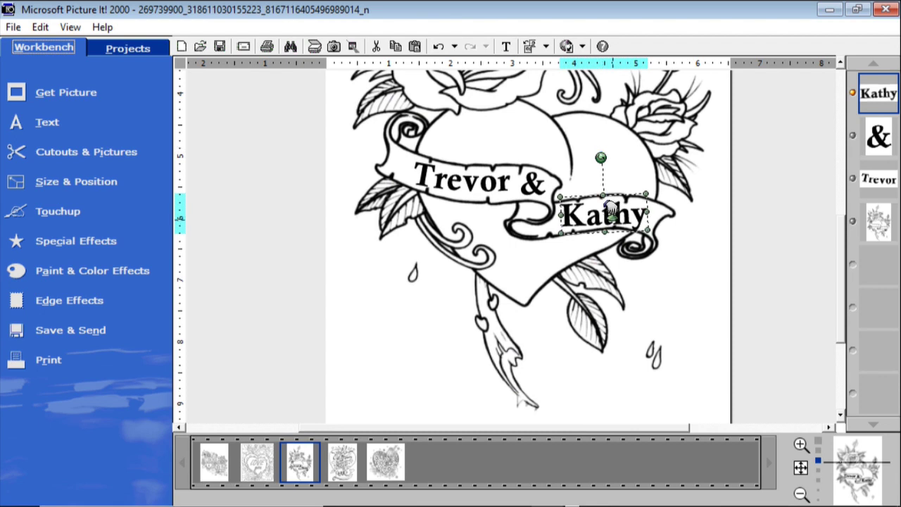
pyautogui.moveTo(613, 205); pyautogui.dragTo(617, 211)
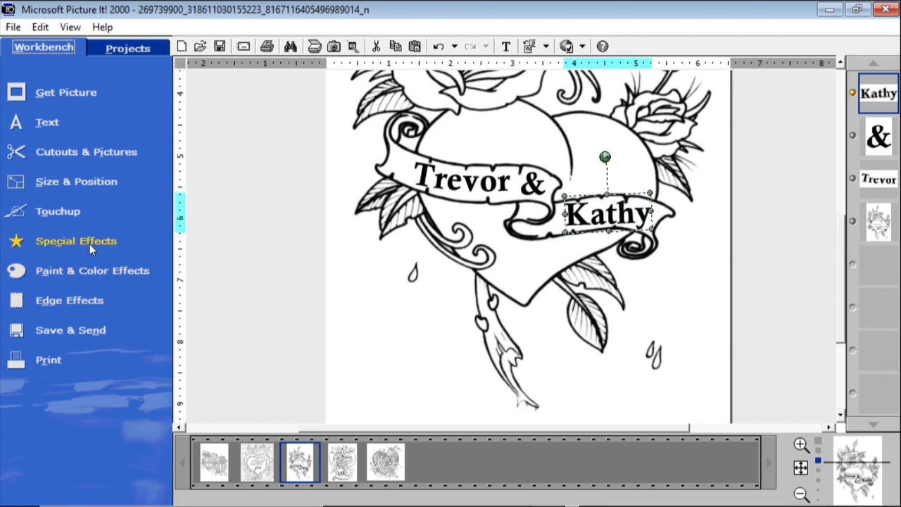
# - Bend the name on the lower banner with a bend value of 13
pyautogui.rightClick(606, 213)
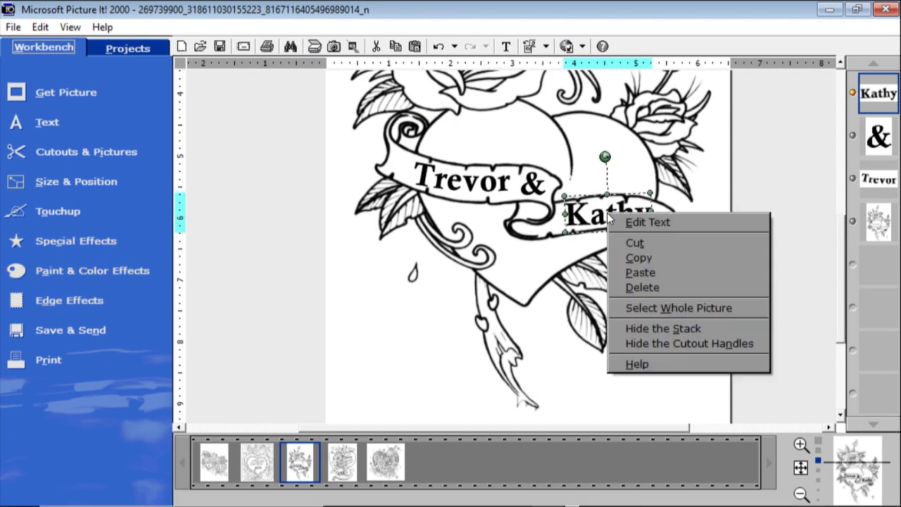
pyautogui.press('Escape')
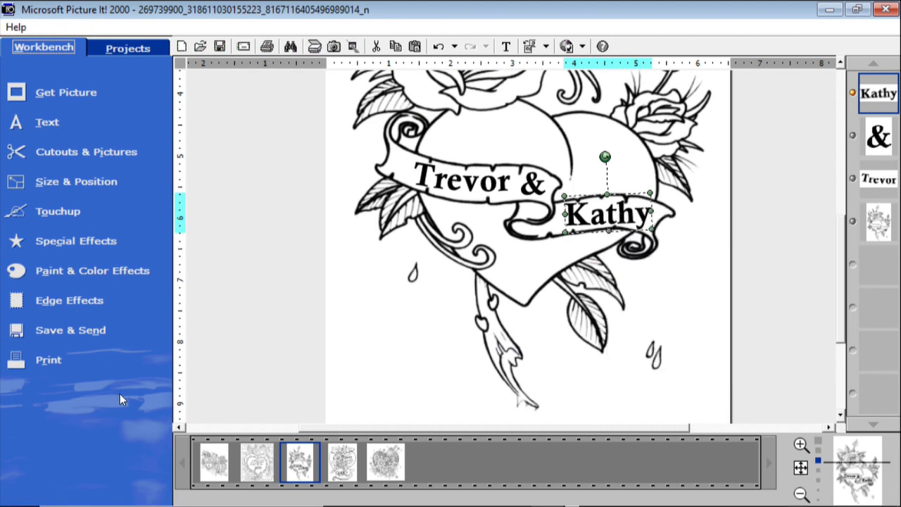
pyautogui.click(36, 459)
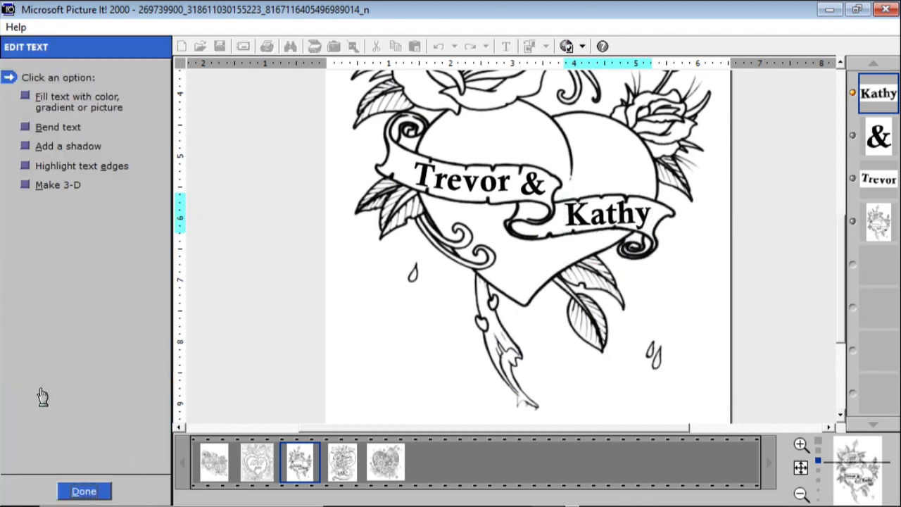
pyautogui.click(28, 129)
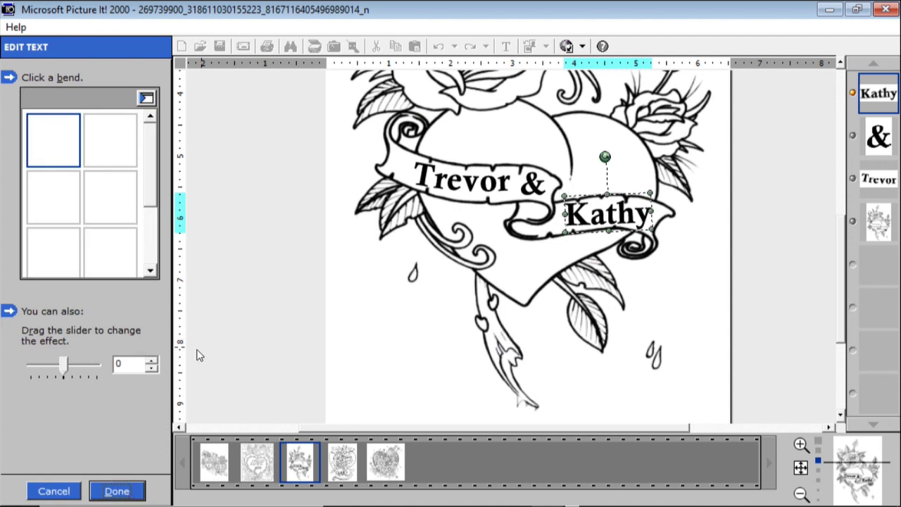
pyautogui.click(152, 373)
pyautogui.click(152, 373)
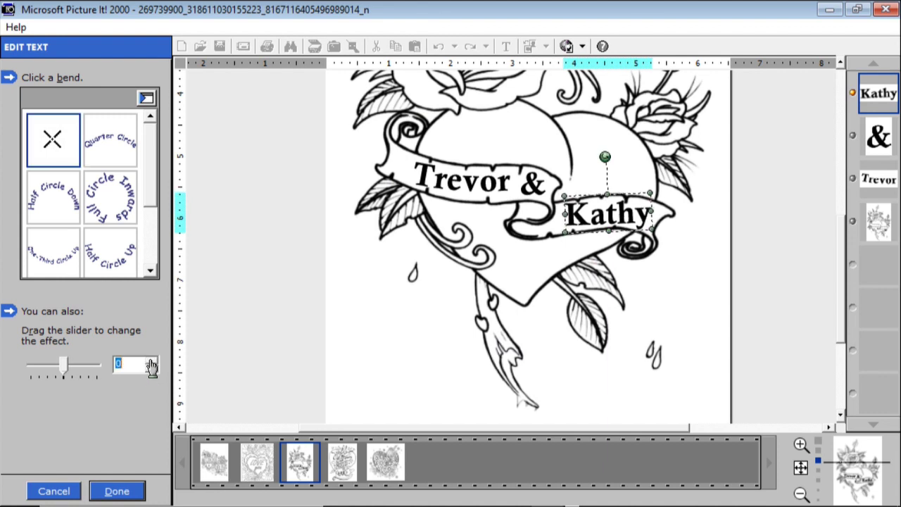
pyautogui.click(150, 362)
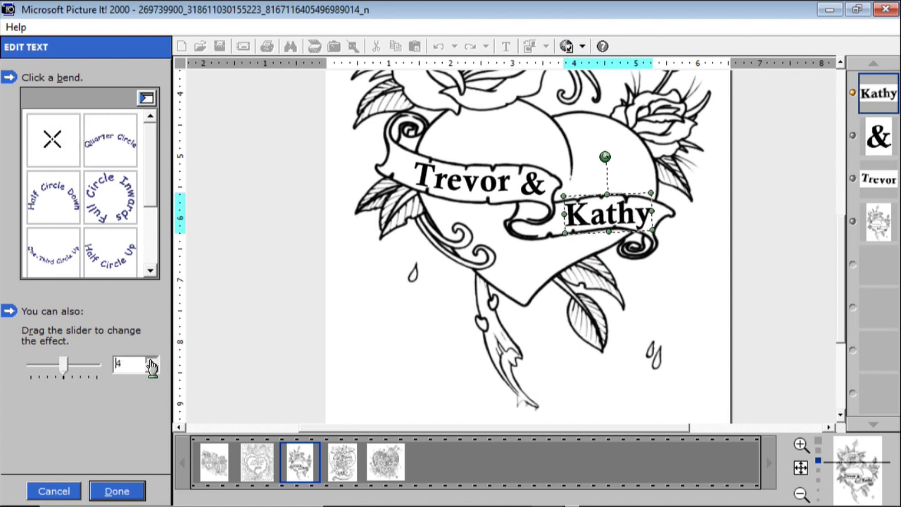
pyautogui.click(150, 362)
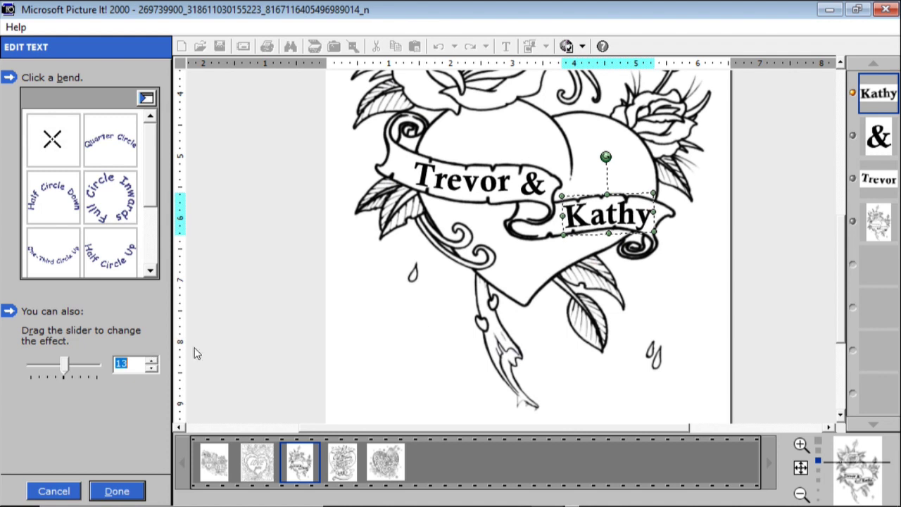
# - Rotate the lower banner's name slightly further counterclockwise, nudge it upward, finish the text editing, and deselect it
pyautogui.click(604, 148)
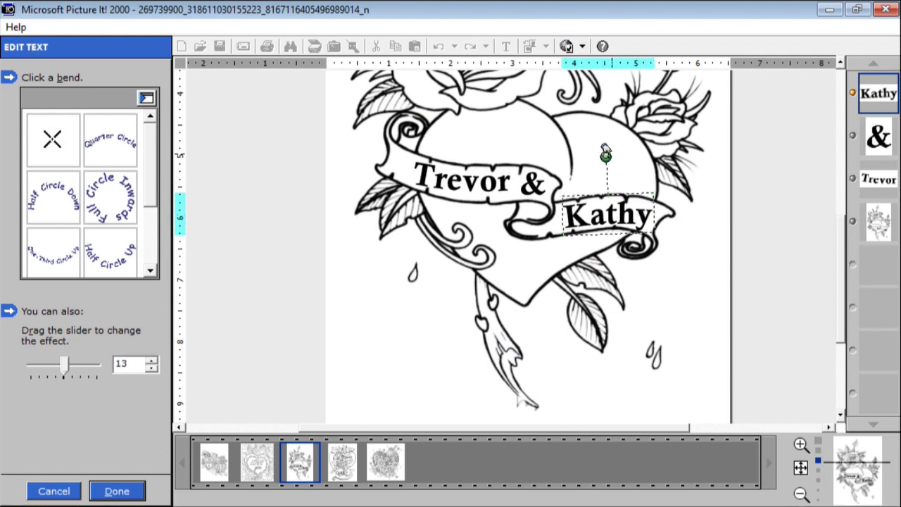
pyautogui.click(604, 149)
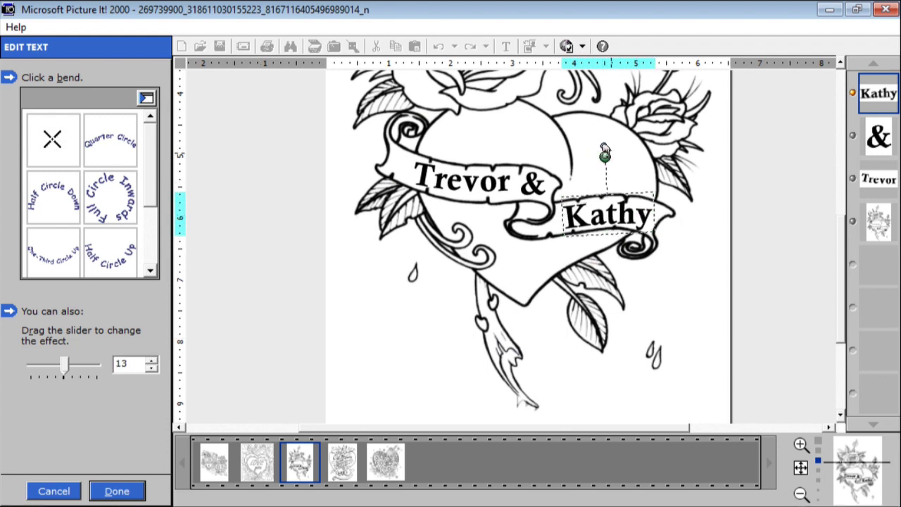
pyautogui.moveTo(604, 148); pyautogui.dragTo(625, 208)
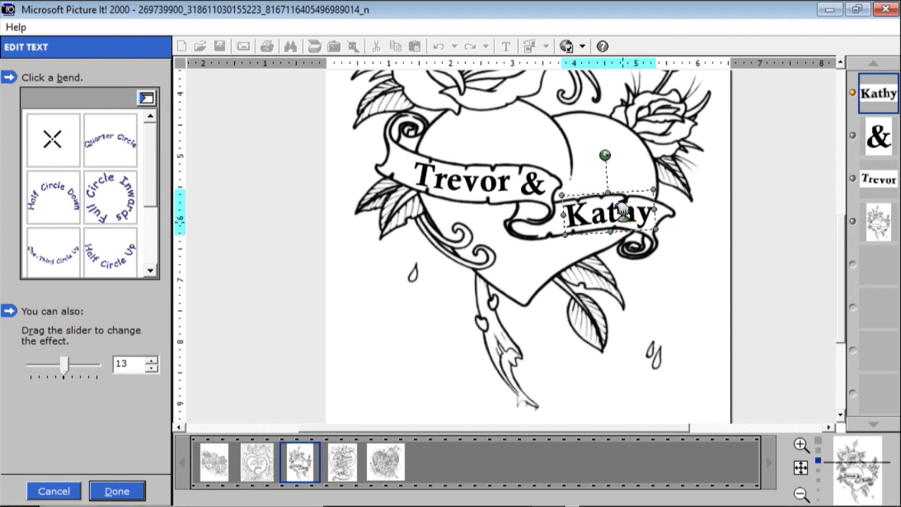
pyautogui.click(118, 493)
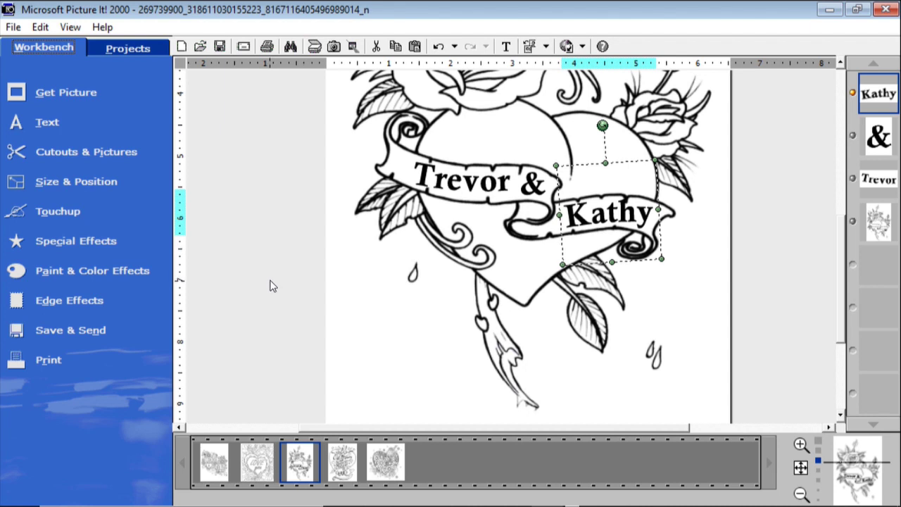
pyautogui.click(331, 271)
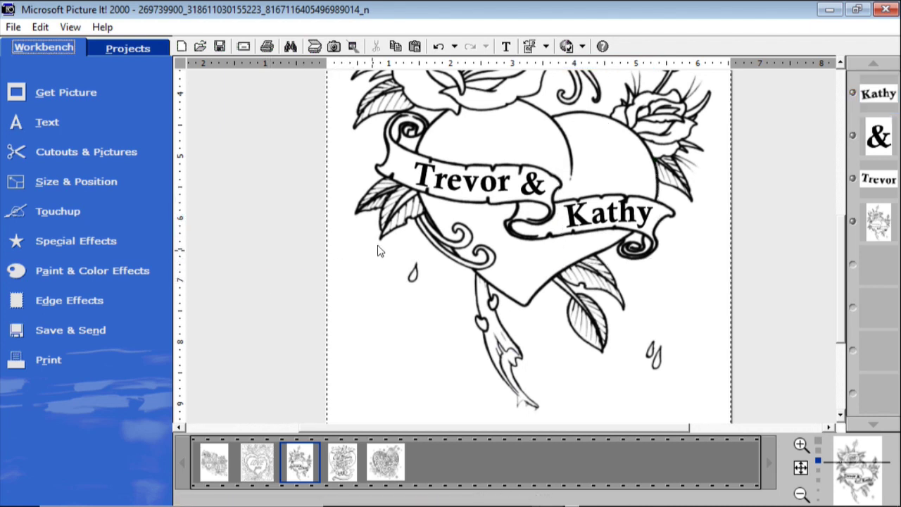
pyautogui.scroll(-1, 397, 236)
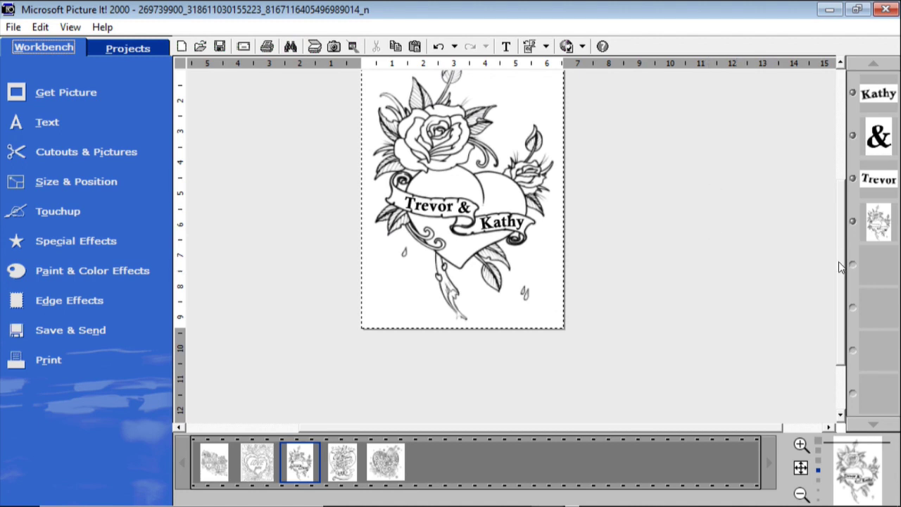
pyautogui.moveTo(842, 285); pyautogui.dragTo(841, 254)
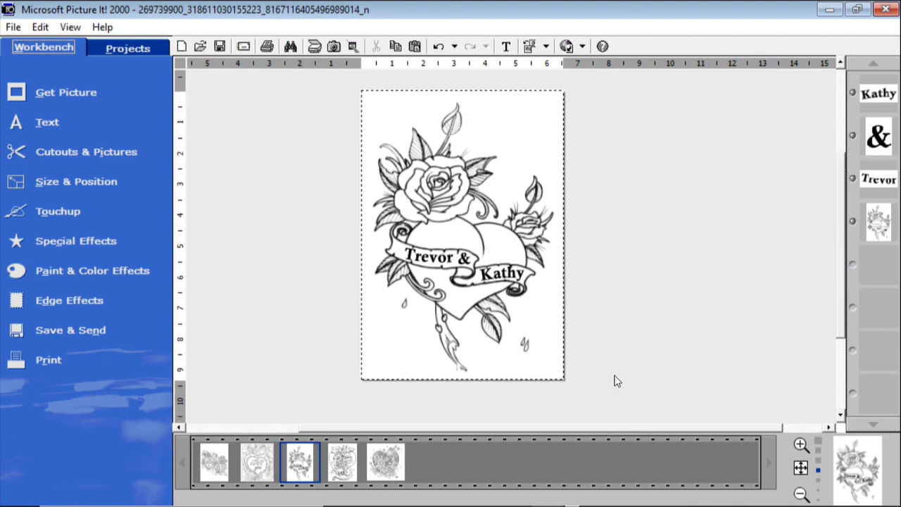
pyautogui.scroll(1, 648, 351)
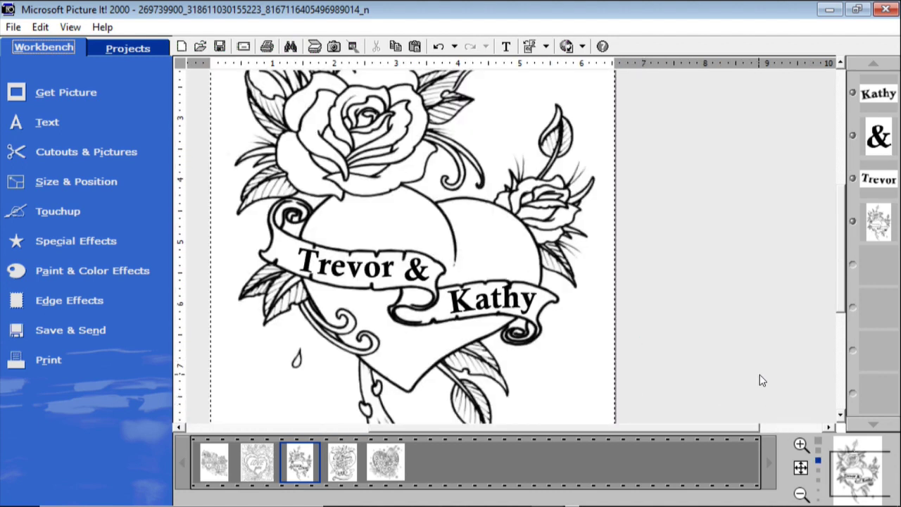
pyautogui.moveTo(843, 286); pyautogui.dragTo(789, 325)
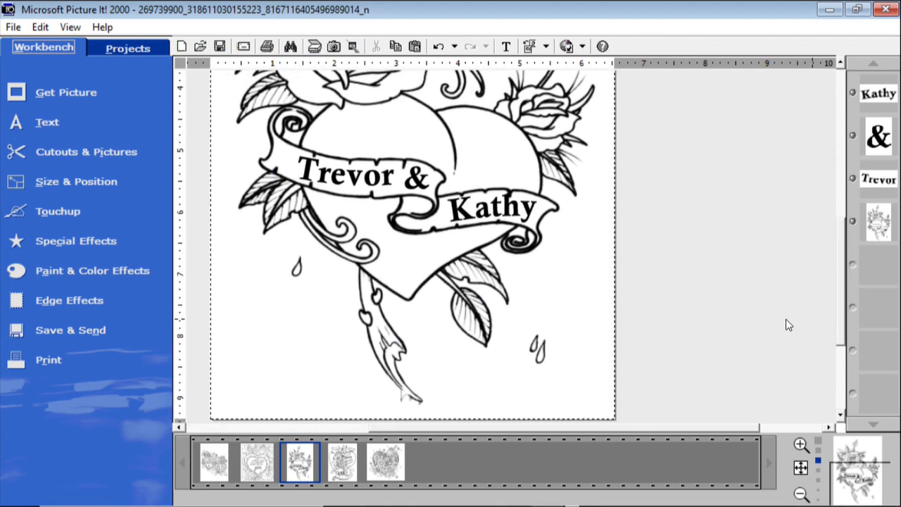